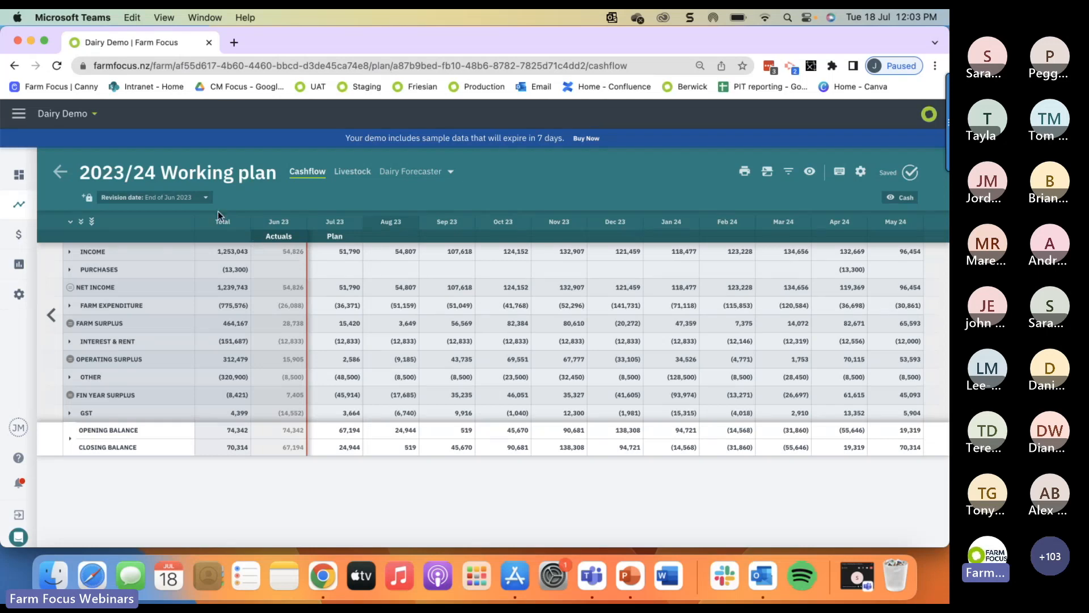
Set the 2023/24 Working plan's revision date to May 2023.
left_click(206, 200)
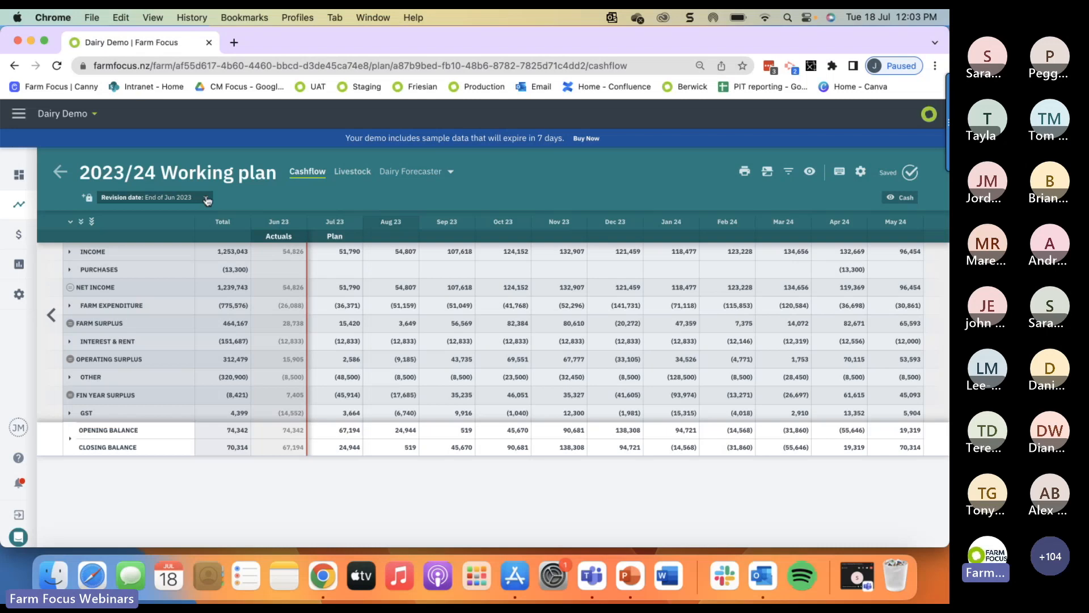
left_click(207, 200)
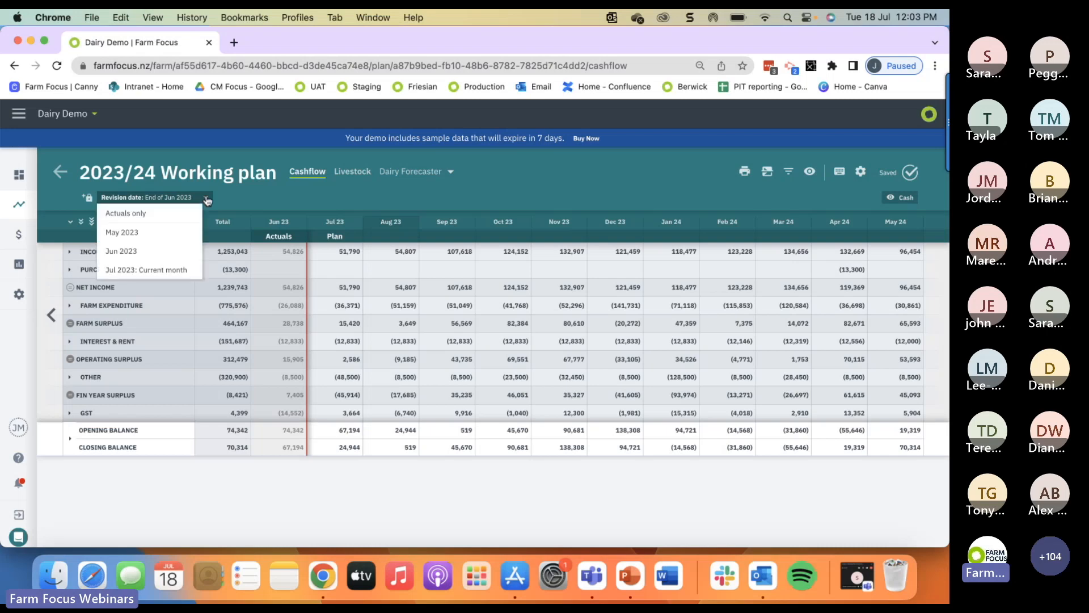
left_click(162, 226)
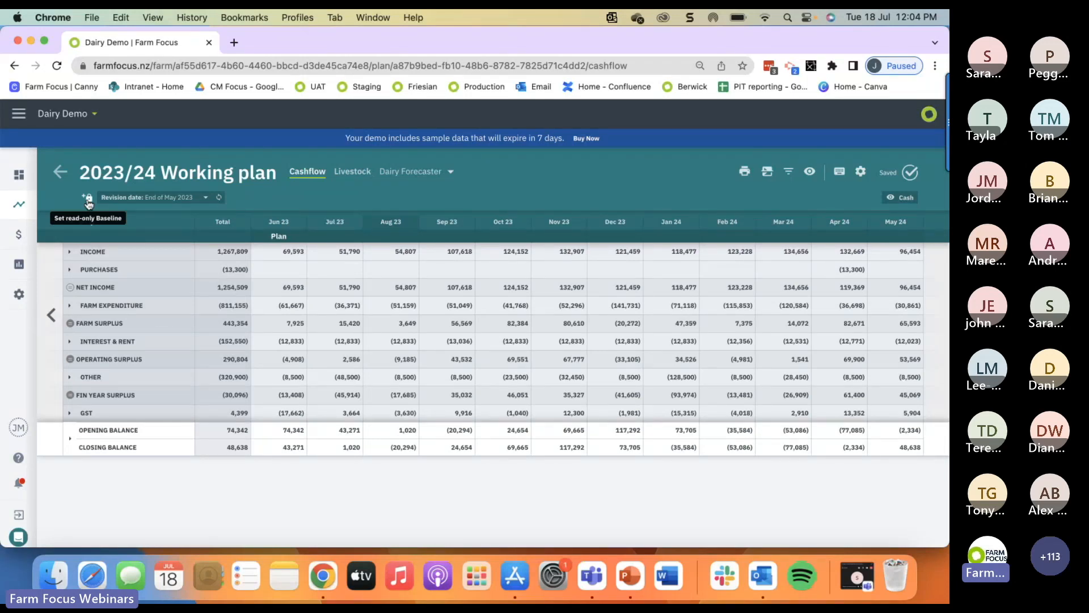
Try the Accrual option in the plan's view settings, switch back to Cash and apply.
left_click(901, 198)
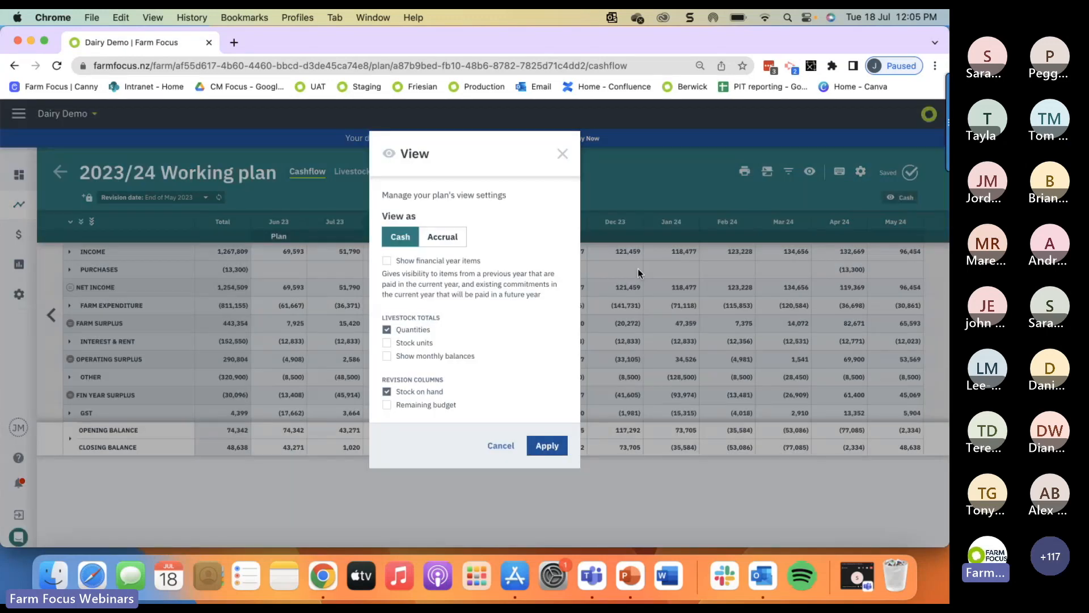
left_click(444, 238)
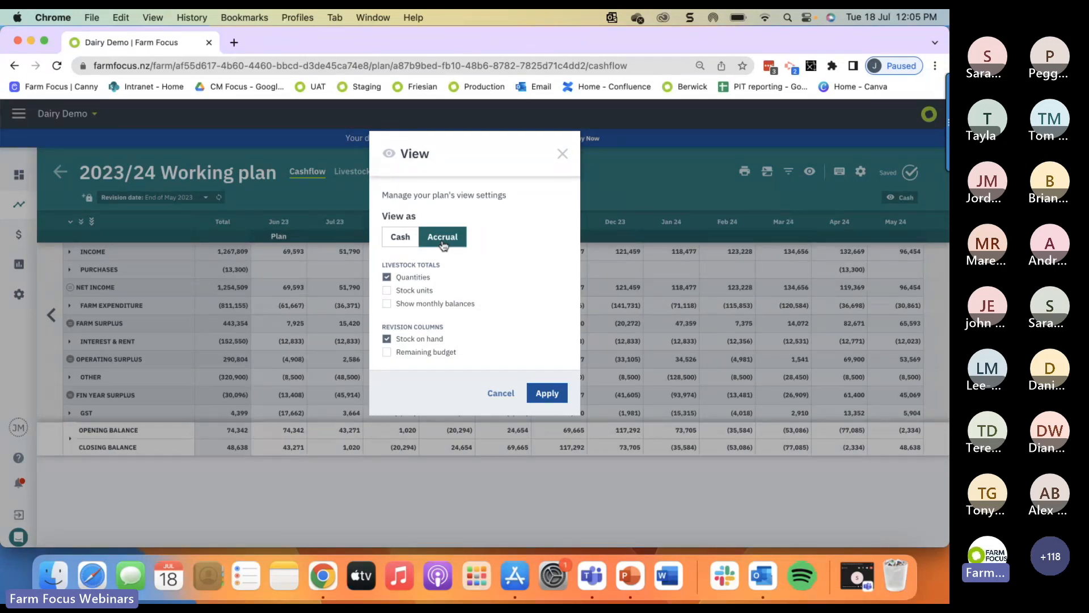
left_click(400, 239)
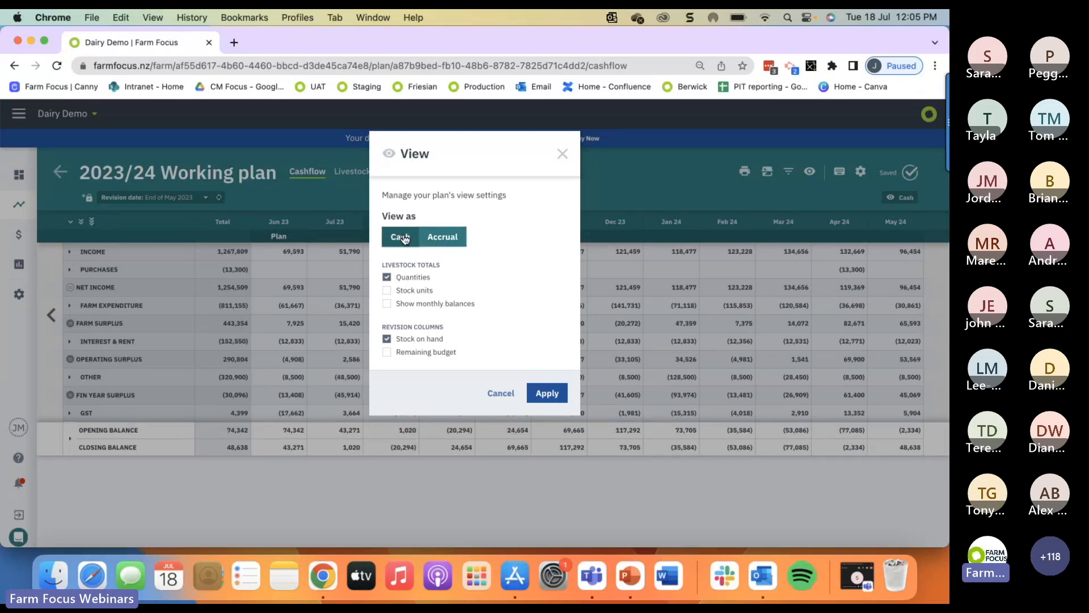
left_click(547, 446)
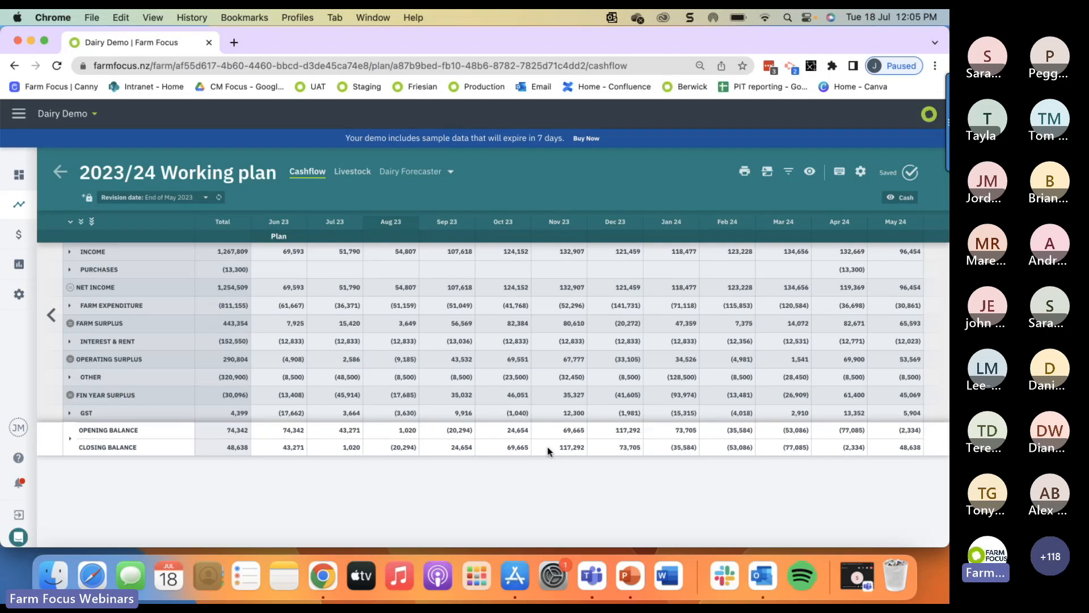
Review the plan settings, the bank account and tag filters, and the print, PDF and Excel export options.
left_click(861, 172)
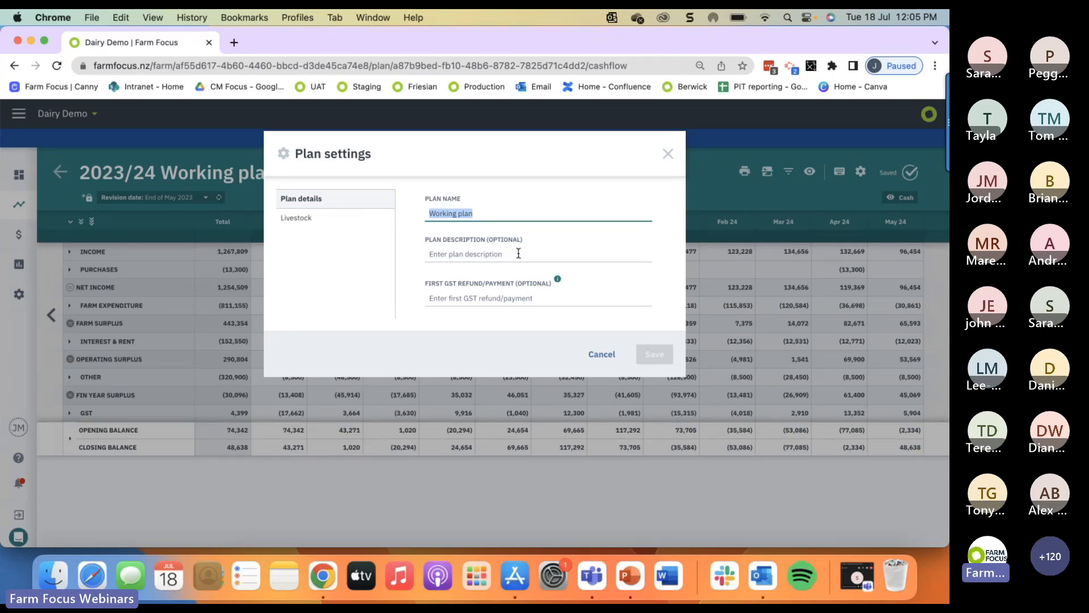
key("Escape")
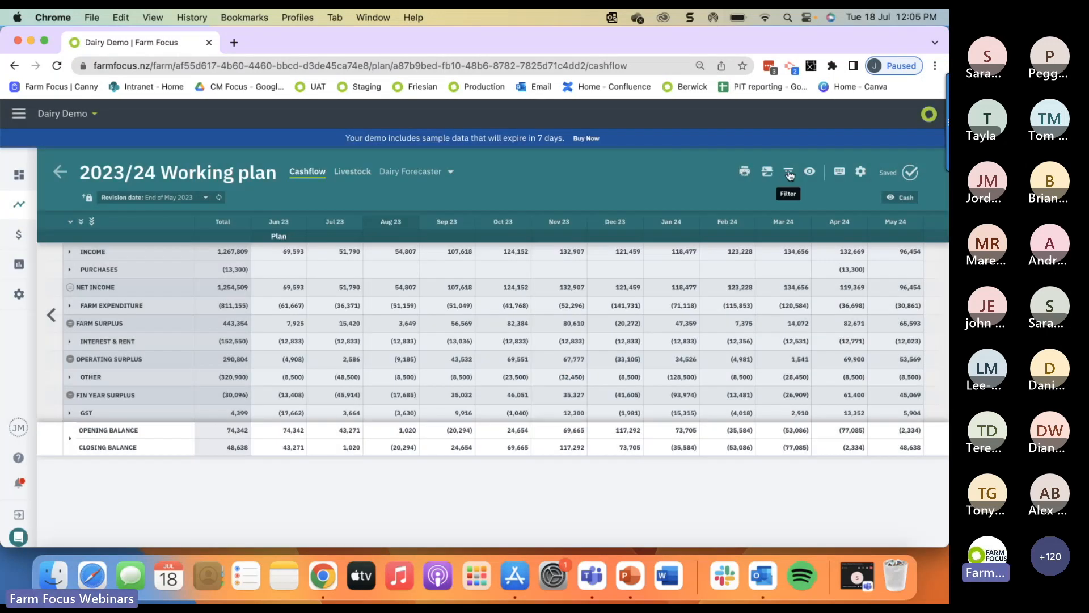
left_click(789, 173)
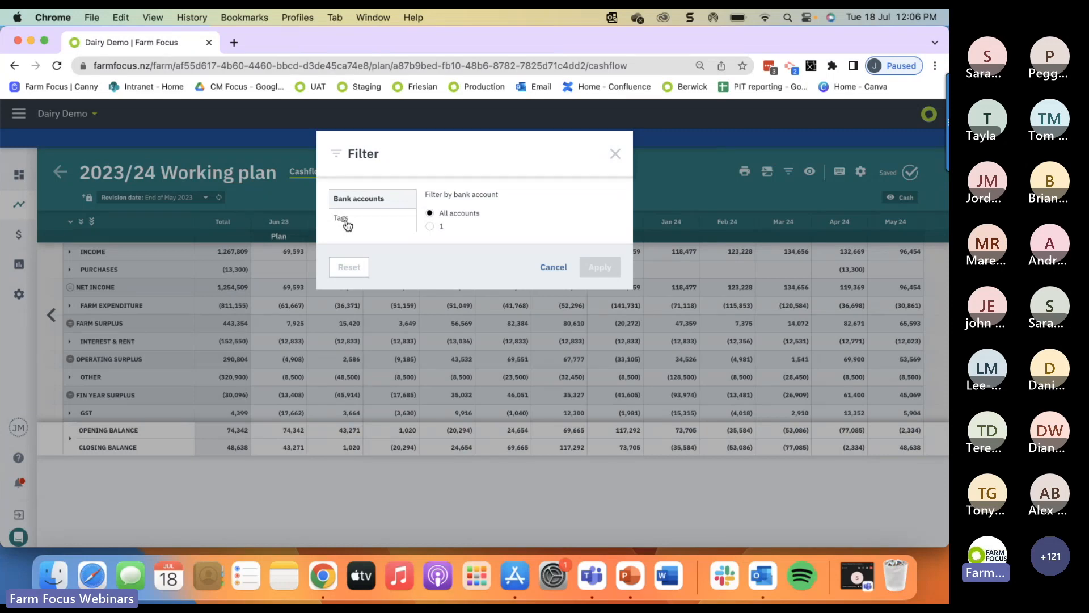
left_click(615, 153)
left_click(747, 174)
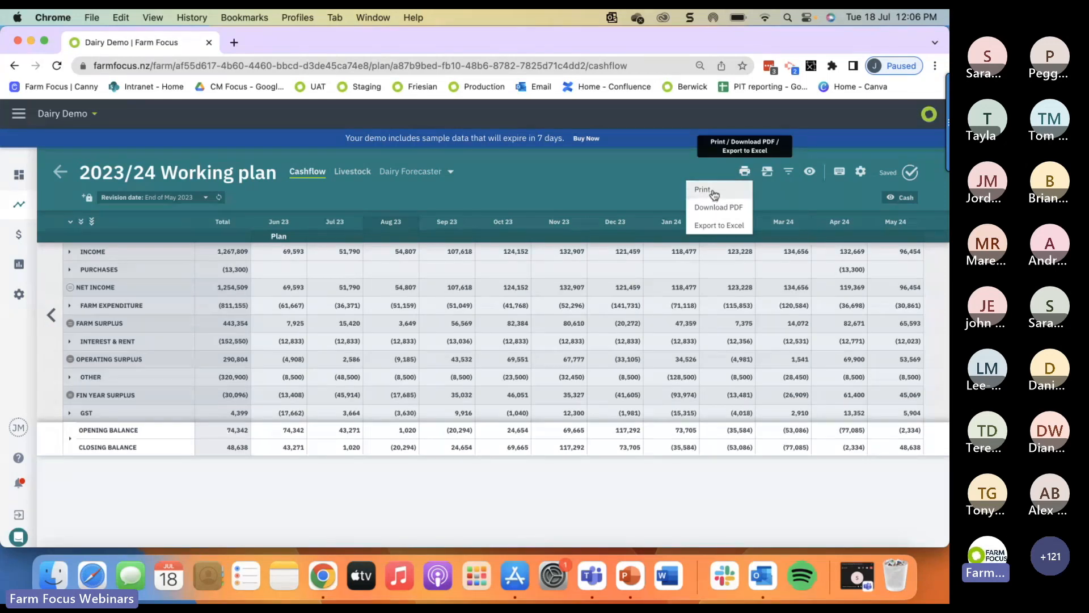
left_click(719, 226)
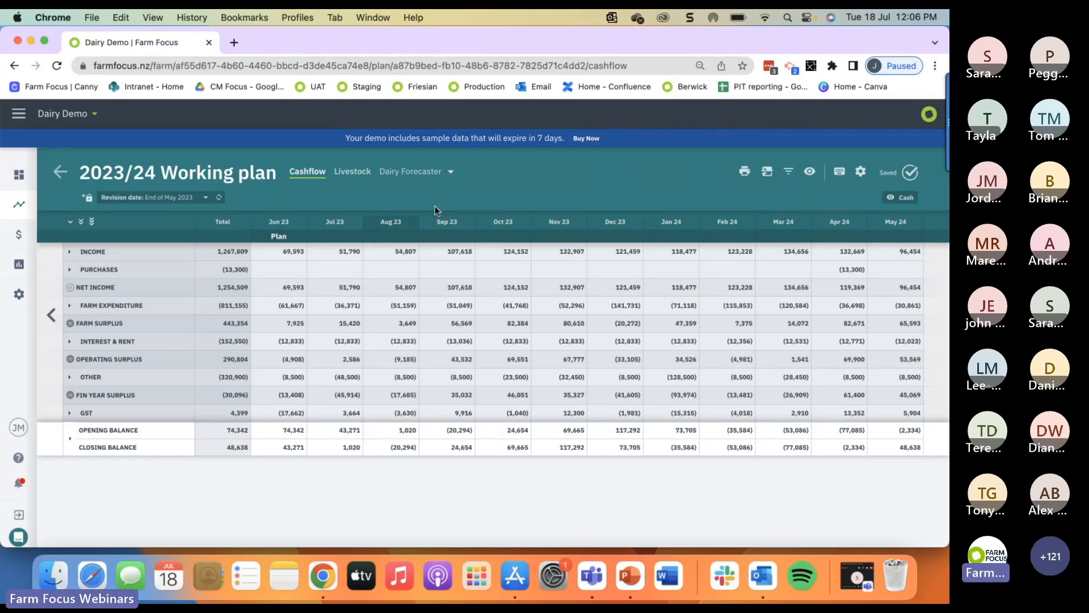
Expand all cashflow rows to category level and to full detail, and collapse them back to the summary.
left_click(83, 226)
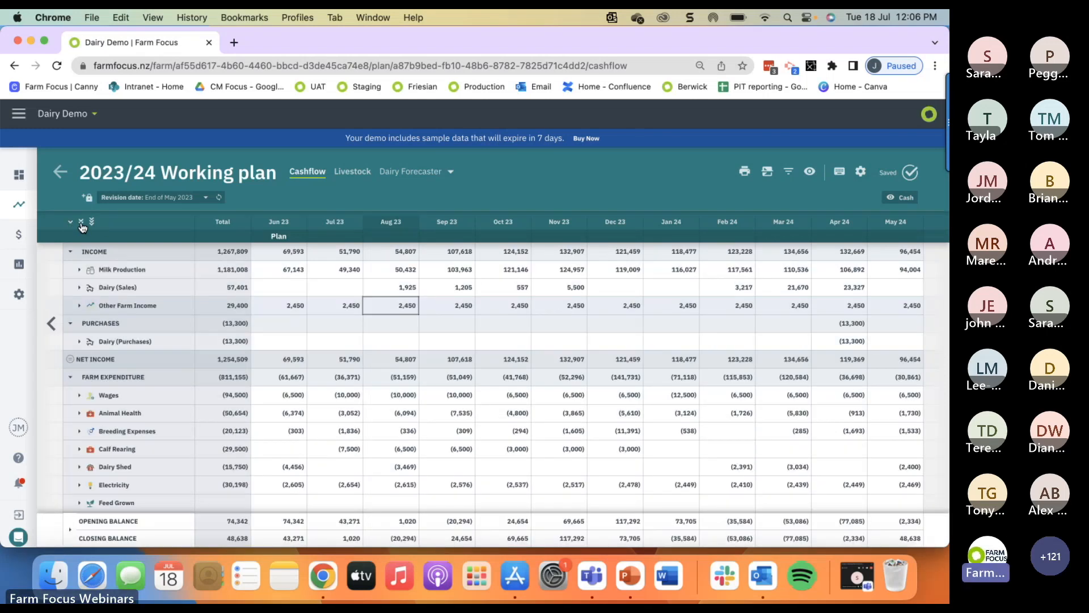
left_click(93, 226)
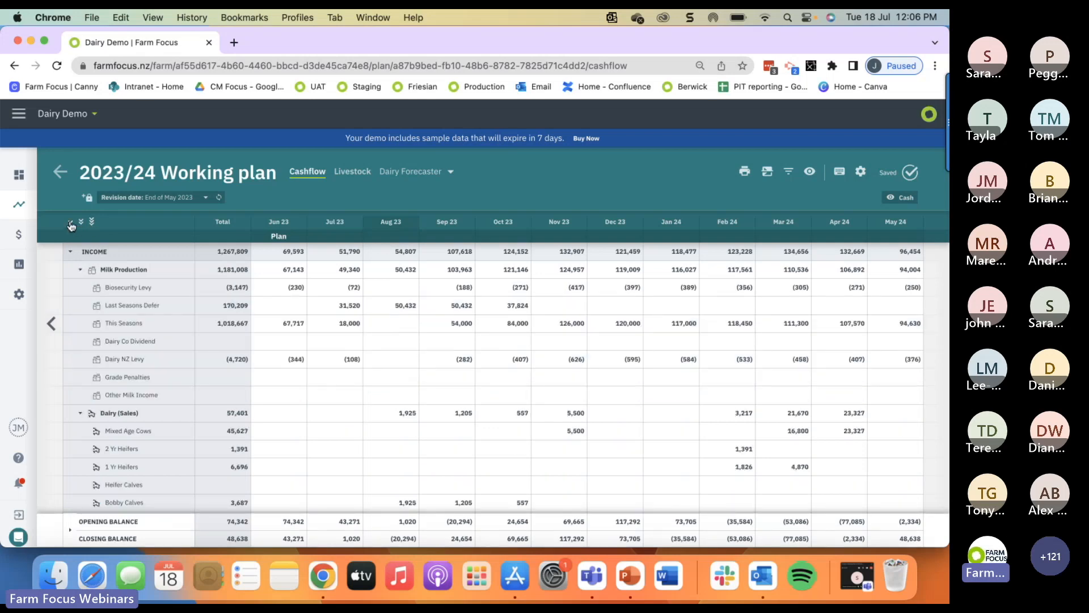
left_click(71, 225)
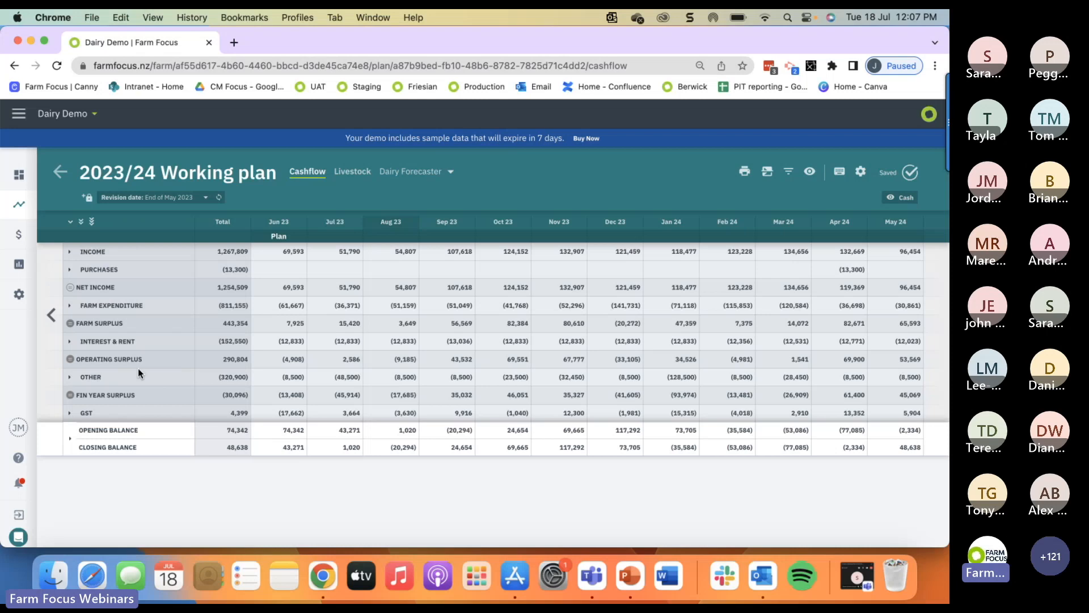
Look through the list of farm businesses down to the demo farm and Add Farm options, and close it.
left_click(95, 115)
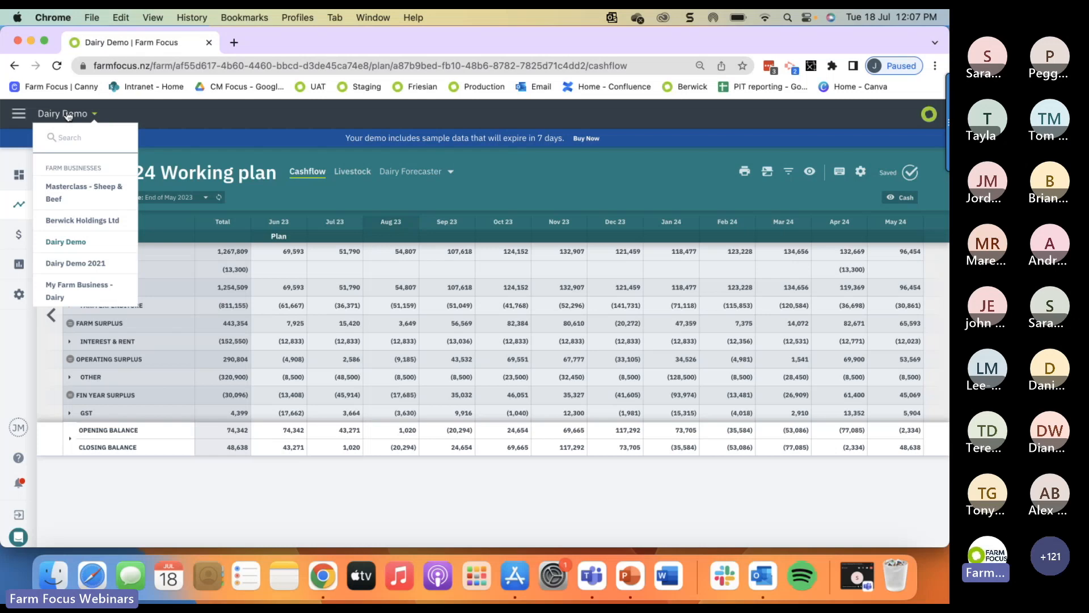
scroll(79, 195, "down", 4)
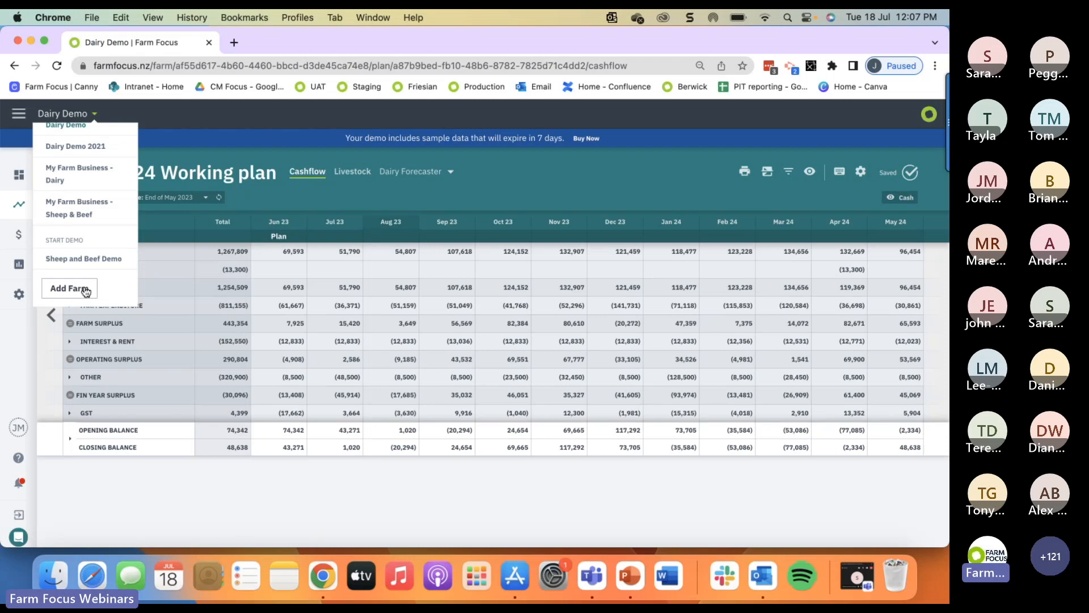
left_click(193, 147)
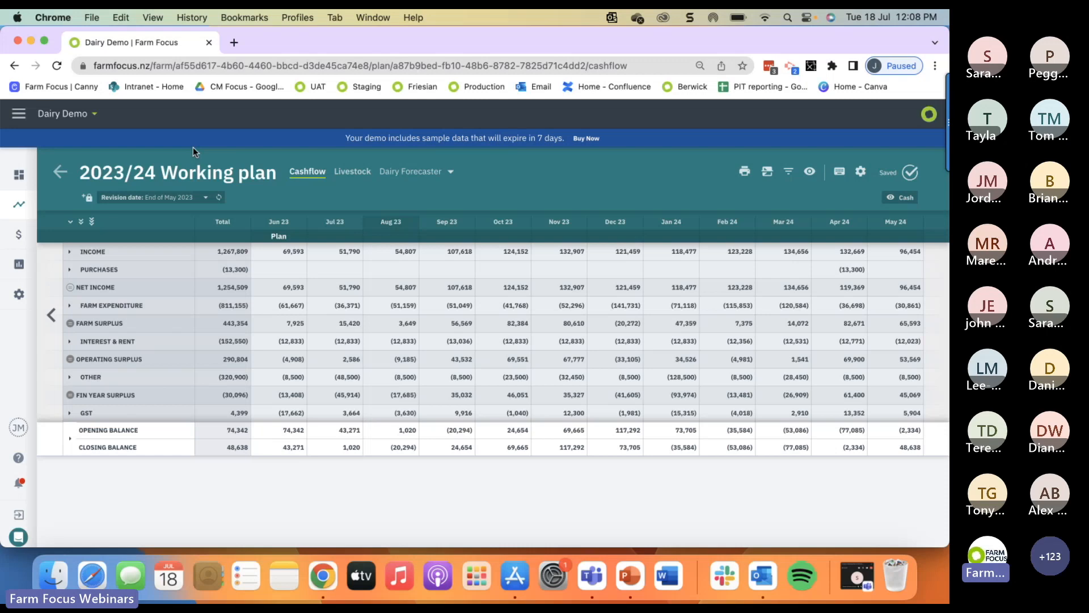
From the plan timeline, start creating a new working plan for the 2024/25 year.
left_click(21, 205)
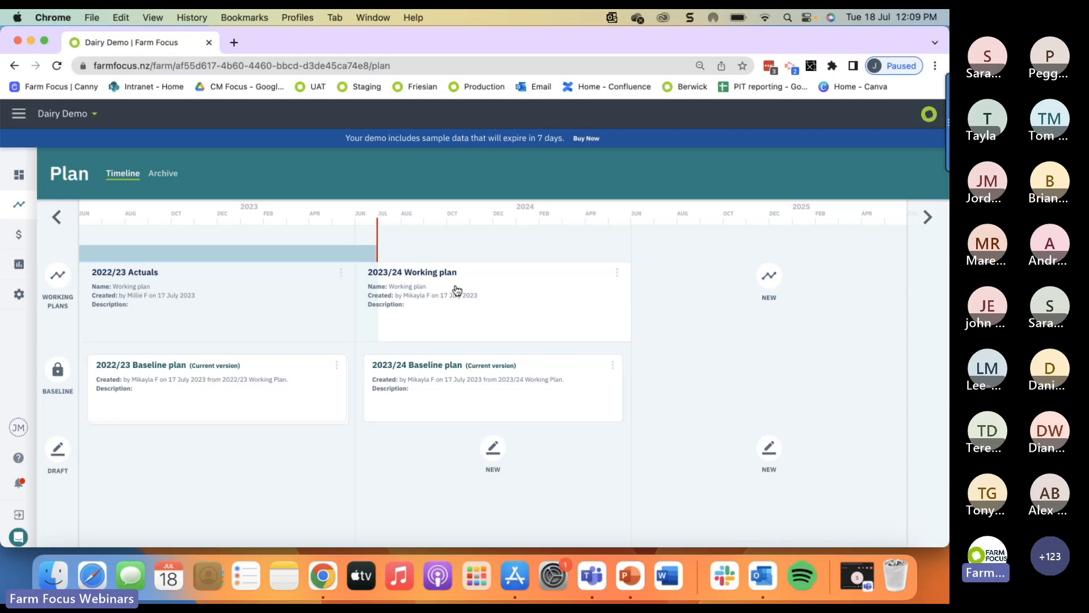
left_click(768, 276)
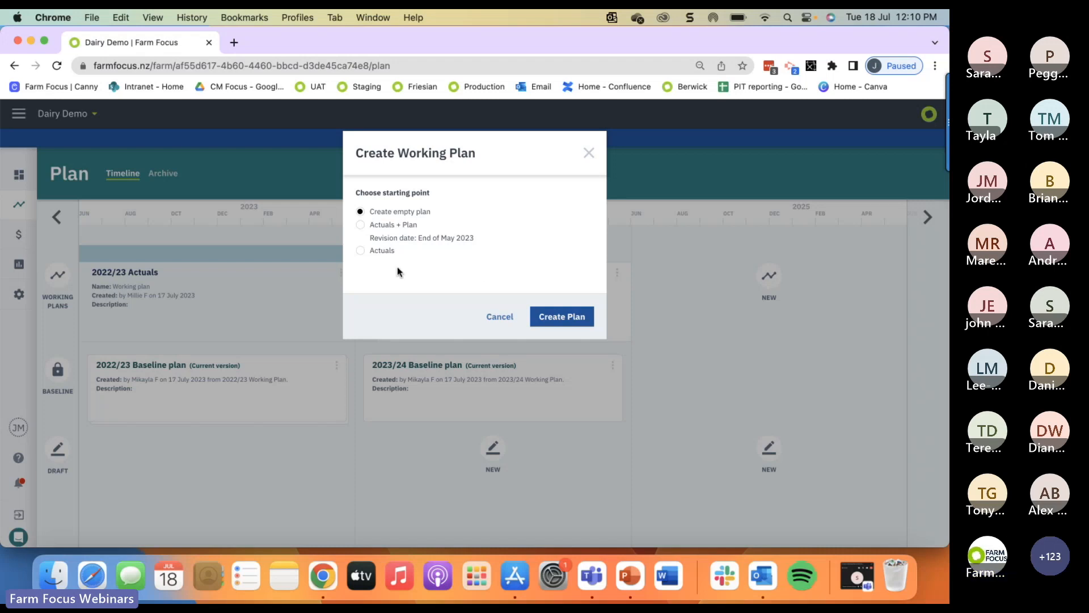
left_click(364, 255)
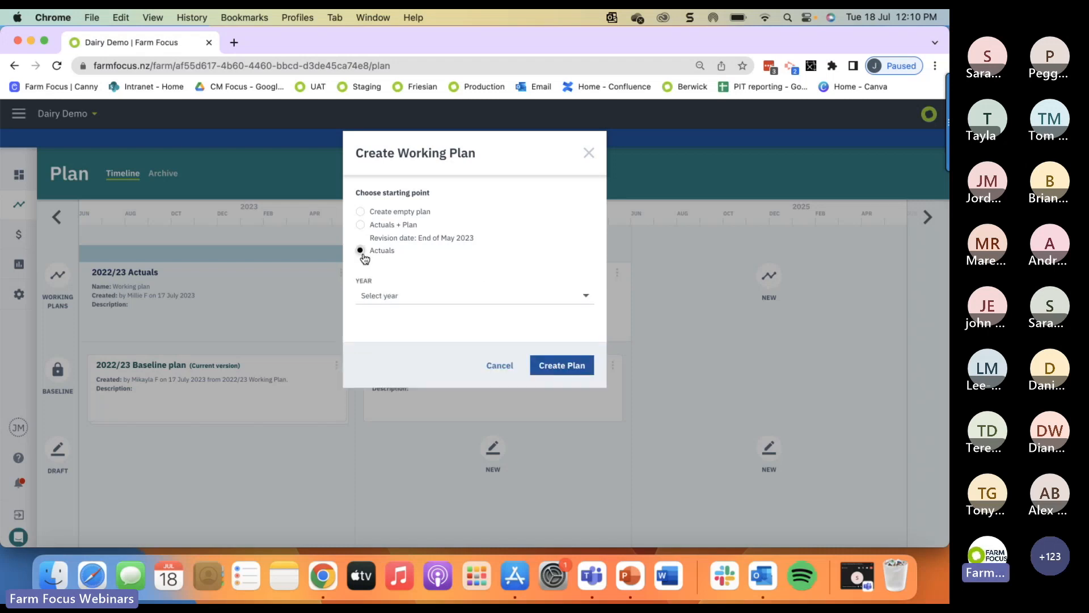
left_click(589, 299)
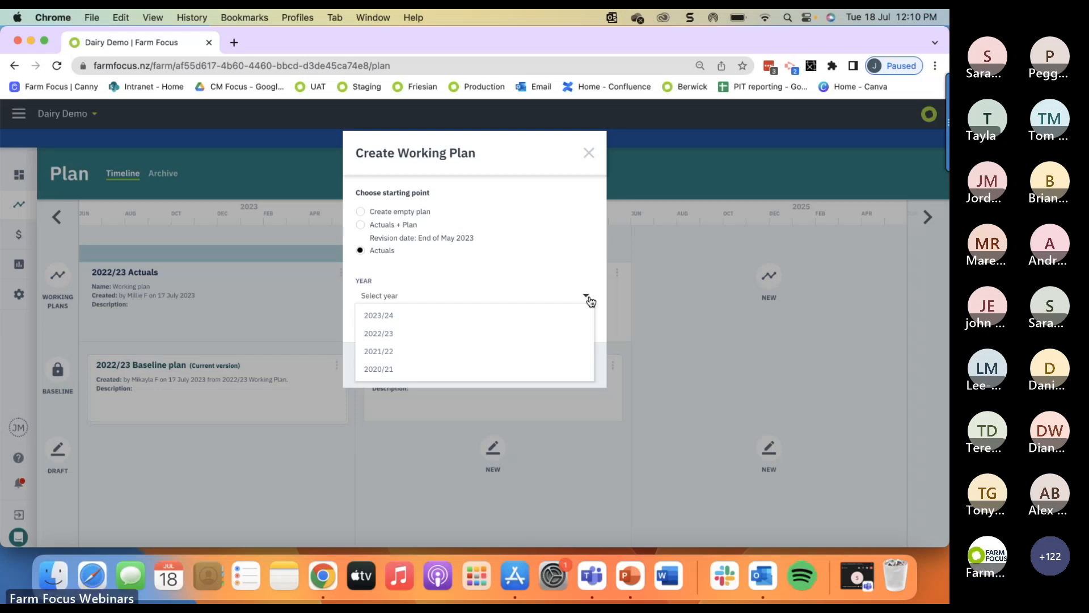
left_click(581, 253)
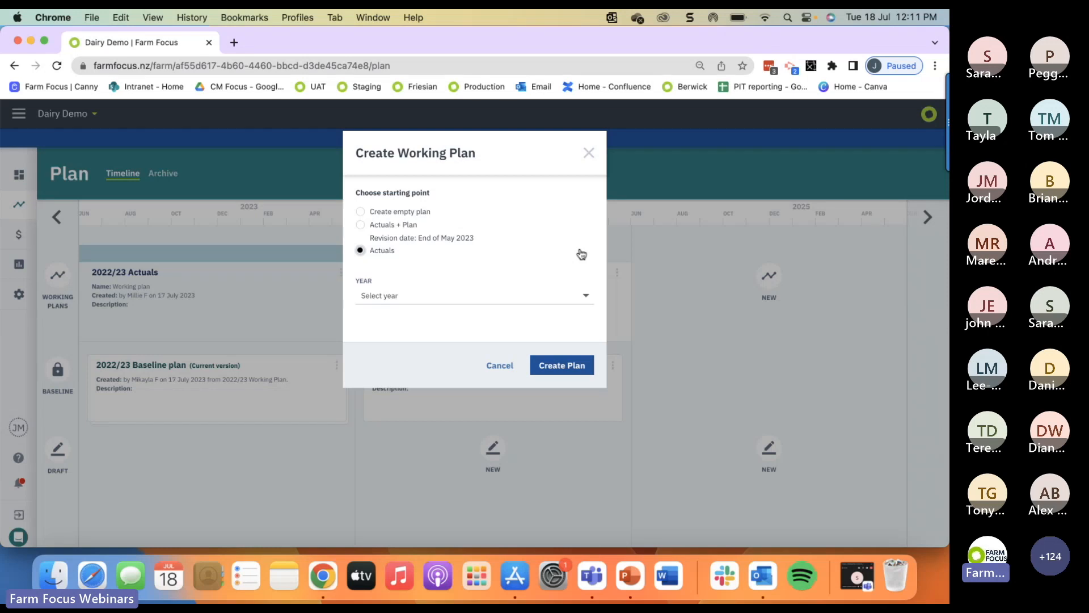
Choose an empty plan as the starting point and create the 2024/25 working plan.
left_click(361, 211)
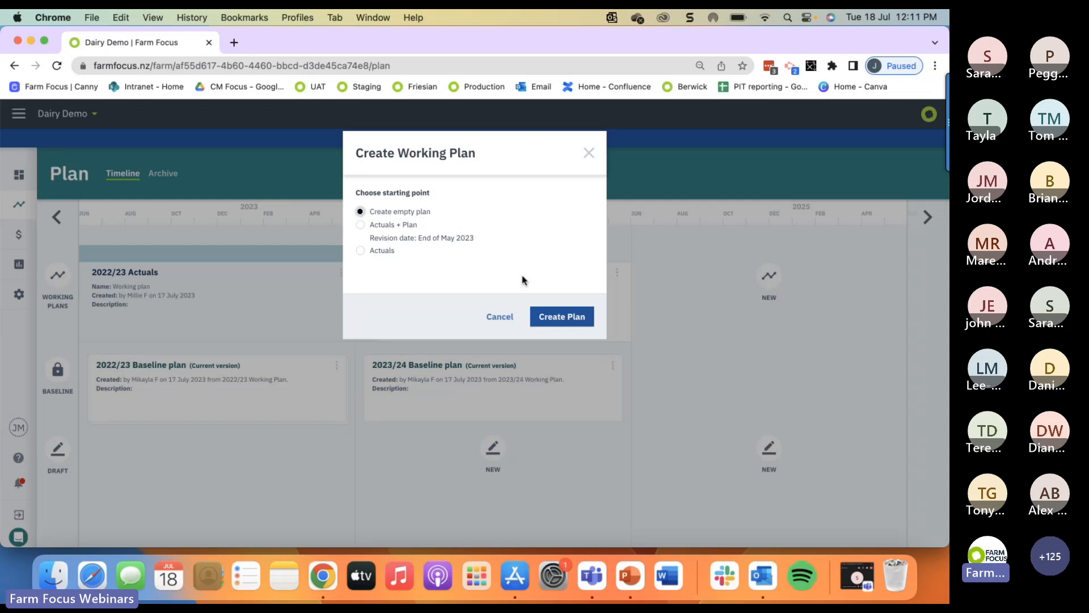
left_click(555, 319)
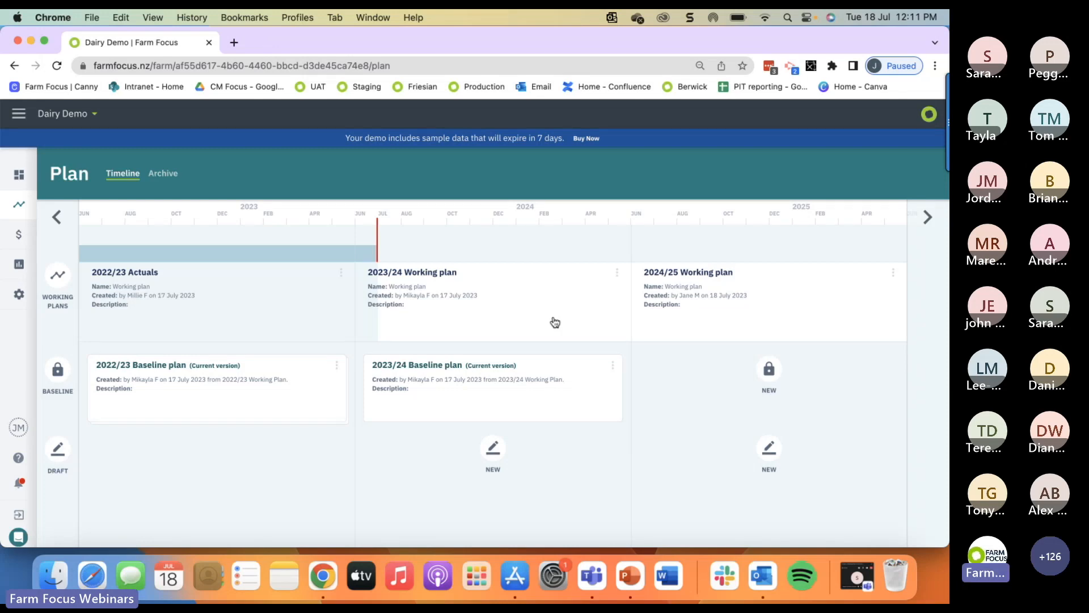
In the 2024/25 Working plan's livestock opening numbers, set Mixed Age Cows to 300 and save.
left_click(674, 302)
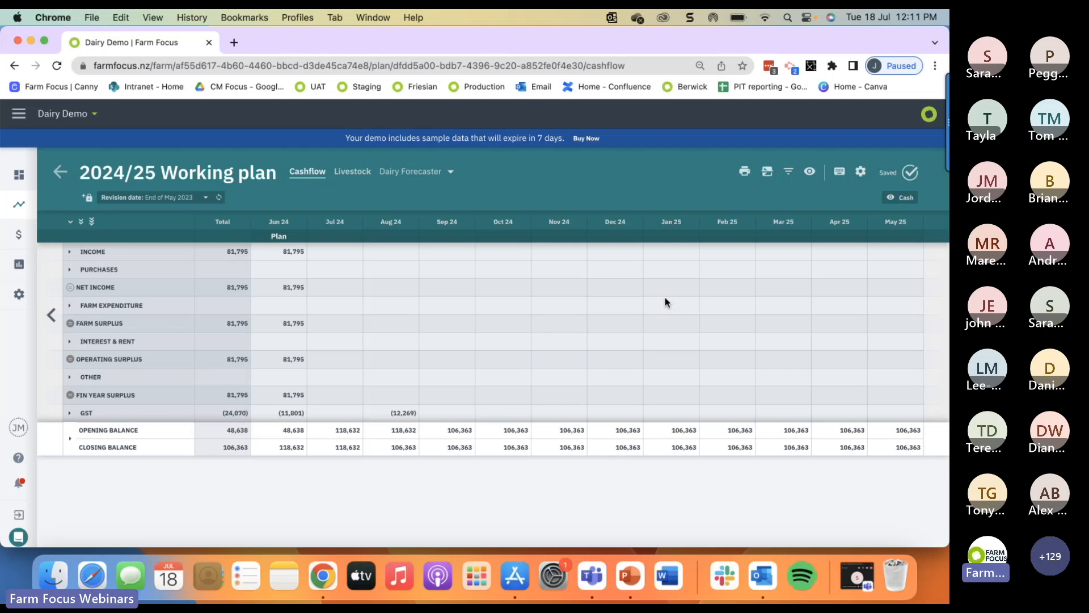
left_click(353, 179)
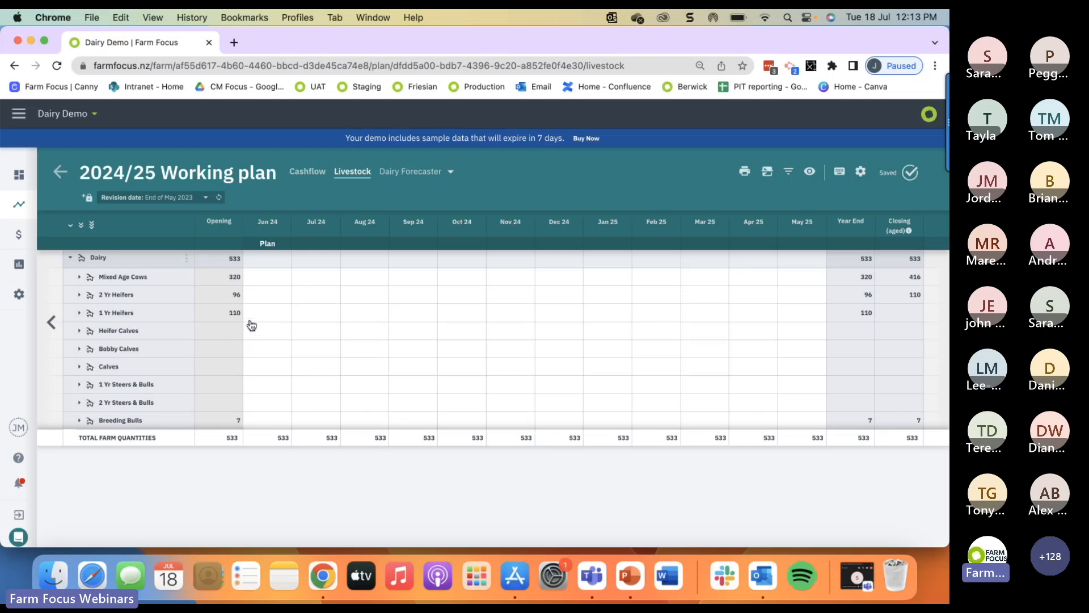
left_click(234, 291)
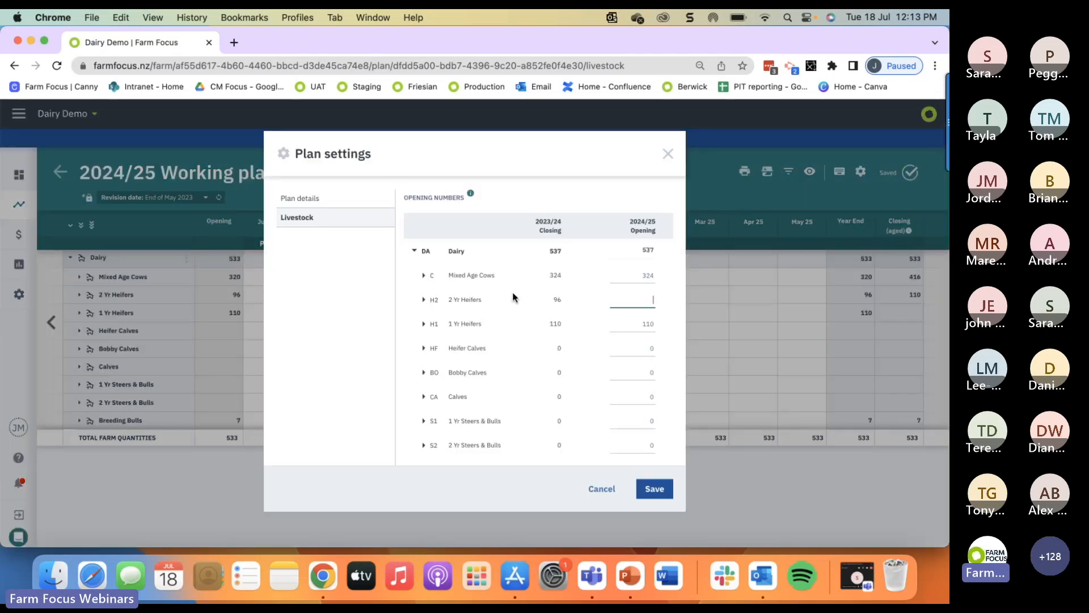
left_click(644, 278)
type("3")
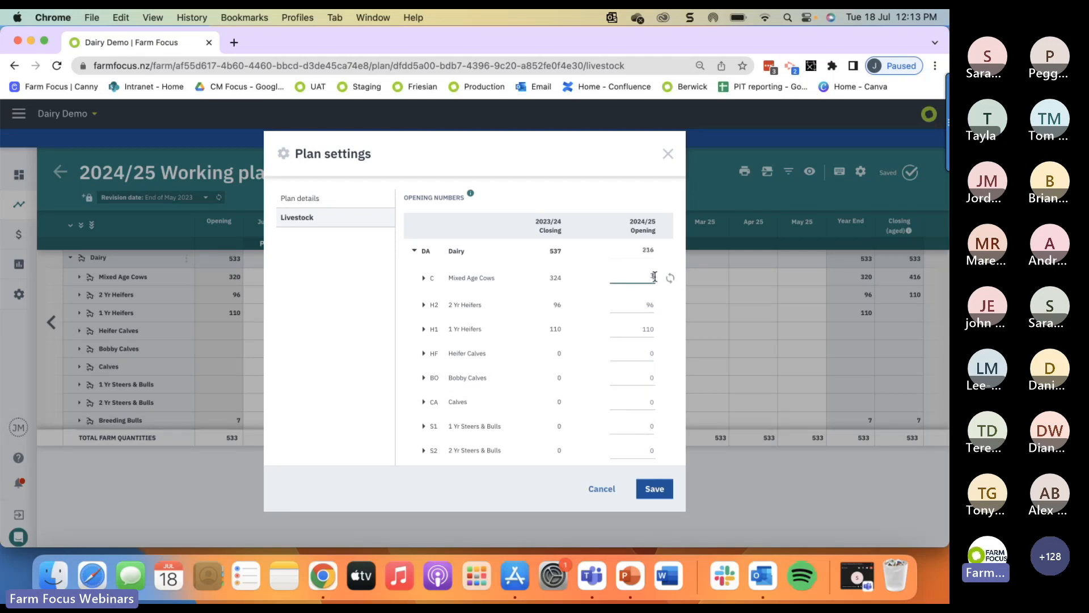
type("00")
left_click(654, 489)
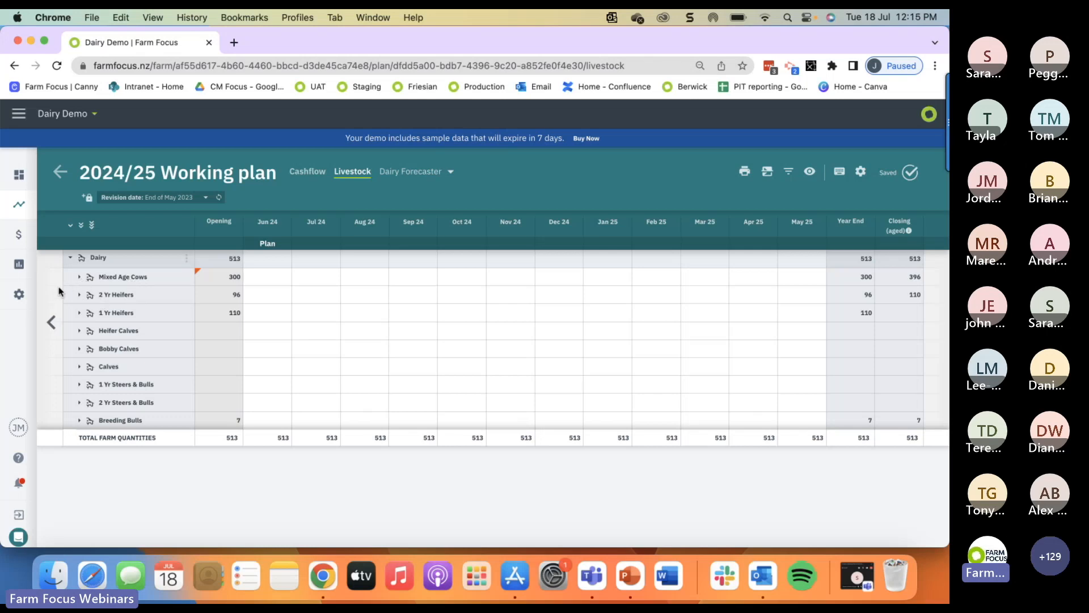
Expand Mixed Age Cows, 2 Yr Heifers and Bobby Calves in turn to examine their livestock movement rows.
left_click(77, 278)
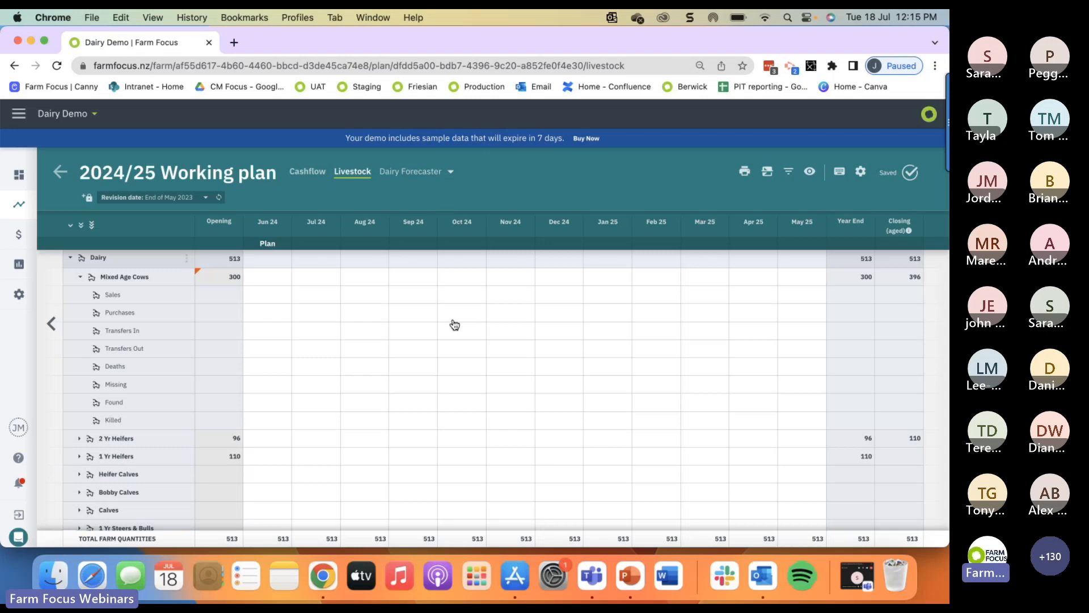
left_click(80, 277)
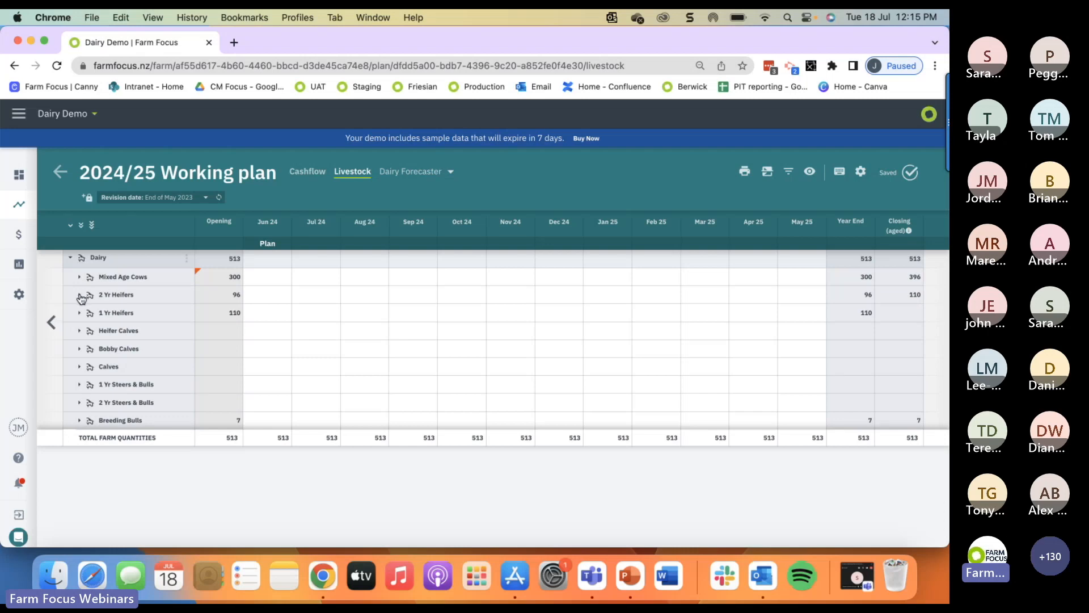
left_click(80, 296)
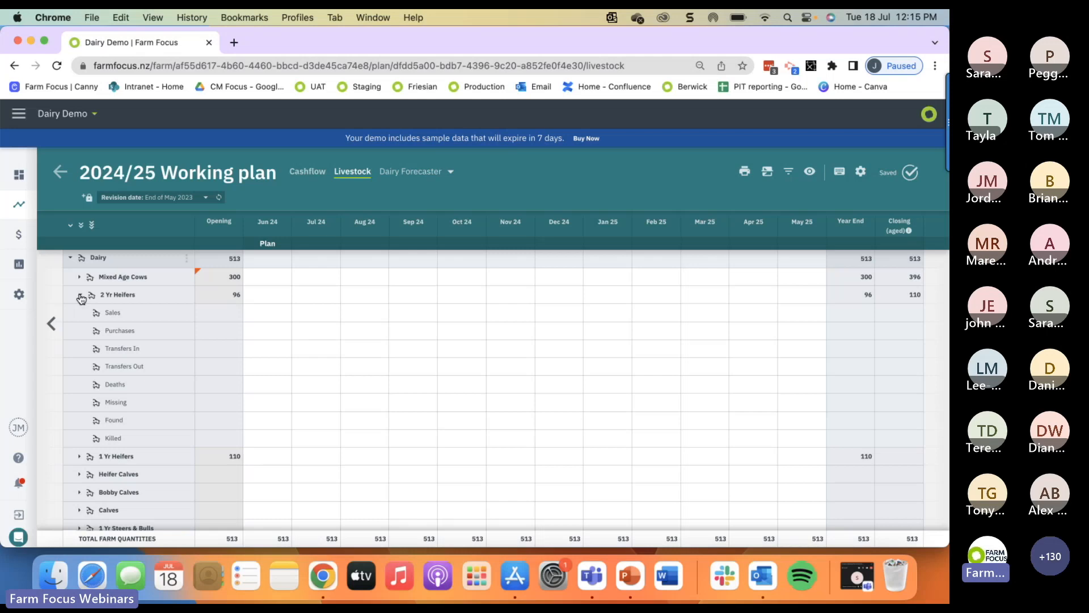
left_click(80, 296)
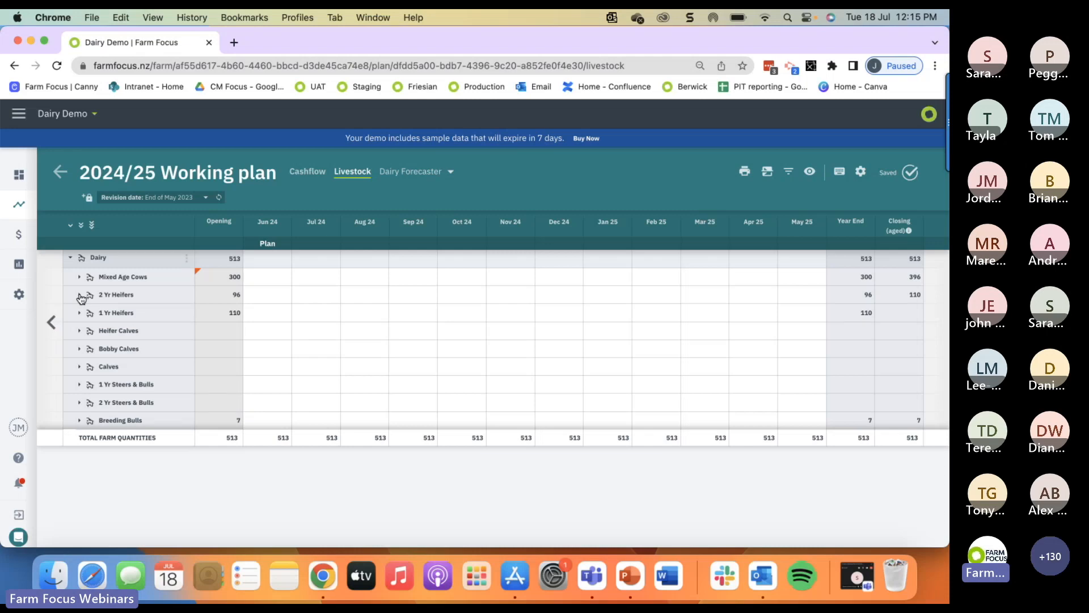
left_click(80, 349)
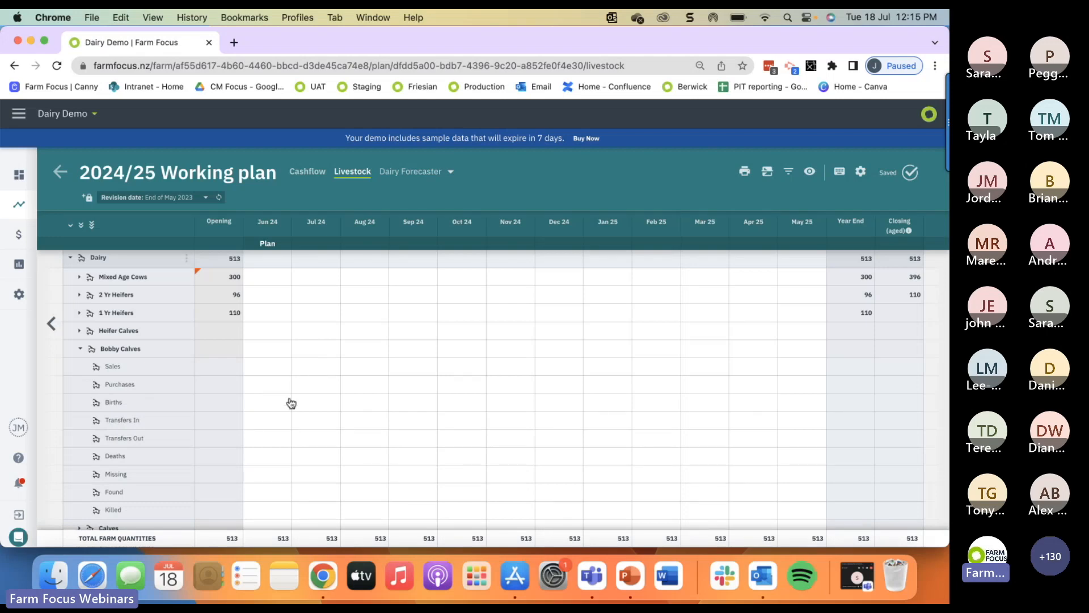
Enter 100 births for Bobby Calves in July 2024.
left_click(310, 402)
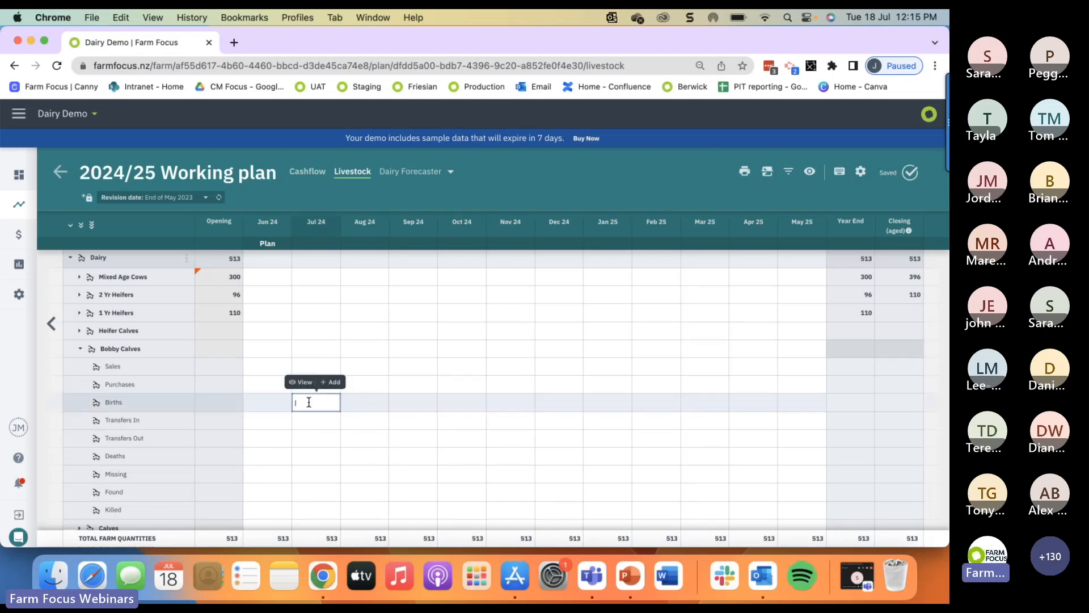
type("100")
key("Return")
Start adding a detailed planned item for the July 2024 Bobby Calves sales.
left_click(315, 366)
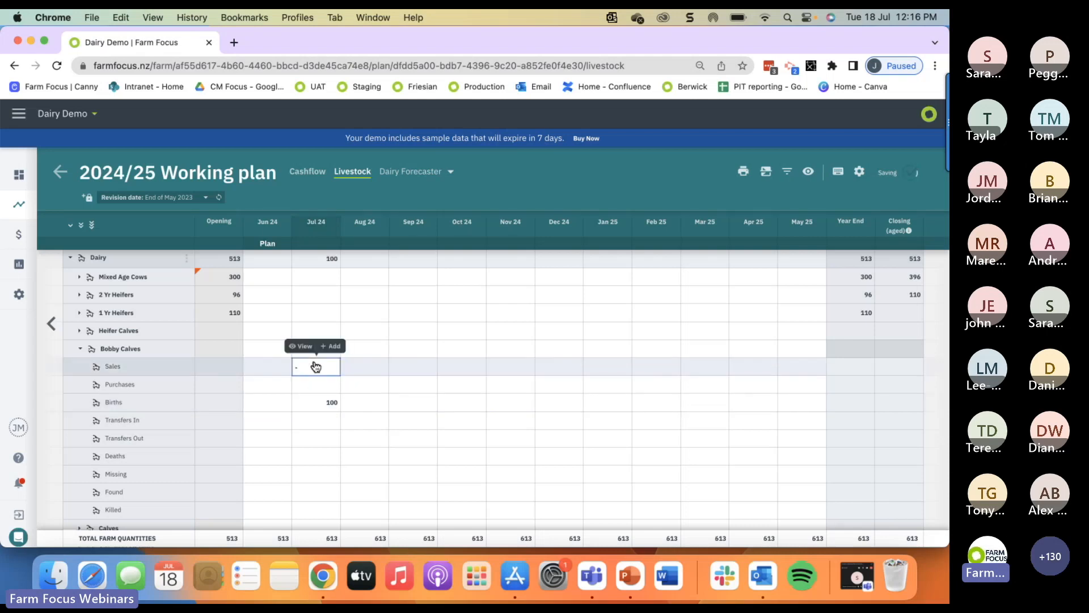
type("-")
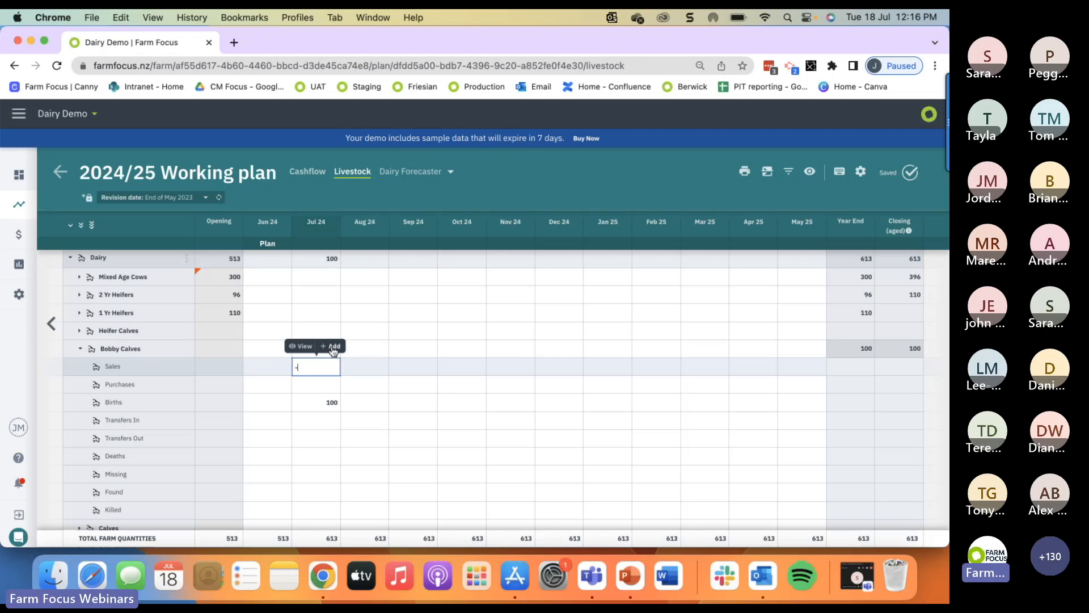
left_click(333, 347)
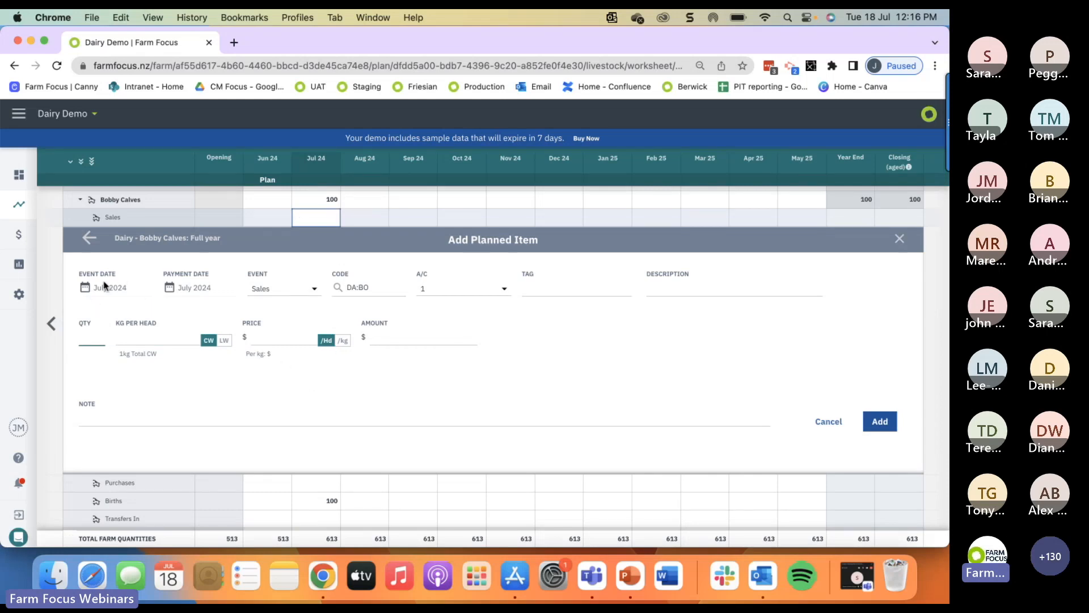
Try 9 July 2024 as the planned sale's event date and return it to the whole month.
left_click(86, 289)
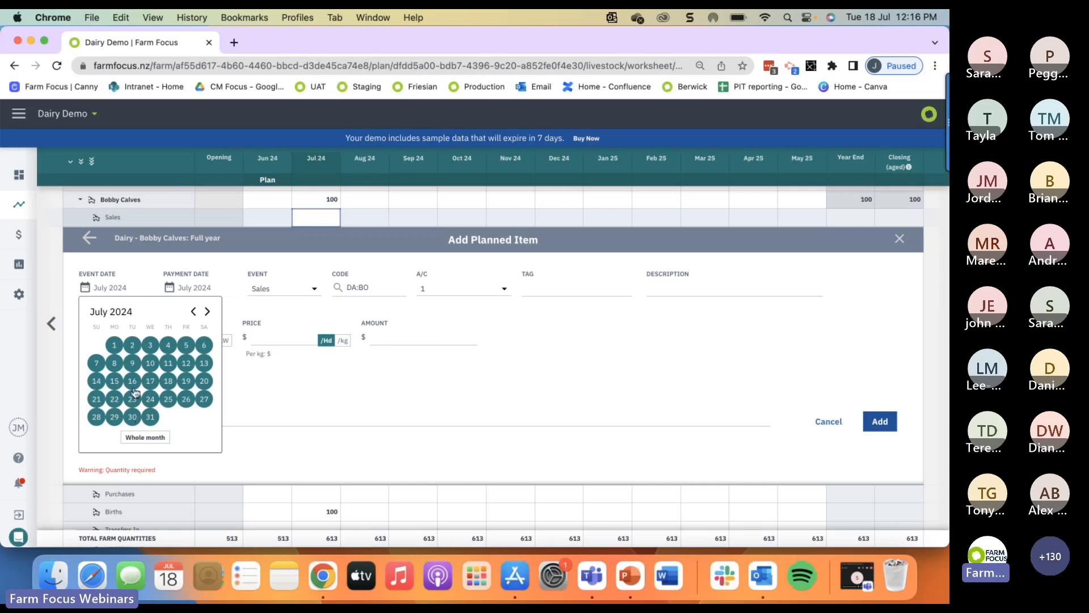
left_click(132, 363)
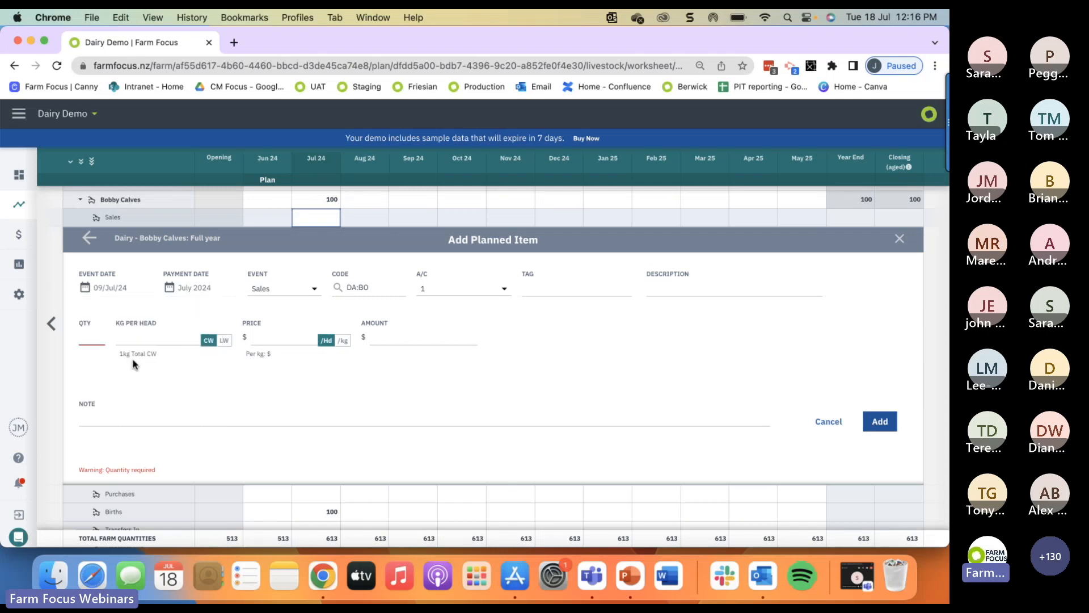
left_click(86, 293)
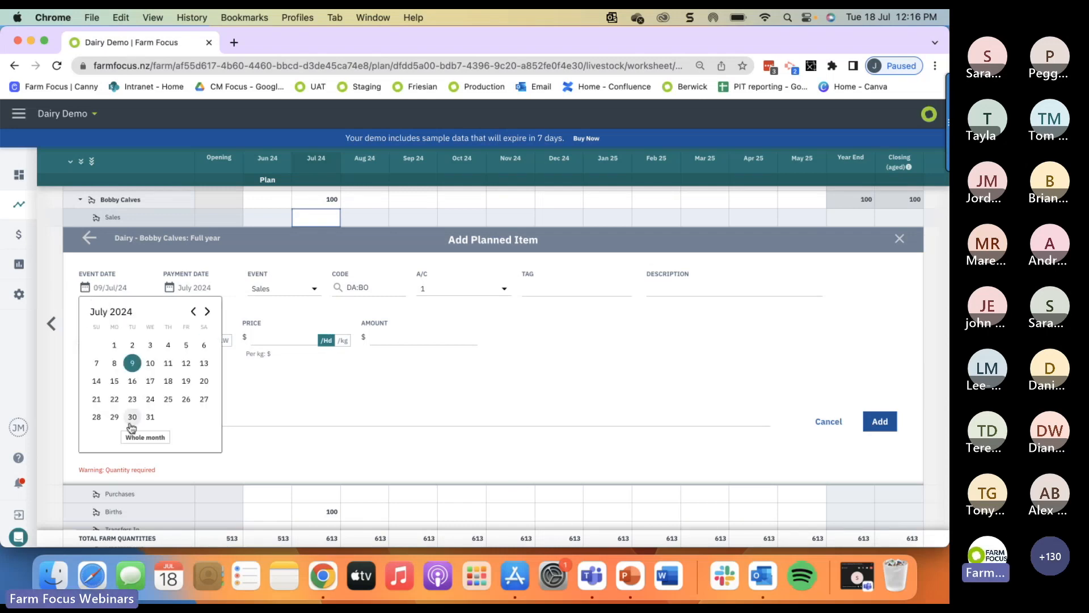
left_click(137, 442)
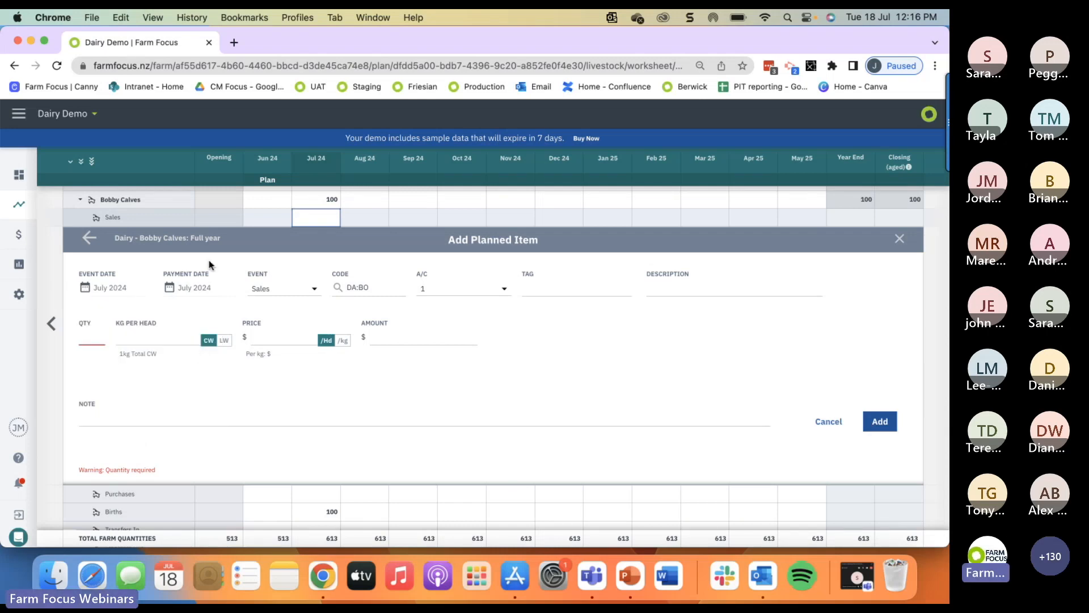
Examine the payment date, event type and code choices of the planned Bobby Calves sale.
left_click(170, 290)
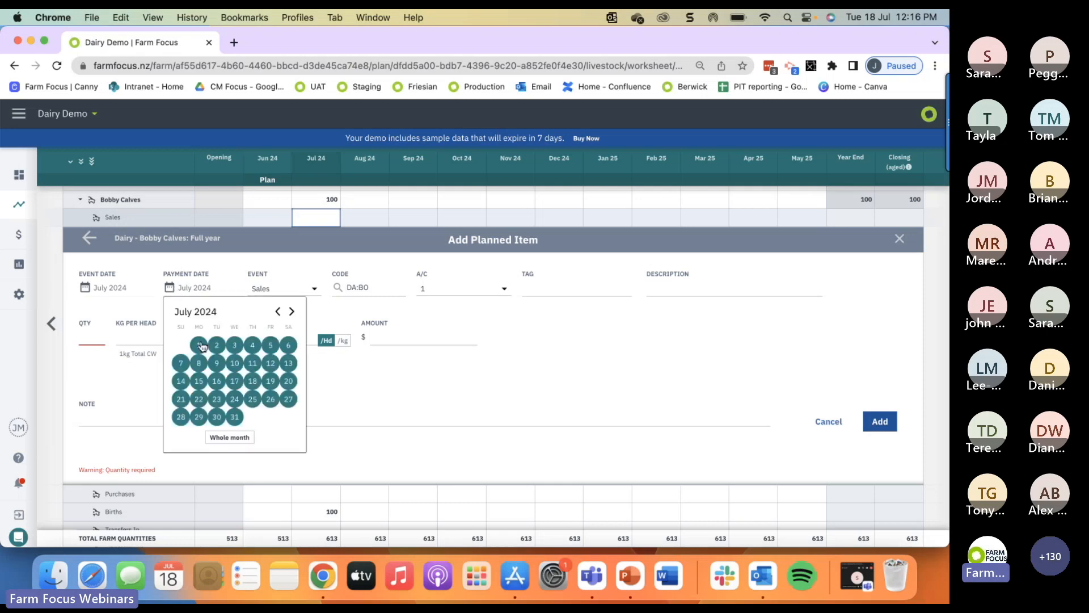
left_click(170, 290)
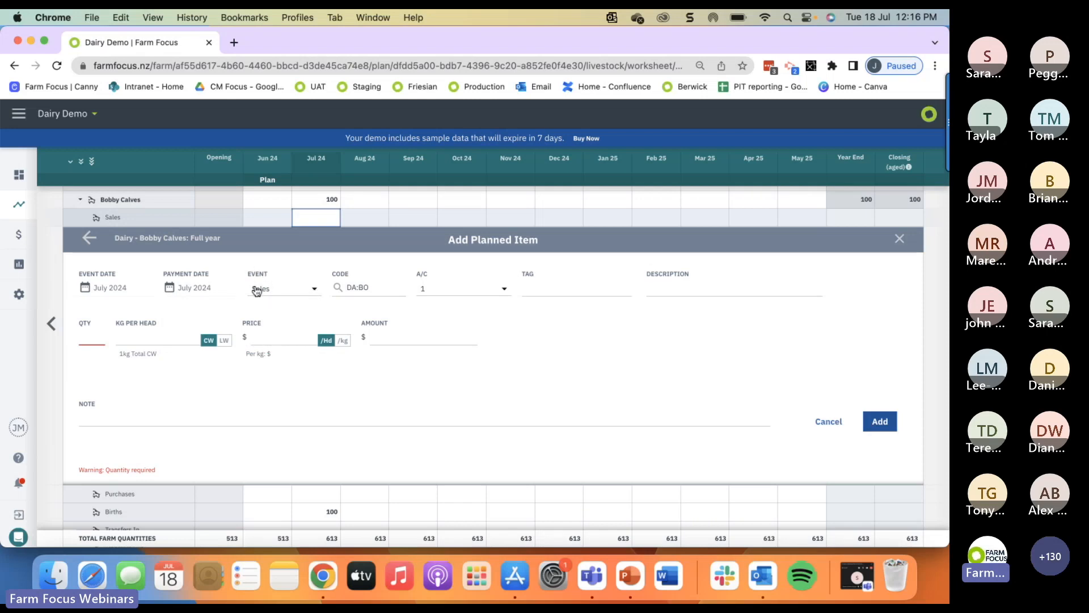
left_click(316, 291)
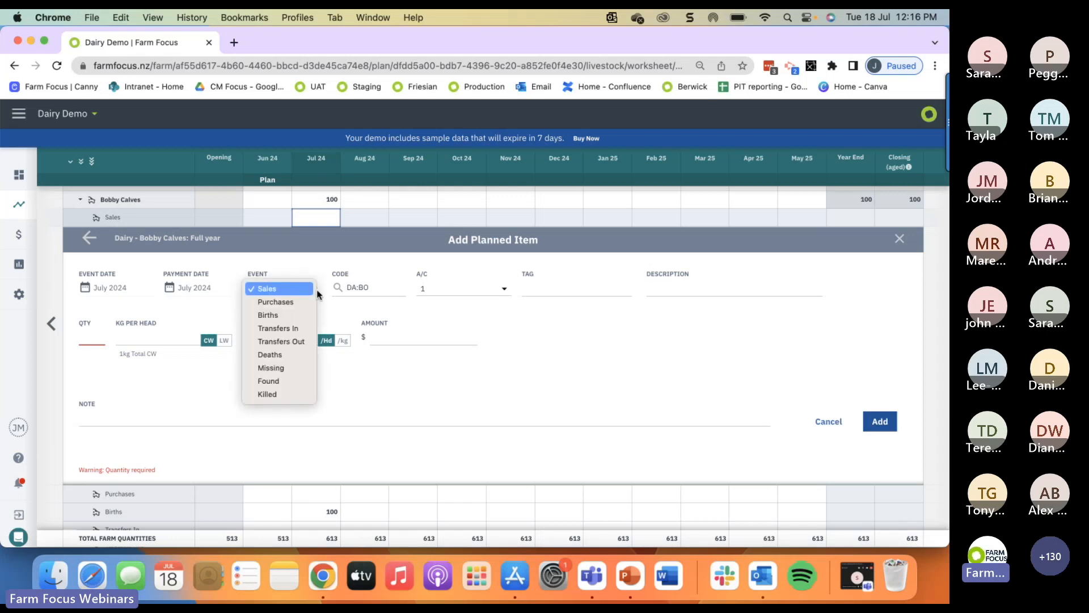
left_click(356, 288)
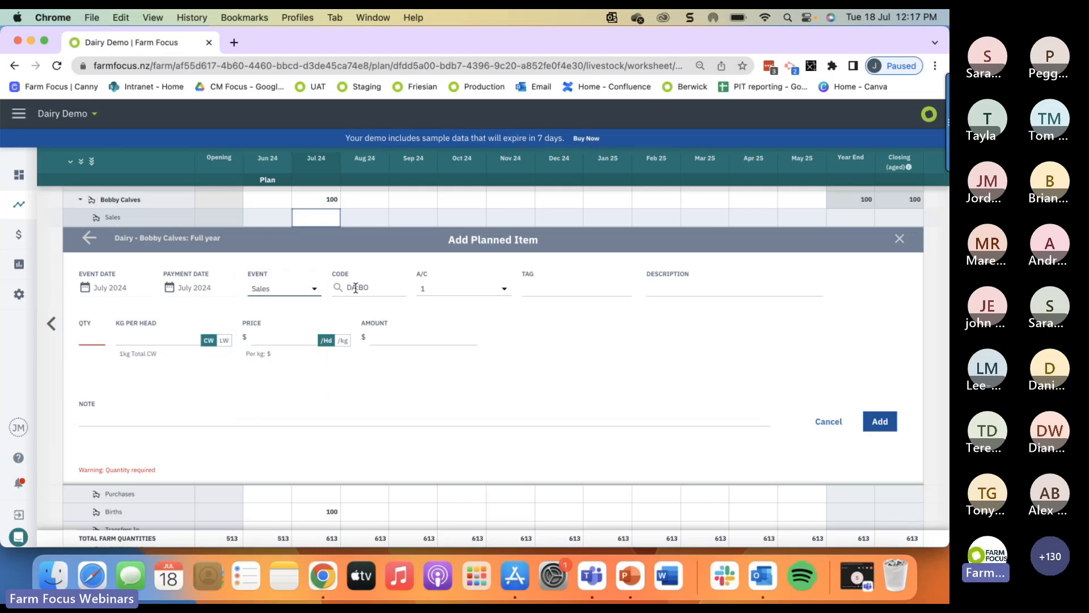
left_click(356, 288)
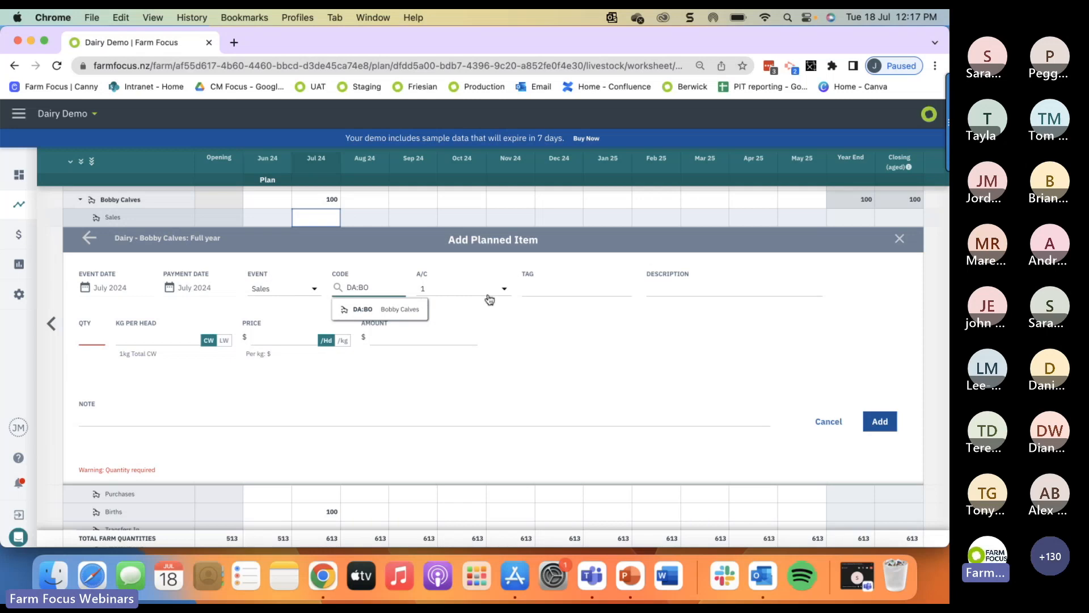
Describe the planned Bobby Calves sale as "4 day calves".
left_click(665, 287)
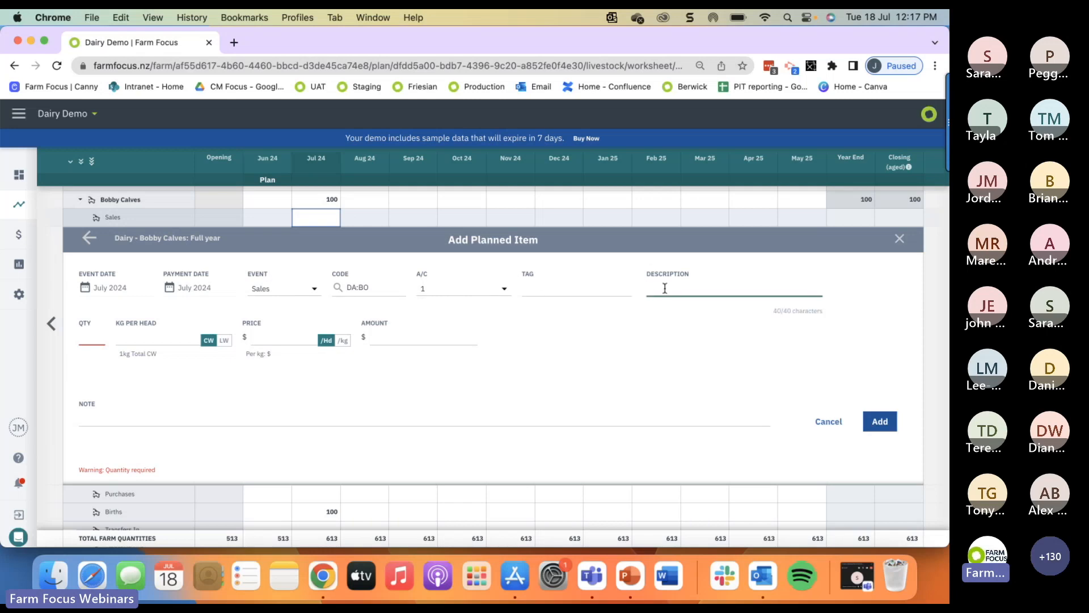
type("$")
key("BackSpace")
type("4 day calves")
Set the planned sale's quantity to 90 and its weight to 40 kg per head as liveweight (LW).
left_click(94, 336)
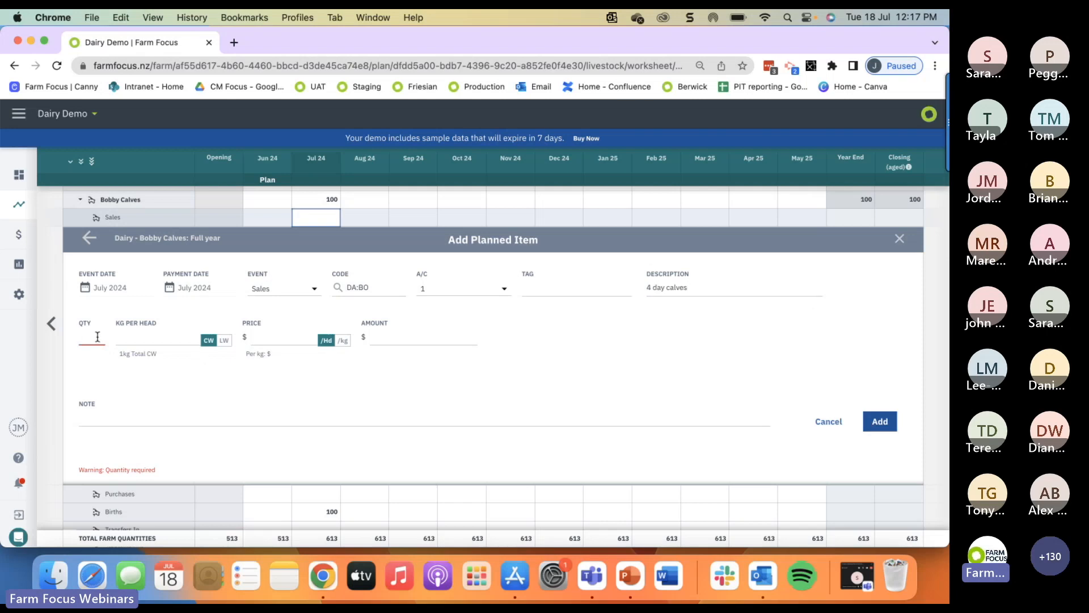
type("90")
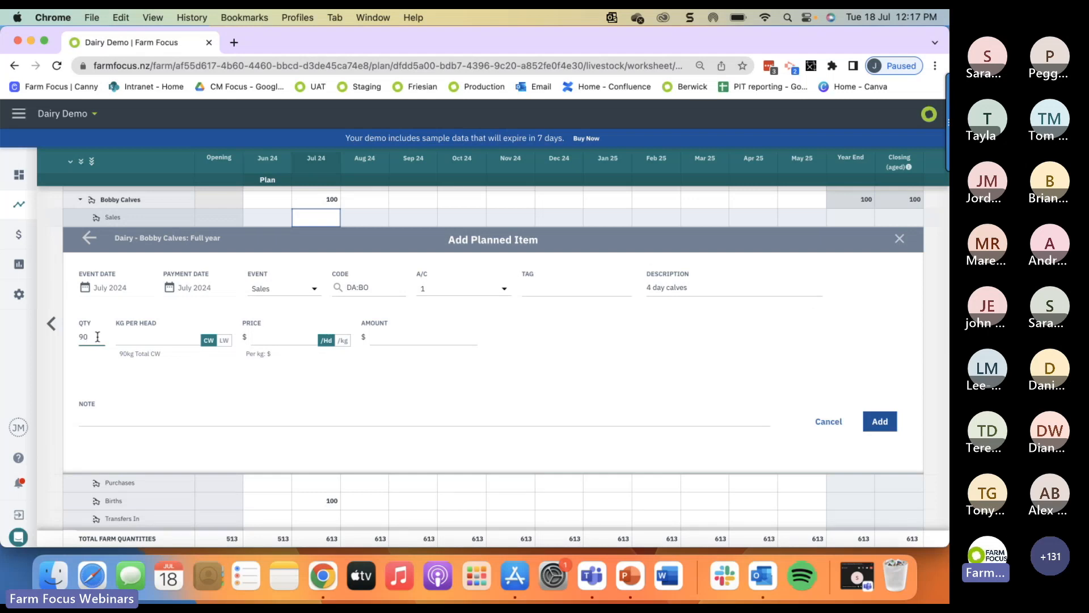
left_click(124, 337)
type("40")
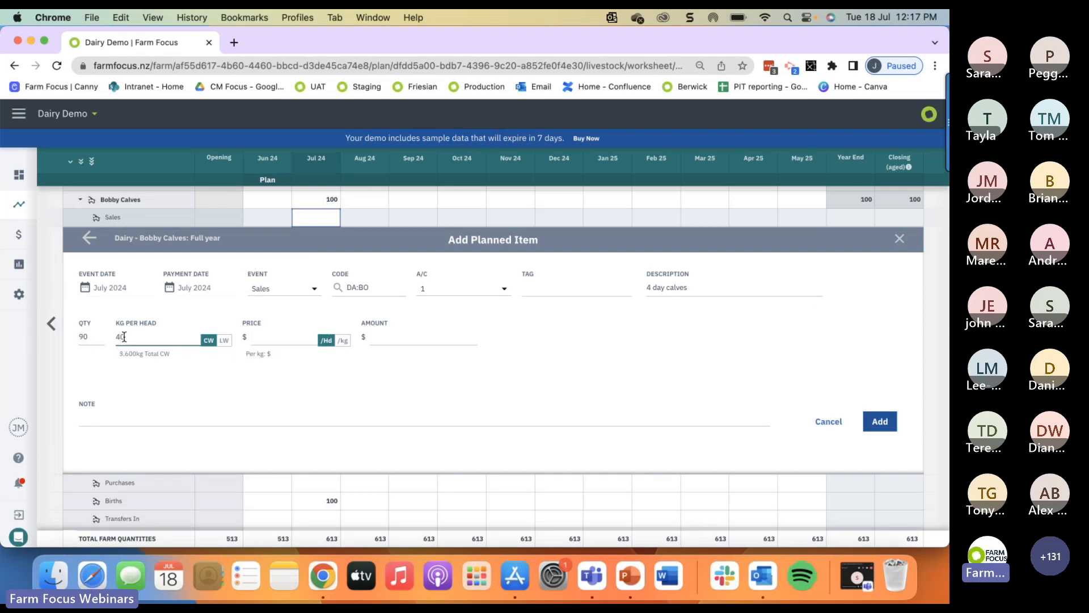
left_click(224, 340)
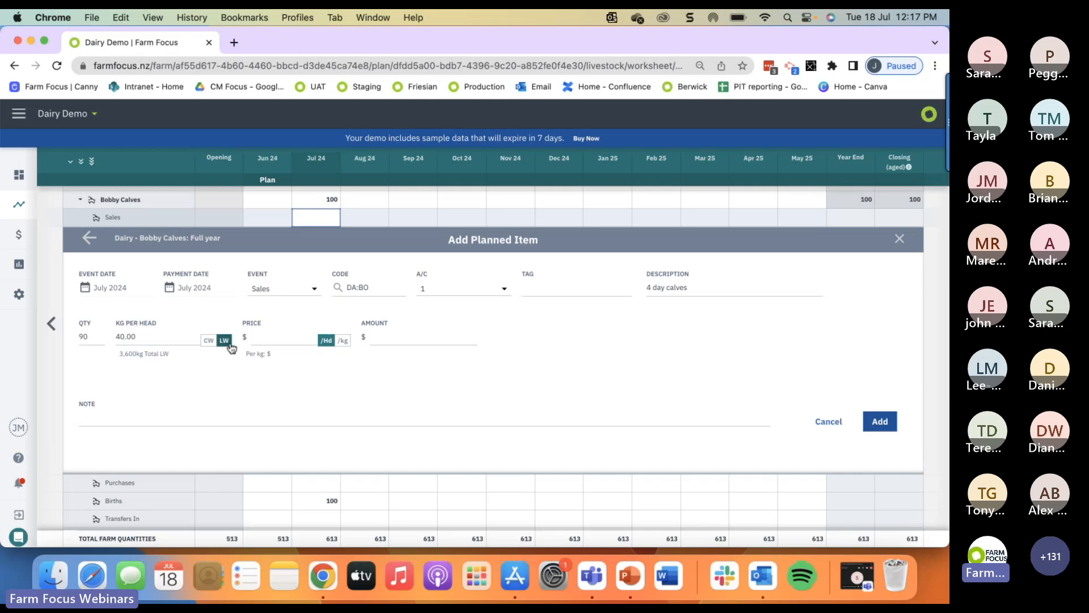
Set the planned sale's price to $15 per head, trying the per-kilogram basis first.
left_click(268, 340)
type("15")
left_click(342, 342)
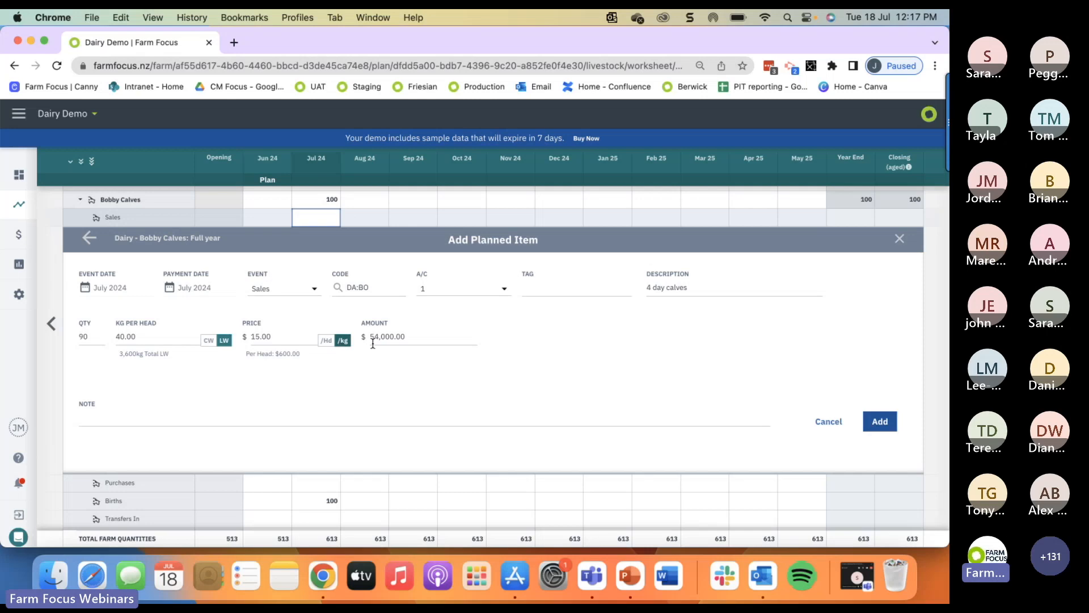
left_click(327, 341)
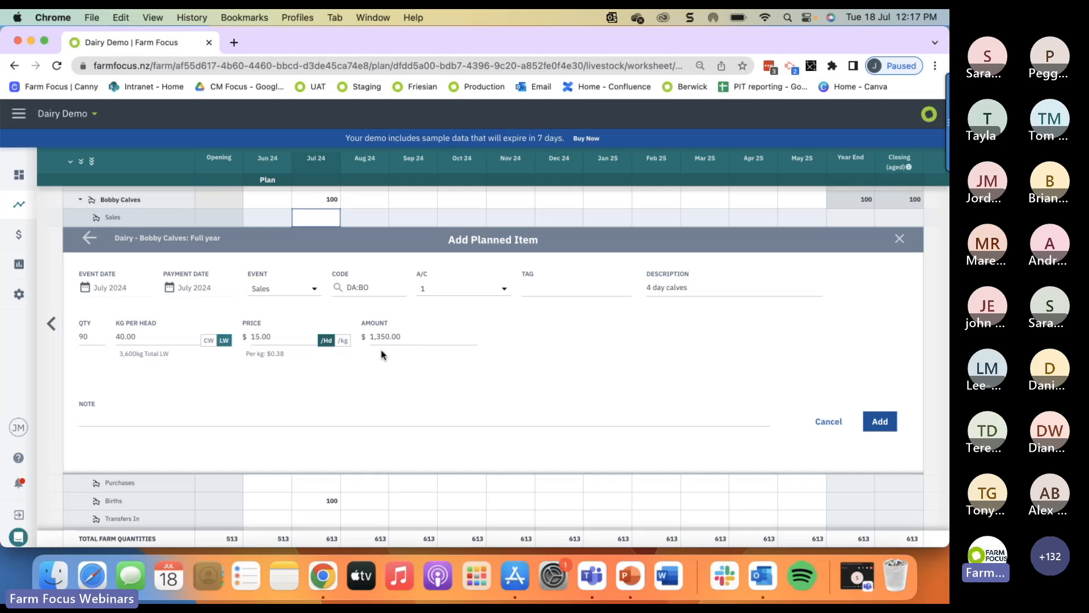
Note "Affco calves" on the planned sale, add it to the plan and close the Bobby Calves sales worksheet.
left_click(139, 416)
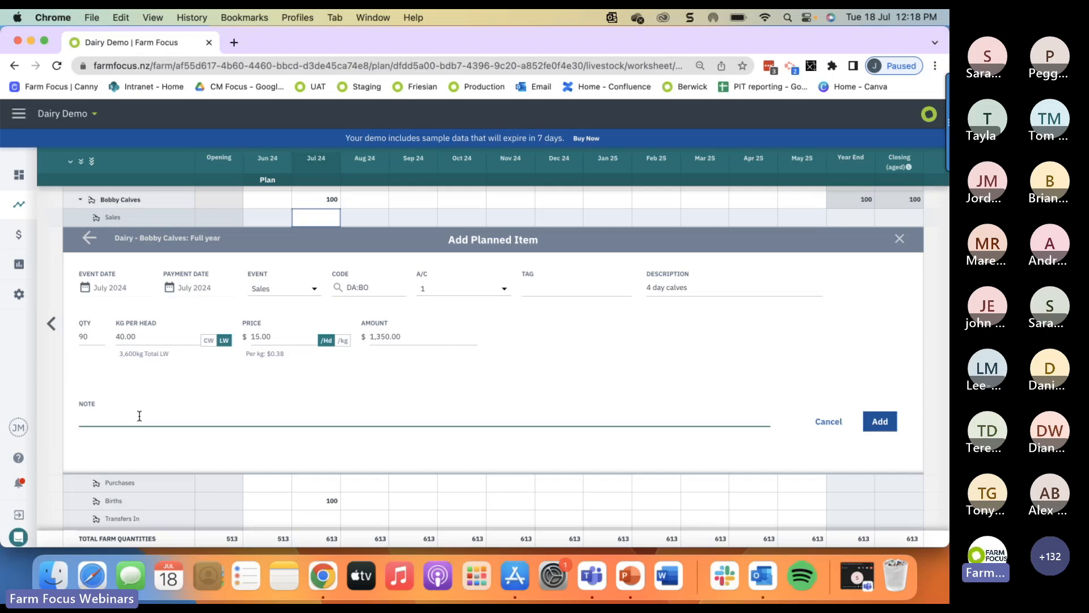
type("Affco calves")
left_click(870, 421)
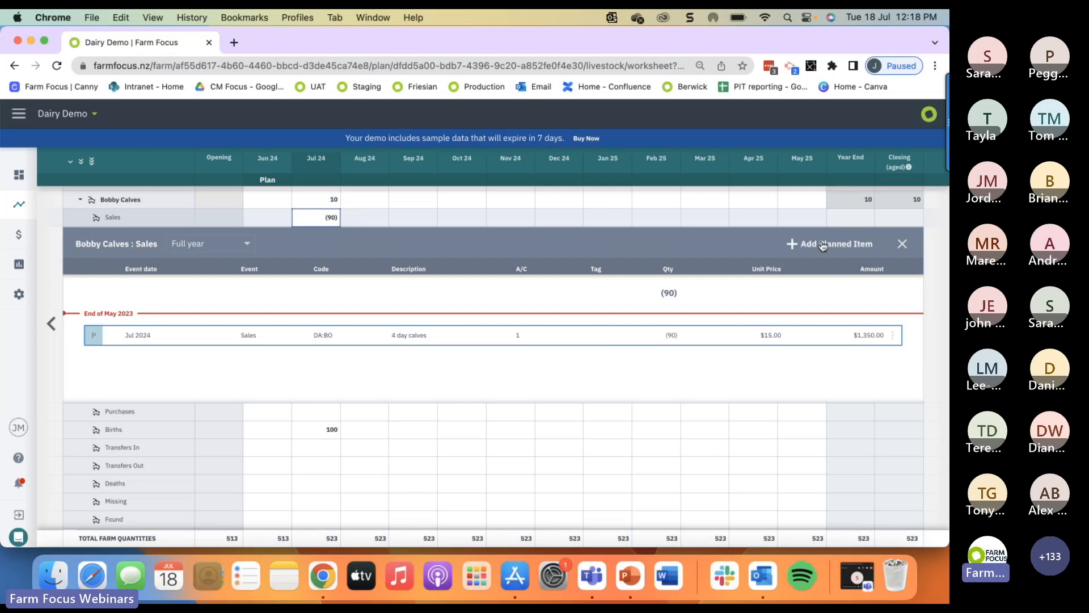
left_click(902, 243)
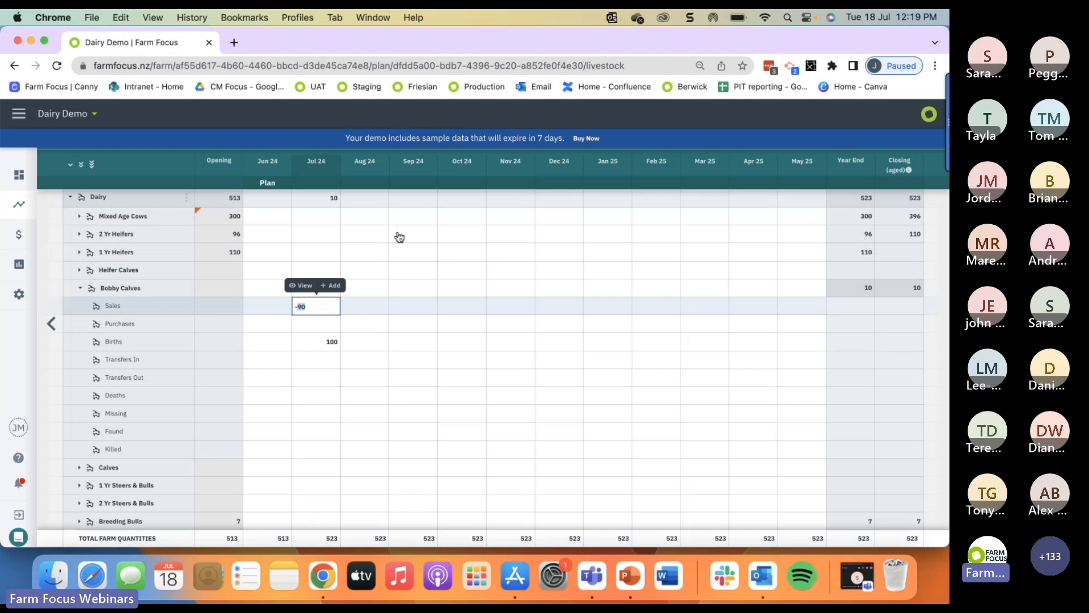
Examine the 2024/25 plan's cashflow with Income and Dairy (Sales) expanded to check the Bobby Calves sales row.
scroll(398, 234, "up", 2)
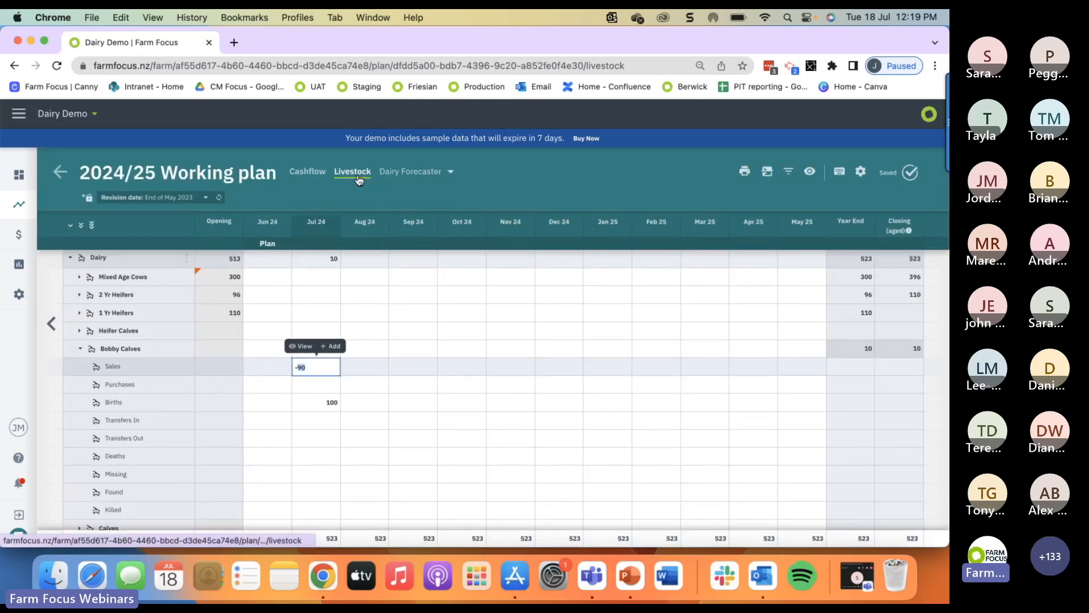
left_click(310, 172)
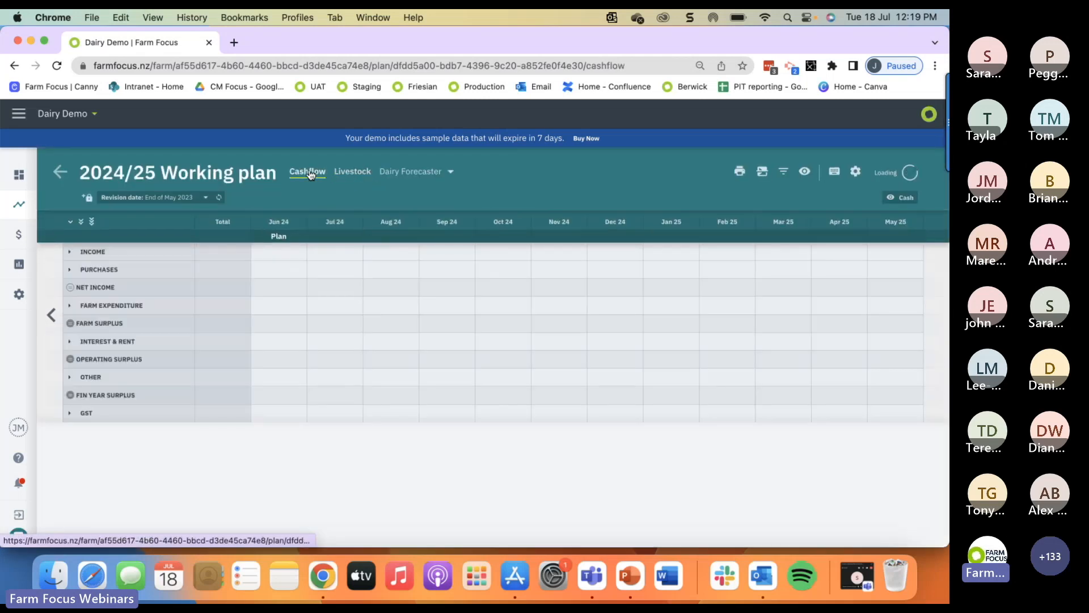
left_click(71, 253)
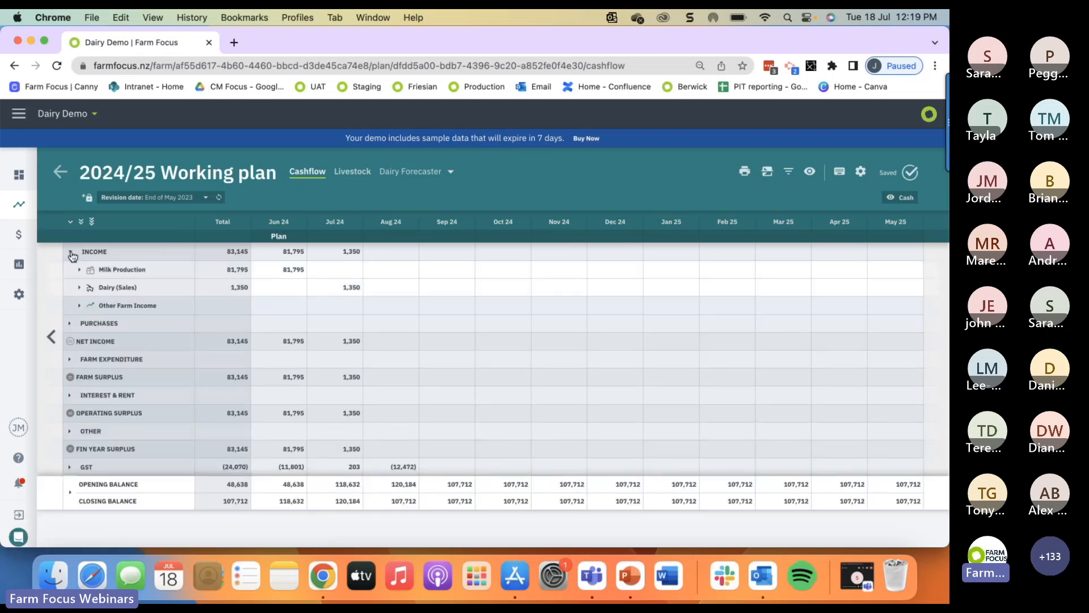
left_click(85, 288)
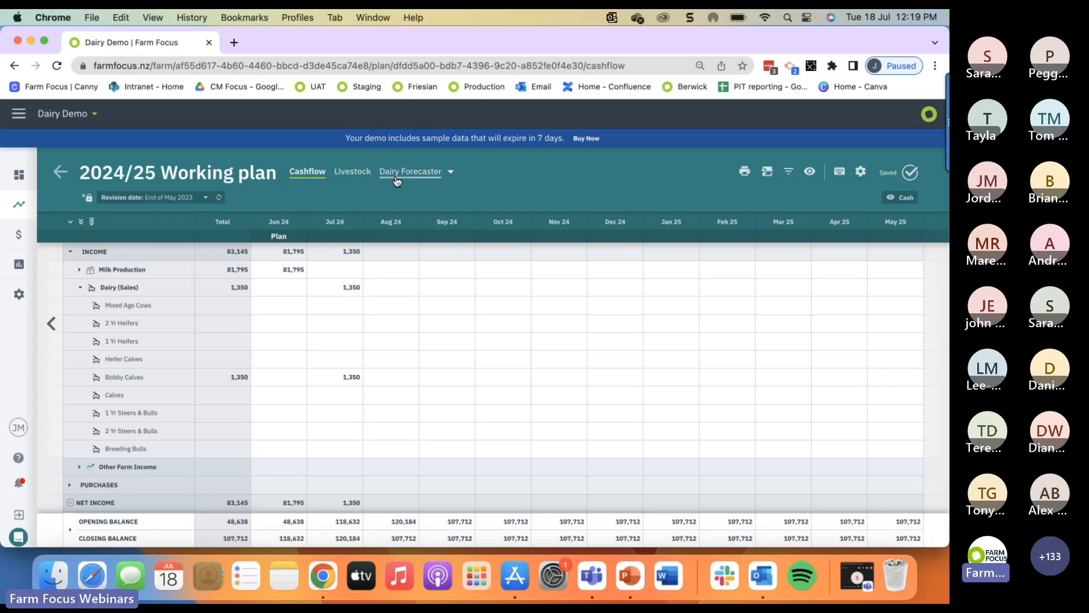
Switch to the 2023/24 Working plan and open its MP:TS Season 2023/24 dairy forecast.
left_click(62, 171)
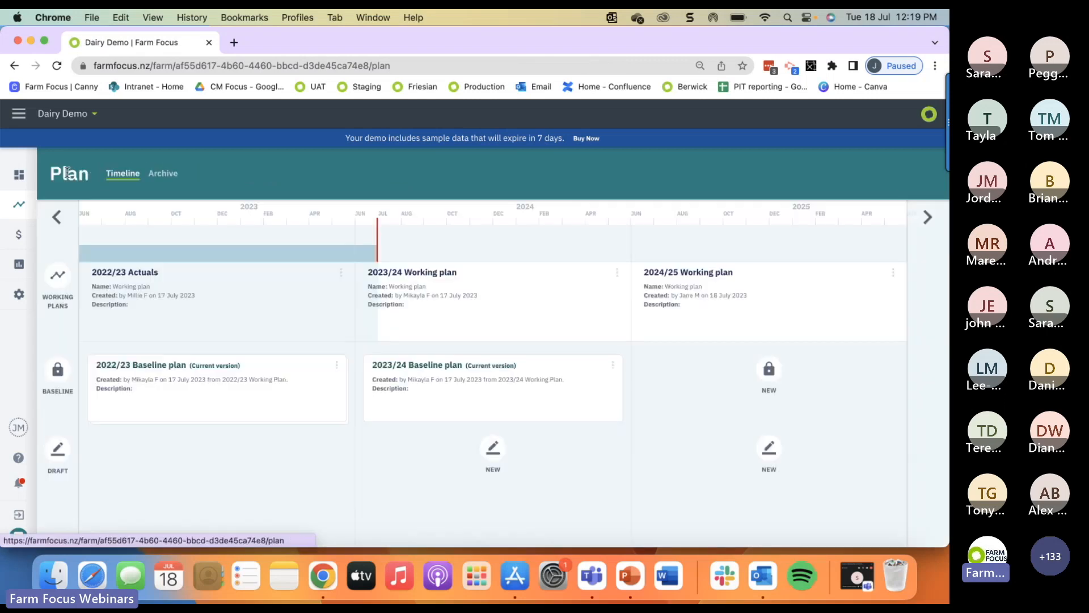
left_click(436, 294)
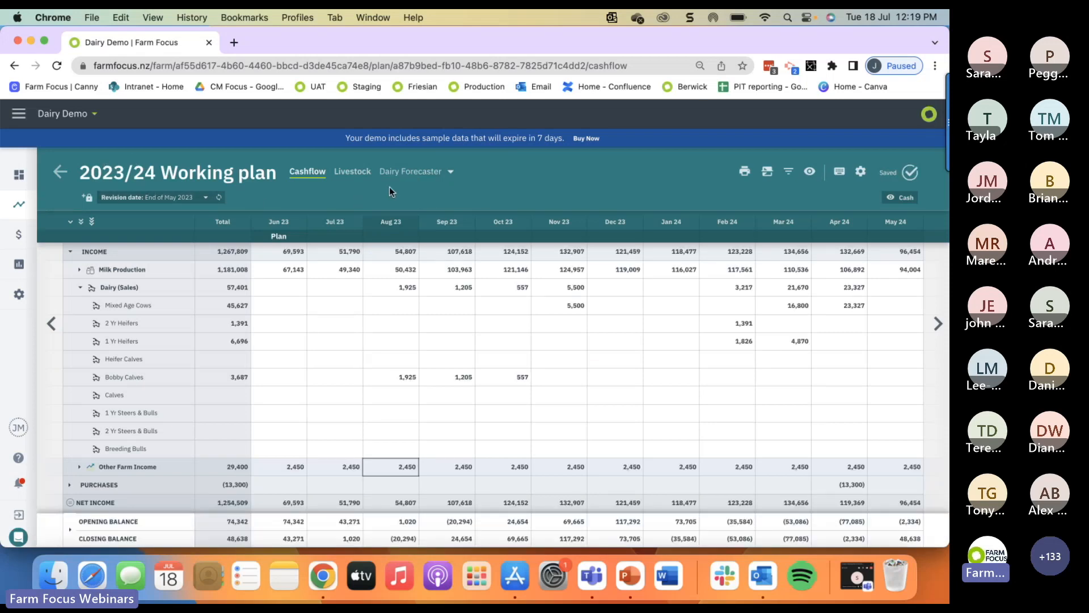
left_click(408, 177)
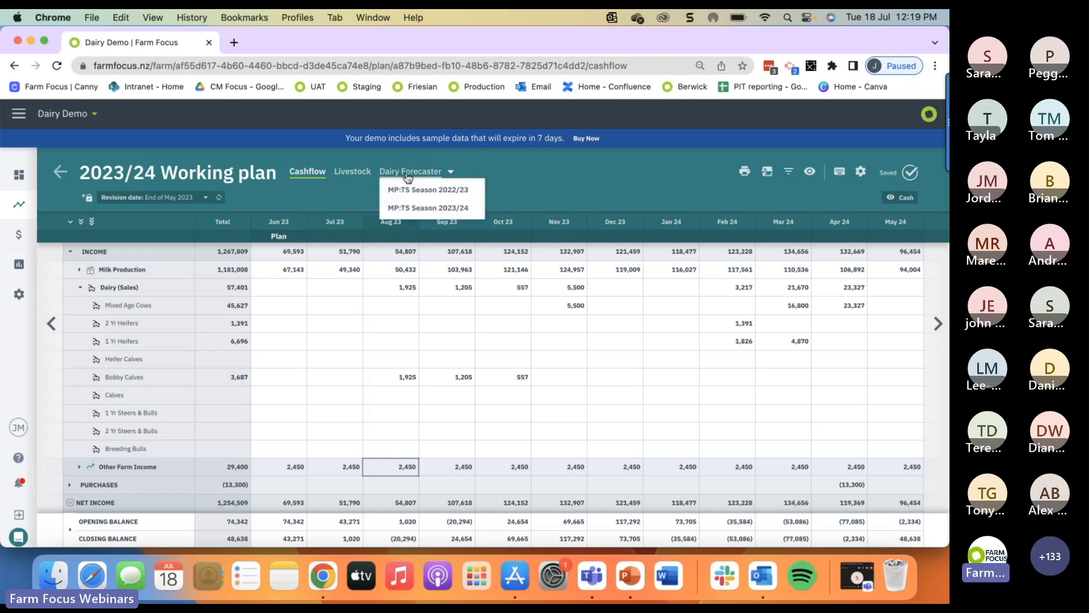
left_click(408, 205)
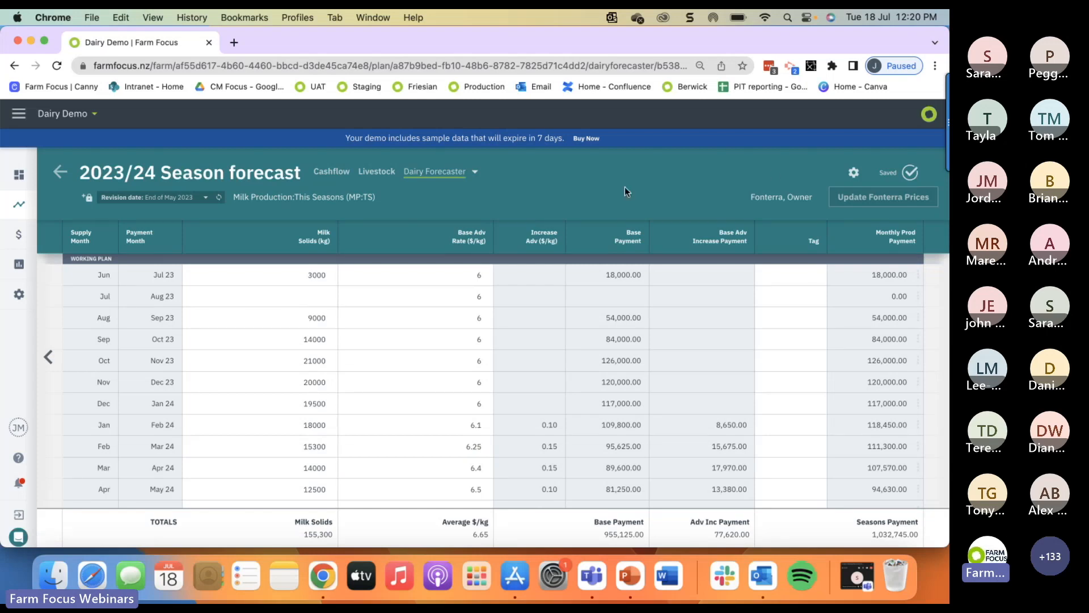
Review the dairy company and farming type options in the forecast settings, including the Sharemilker share percentage, without saving changes.
left_click(854, 174)
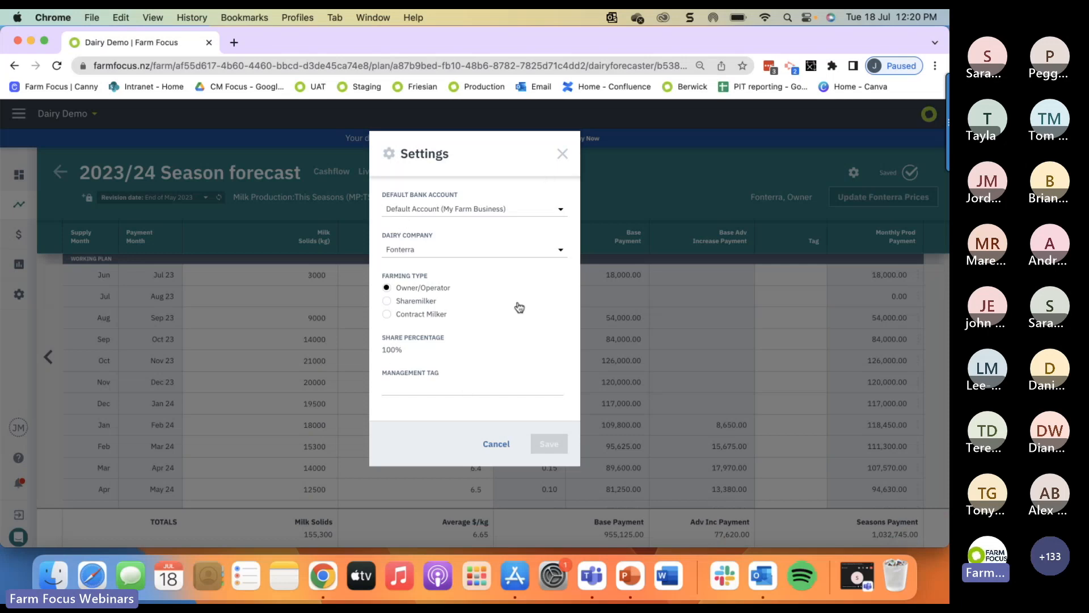
left_click(562, 252)
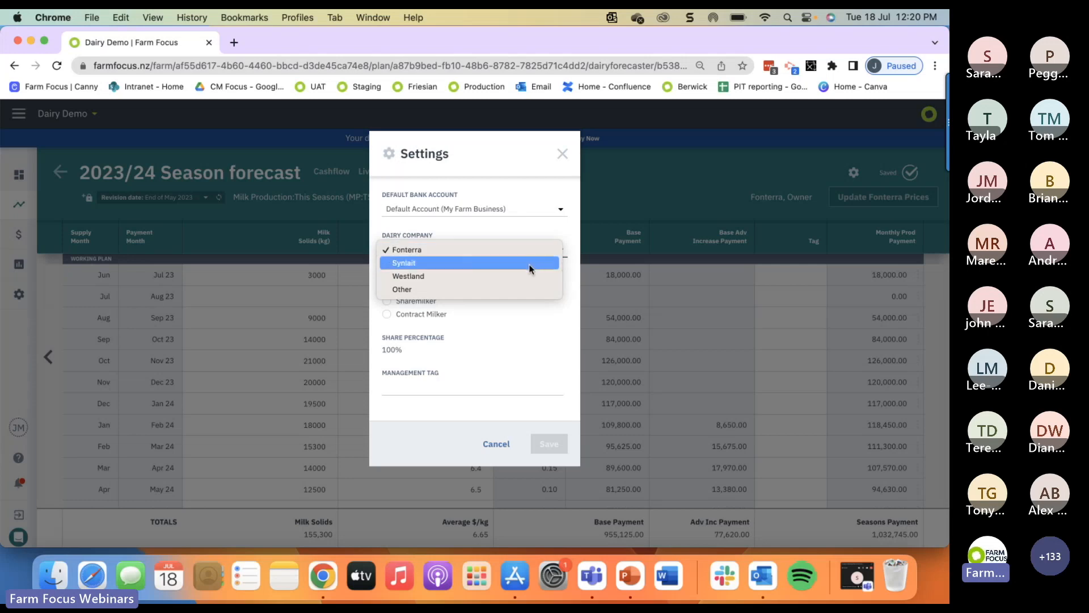
left_click(554, 224)
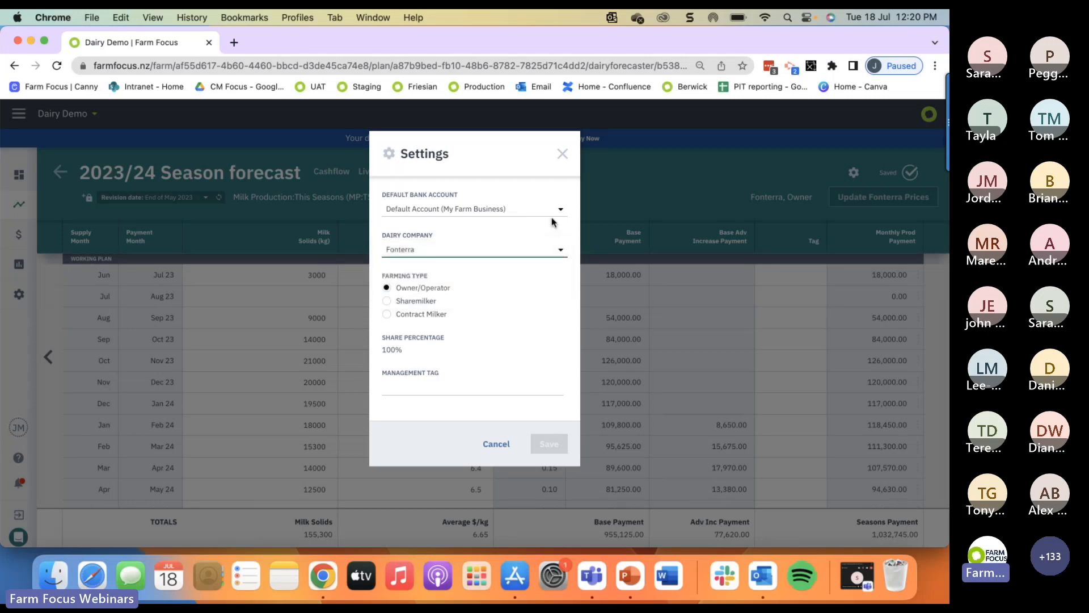
left_click(388, 301)
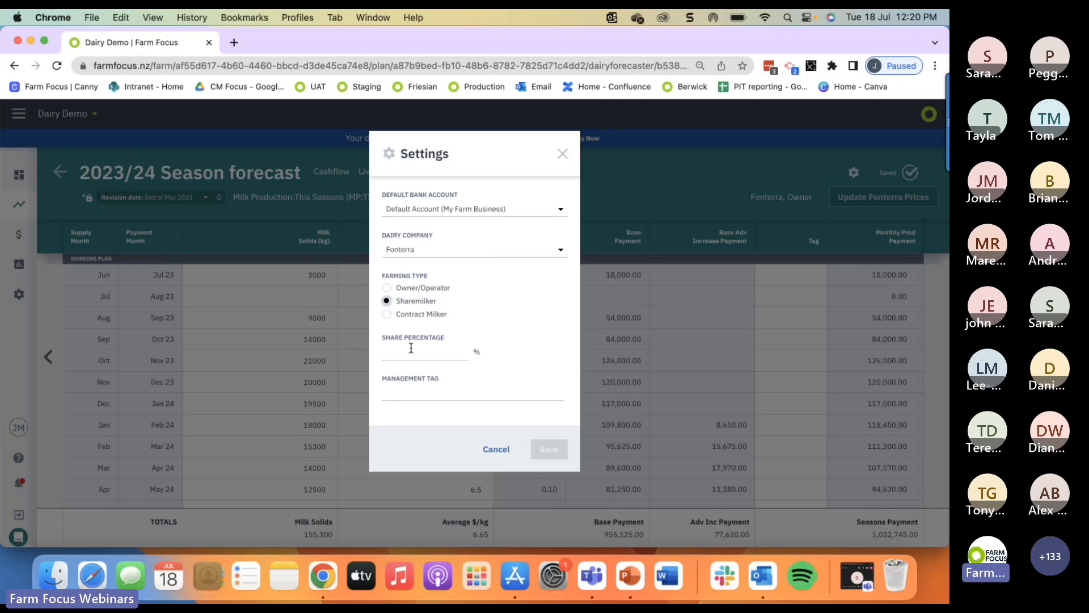
left_click(387, 288)
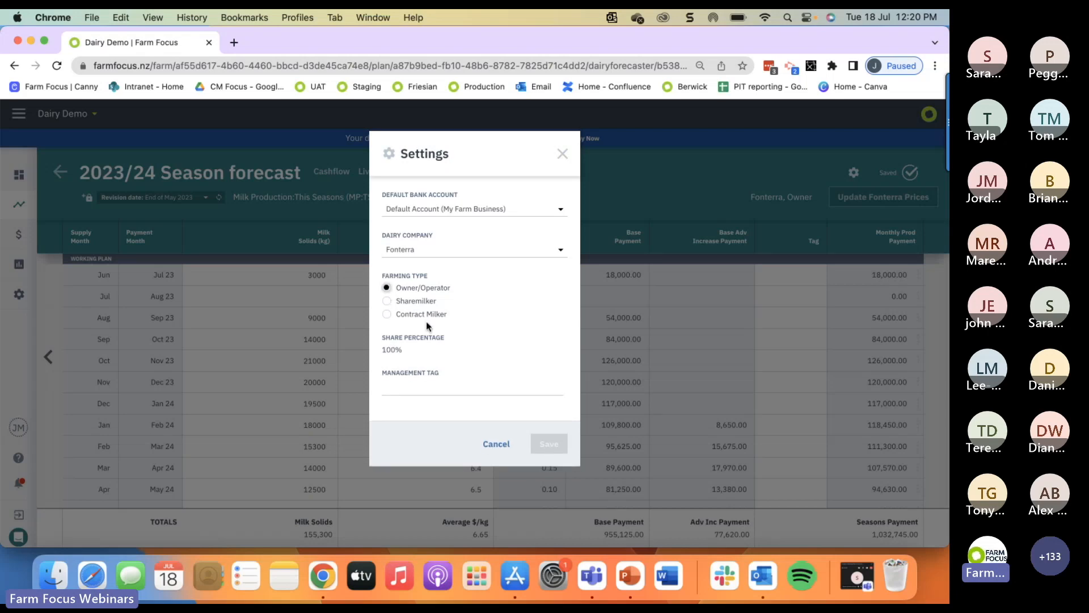
left_click(562, 152)
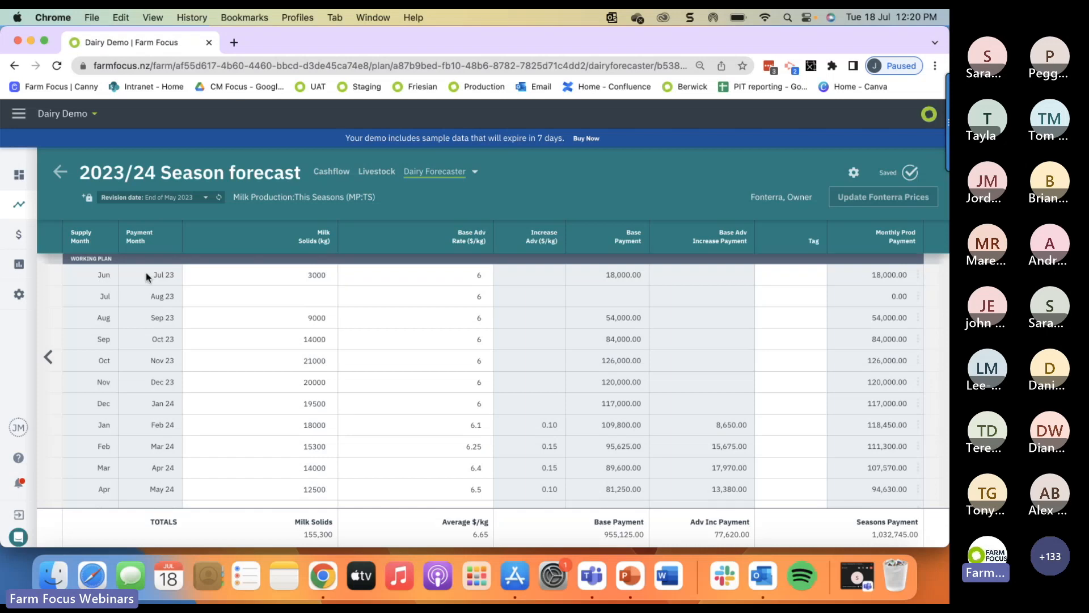
Set the June milk solids in the 2023/24 season forecast to 3500 kg and return to the plan's cashflow.
left_click(299, 279)
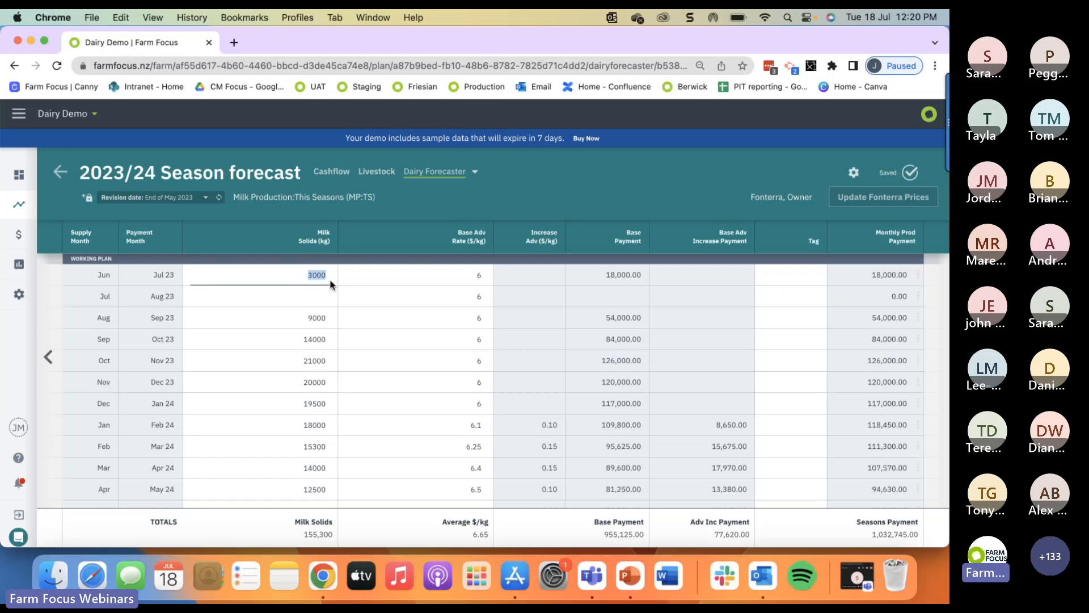
type("3500")
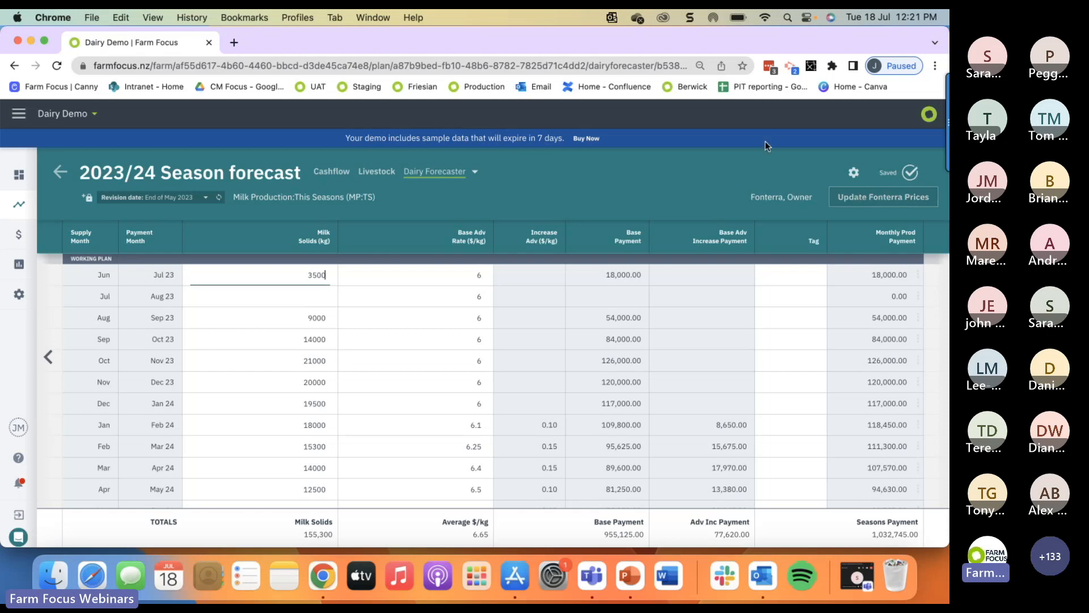
left_click(339, 176)
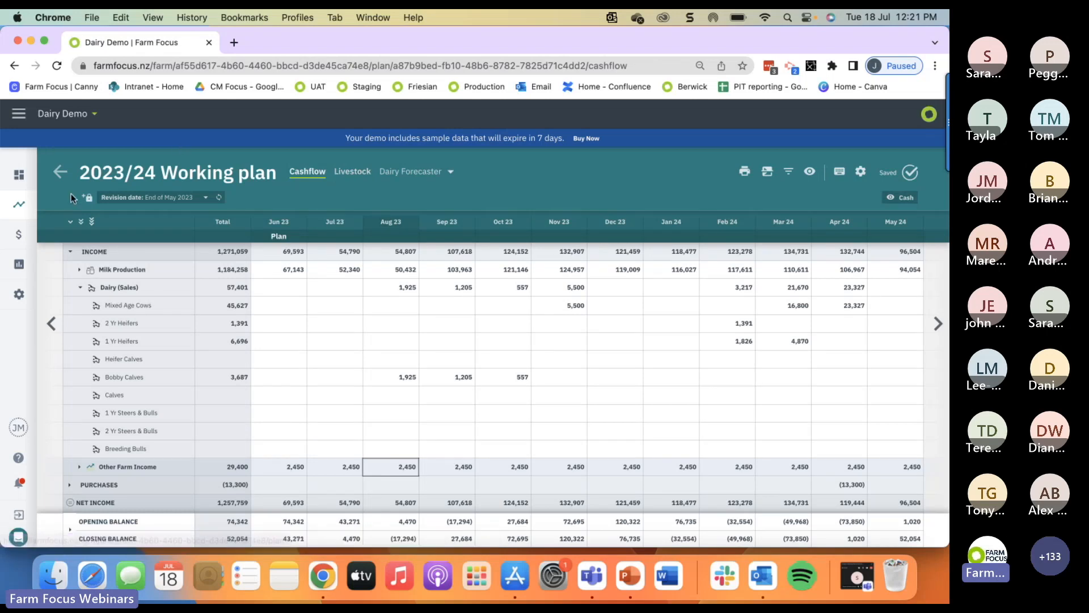
Collapse the cashflow categories, expand Farm Expenditure and move on to the 2024/25 Working plan.
left_click(71, 223)
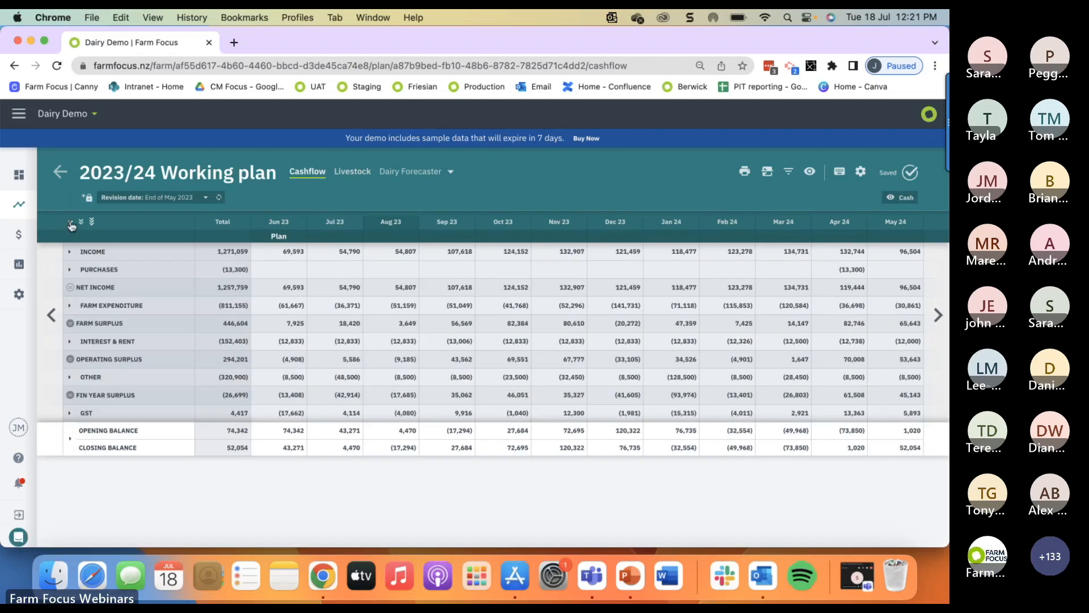
left_click(70, 306)
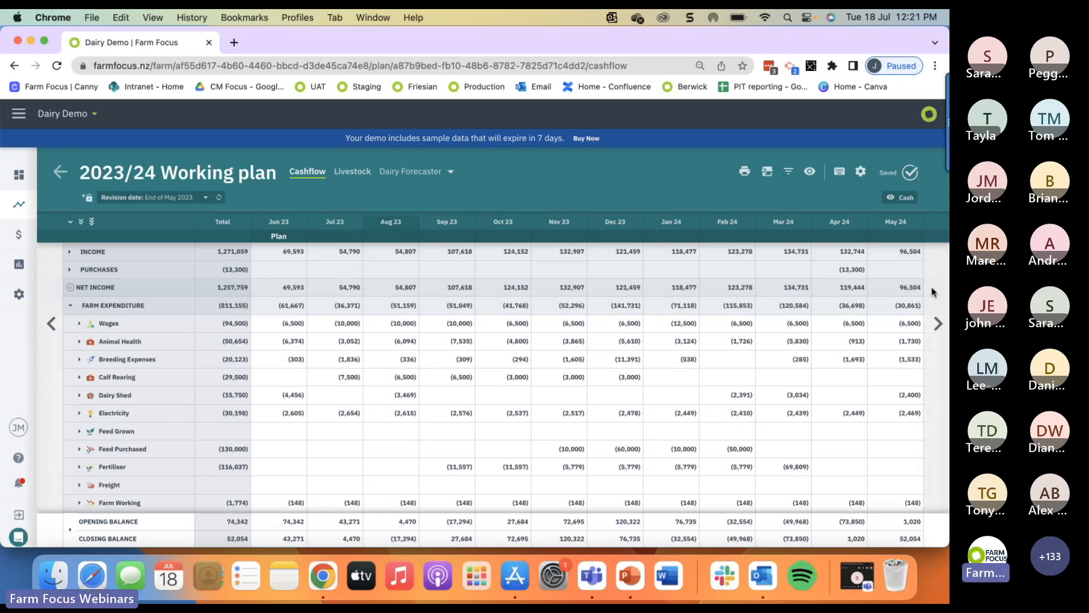
left_click(938, 323)
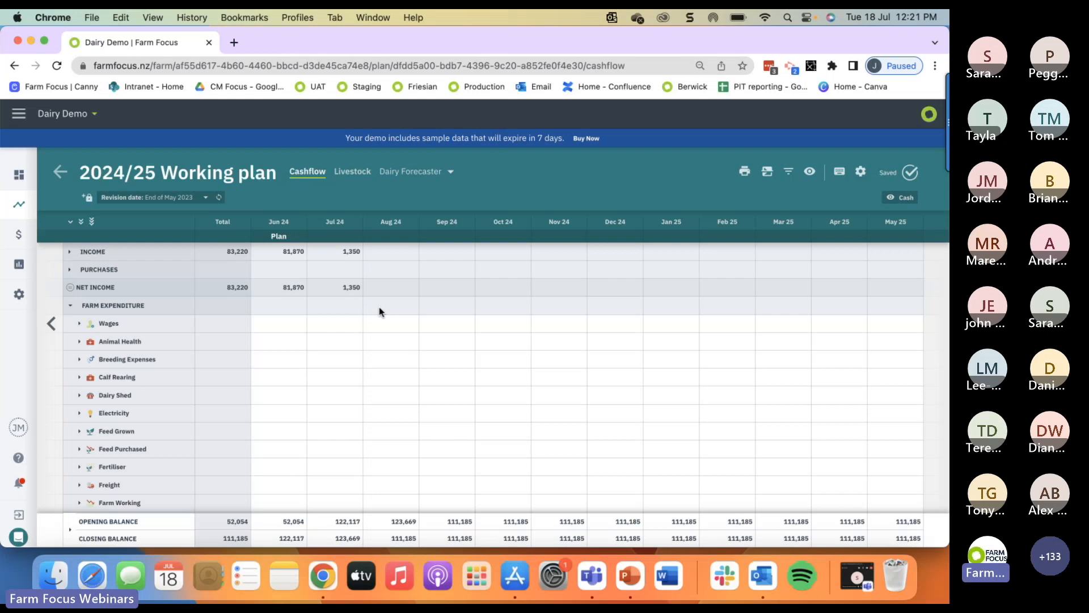
Compare the 2024/25 cashflow on line two with the 2022/23 actuals.
left_click(769, 175)
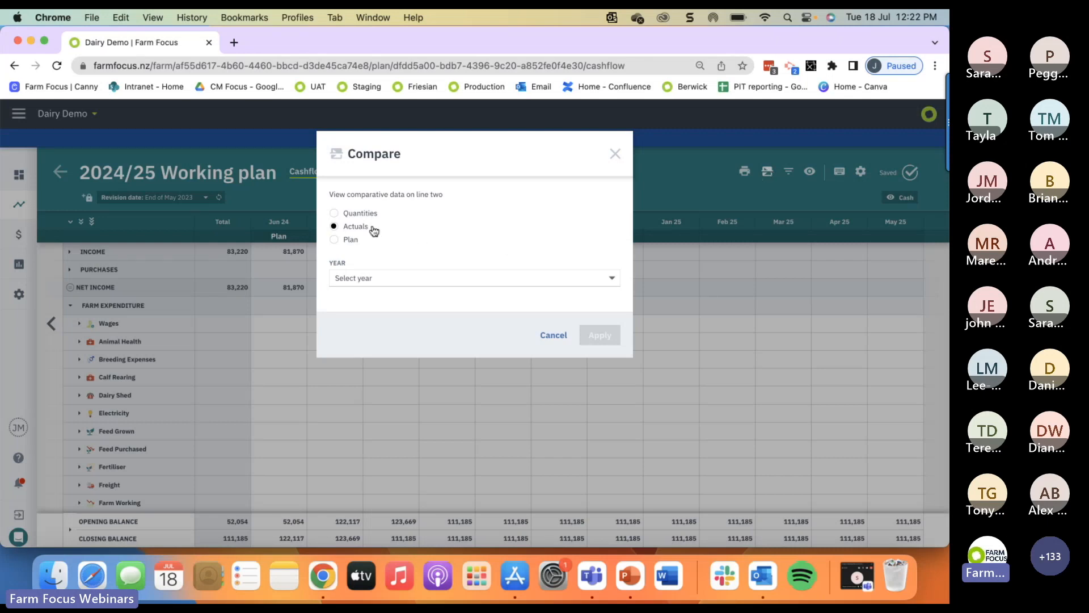
left_click(334, 240)
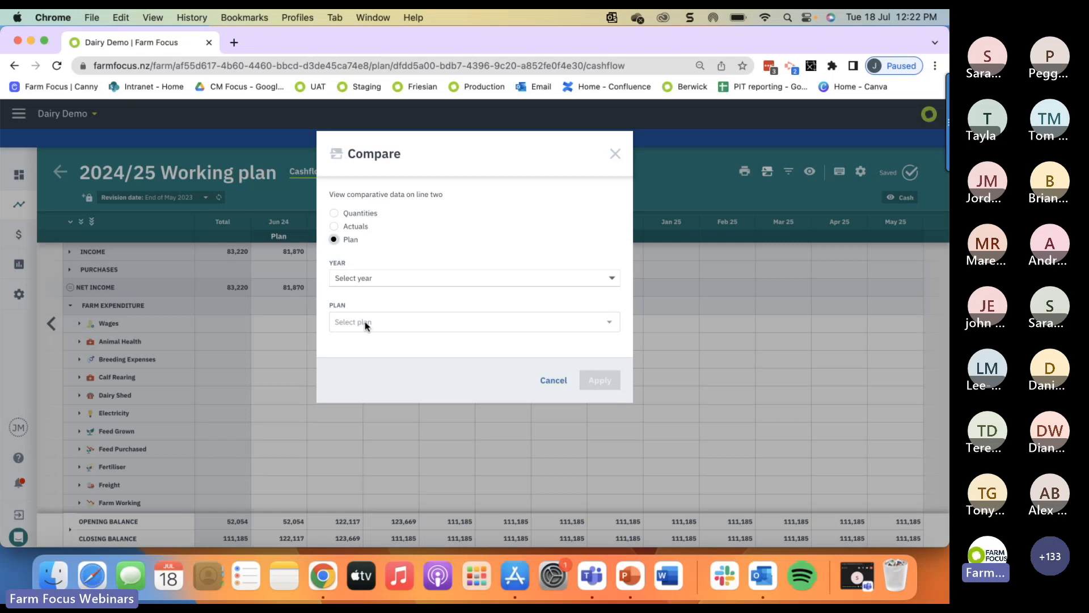
left_click(335, 227)
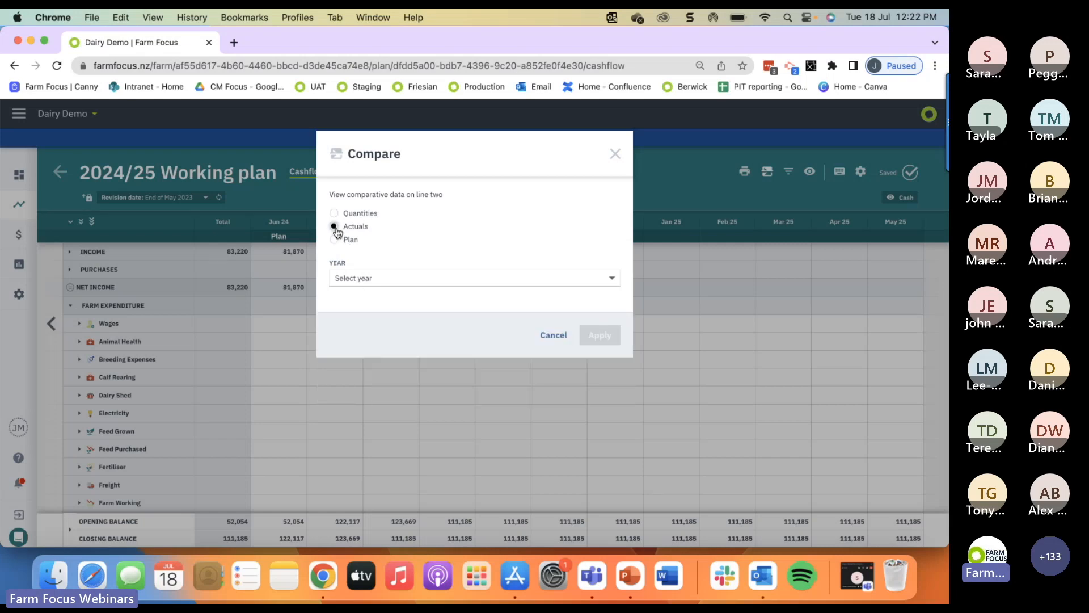
left_click(612, 282)
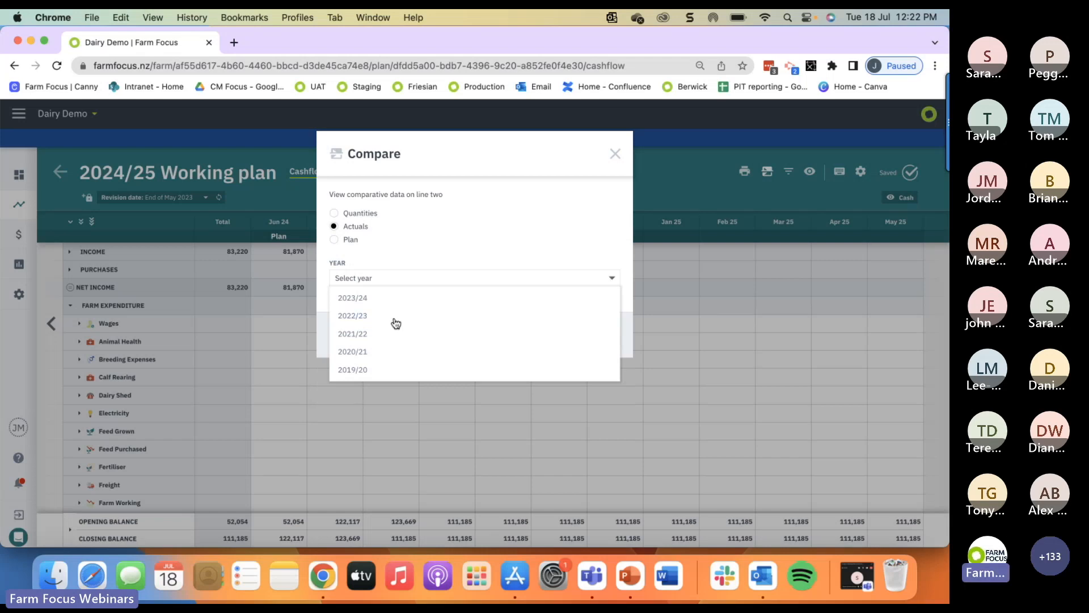
left_click(372, 316)
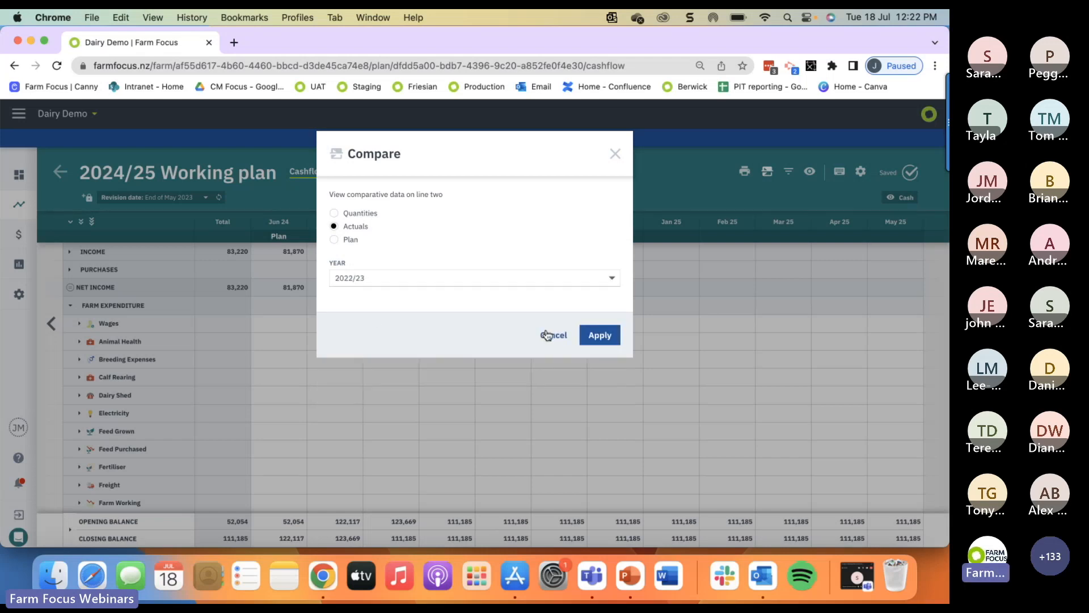
left_click(593, 338)
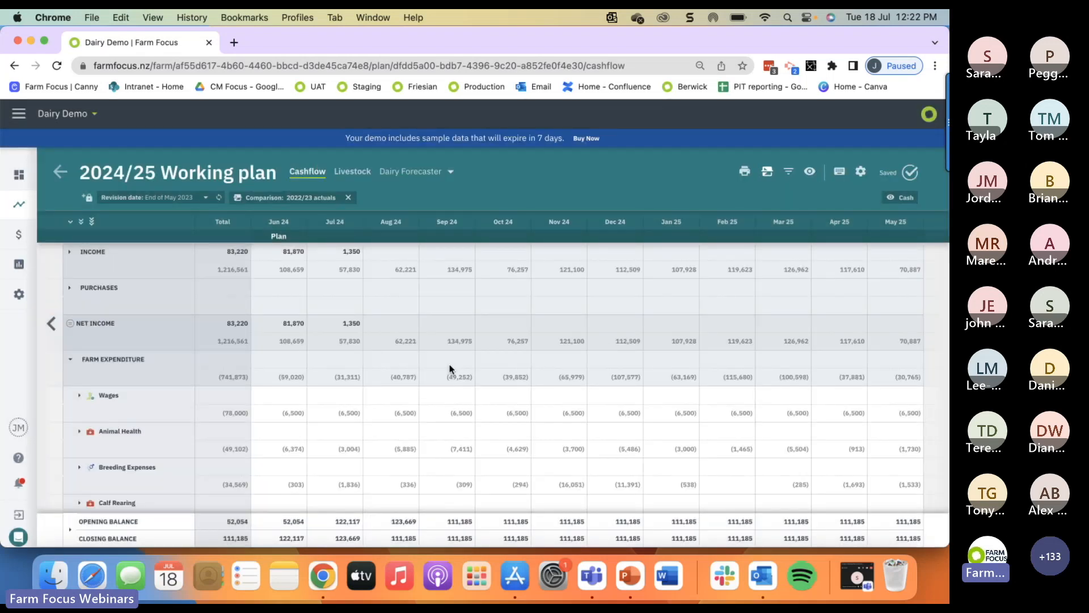
Expand Wages under Farm Expenditure and enter -90000 for Permanent wages in Jun 24.
scroll(449, 364, "down", 3)
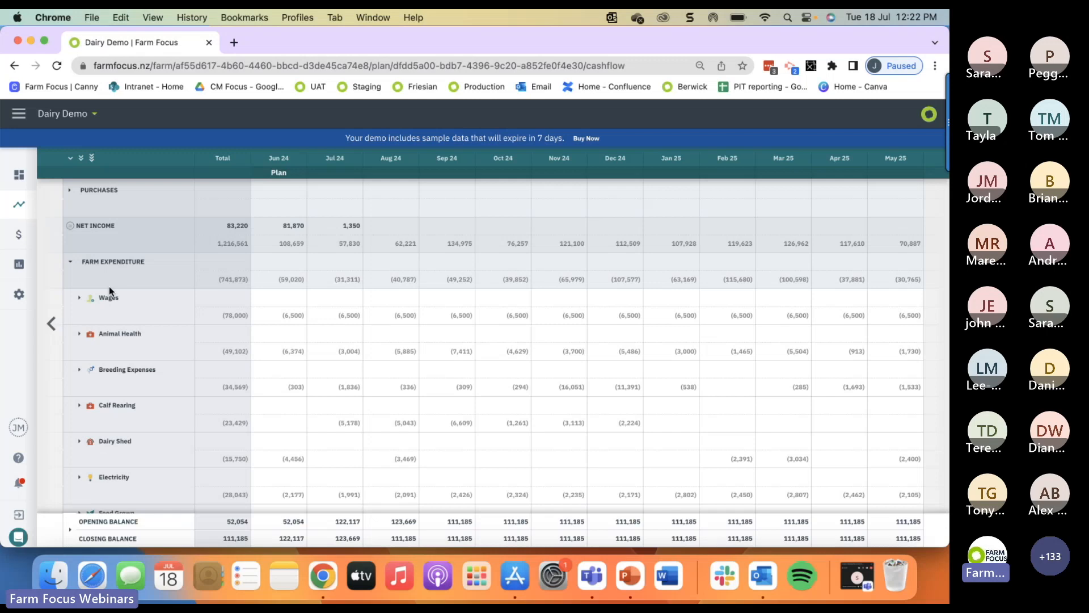
scroll(109, 290, "down", 1)
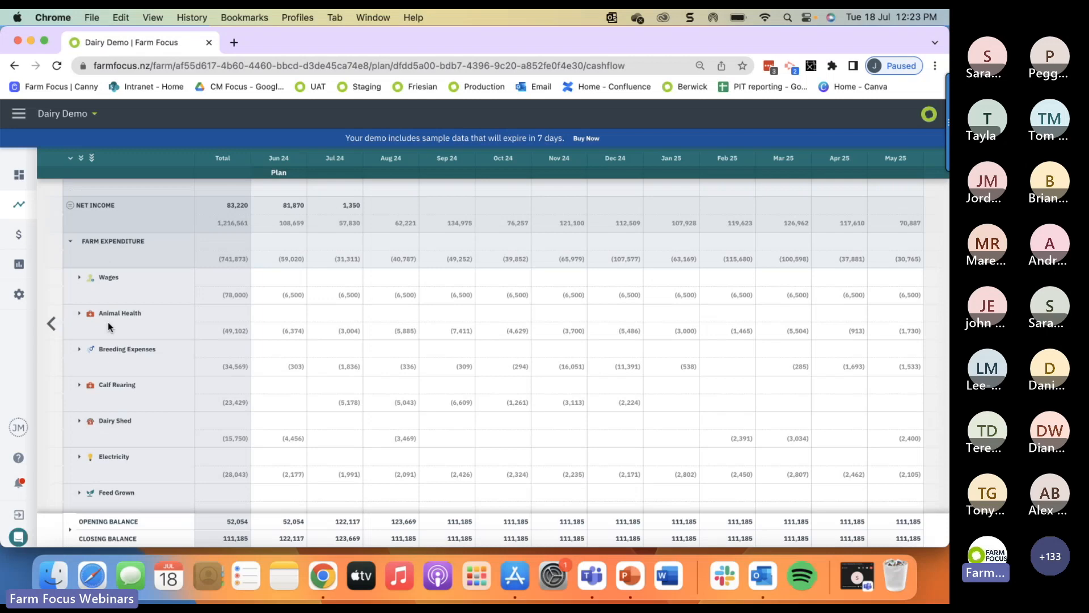
left_click(80, 278)
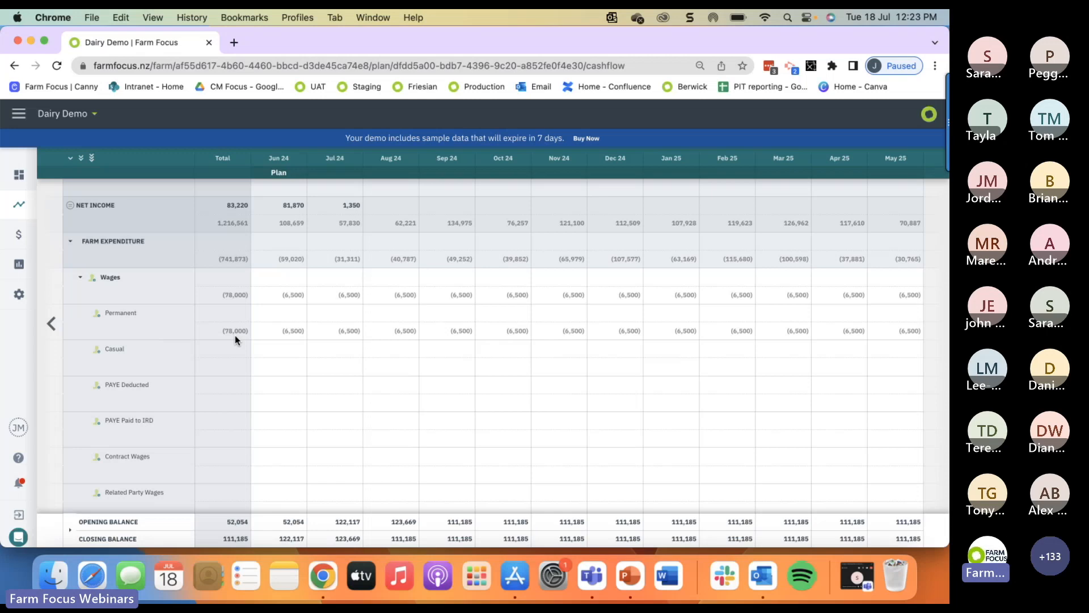
left_click(276, 318)
type("-90000")
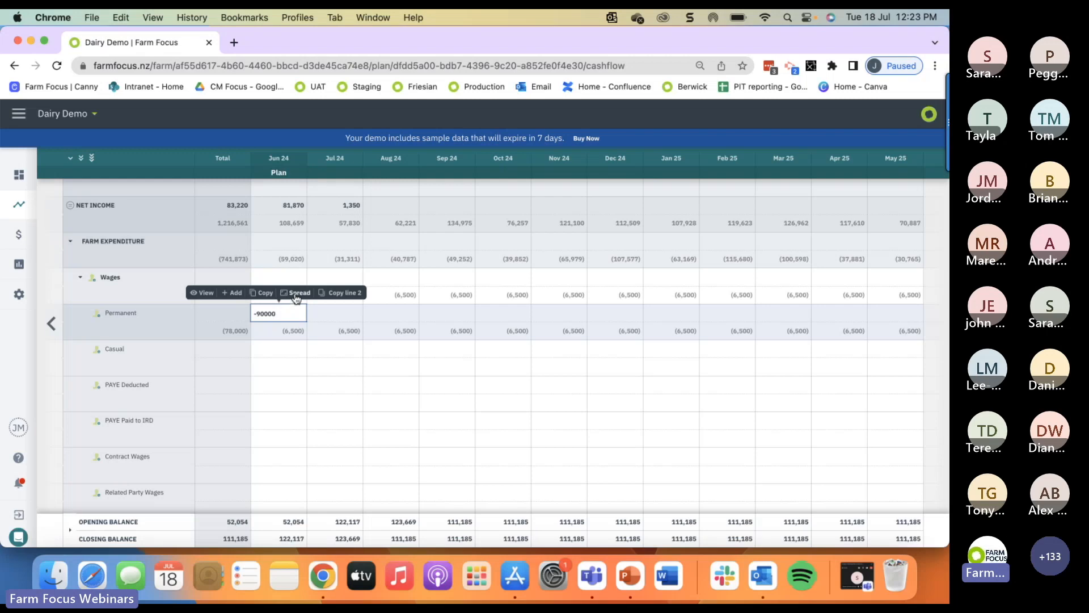
Spread the Permanent wages amount over 12 months, overwriting any existing items.
left_click(295, 294)
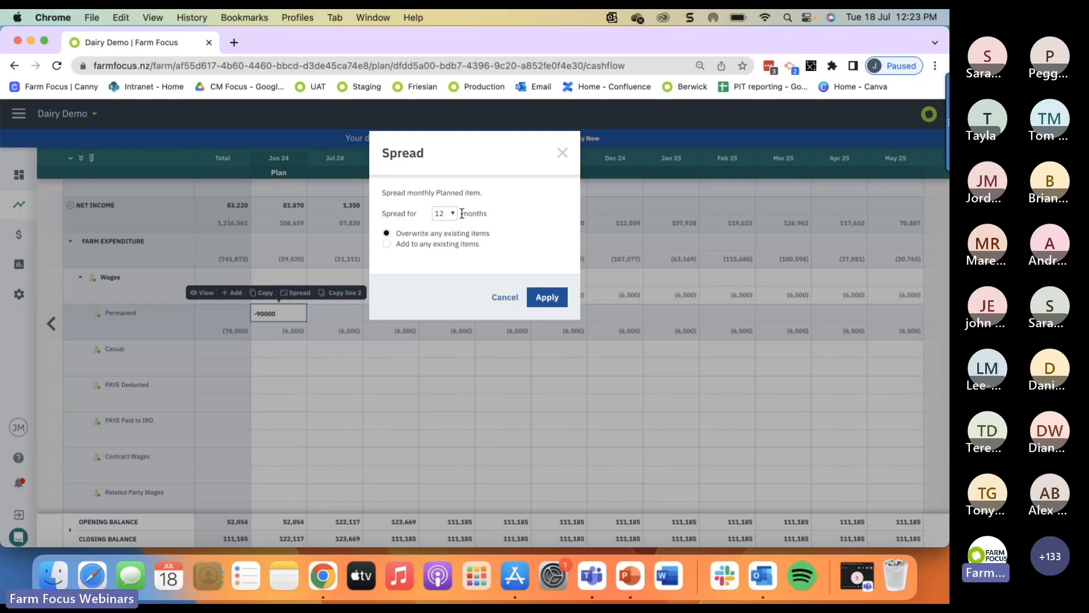
left_click(388, 244)
left_click(388, 233)
left_click(544, 297)
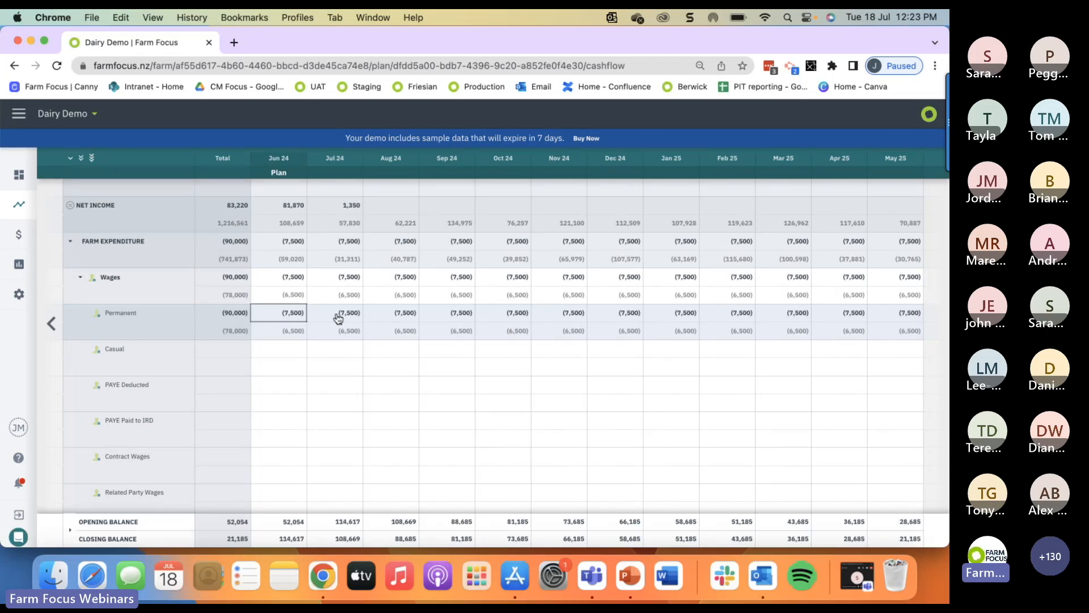
Collapse Wages, expand Animal Health and copy its whole comparison line into the plan, consolidating items with the same attributes.
left_click(82, 279)
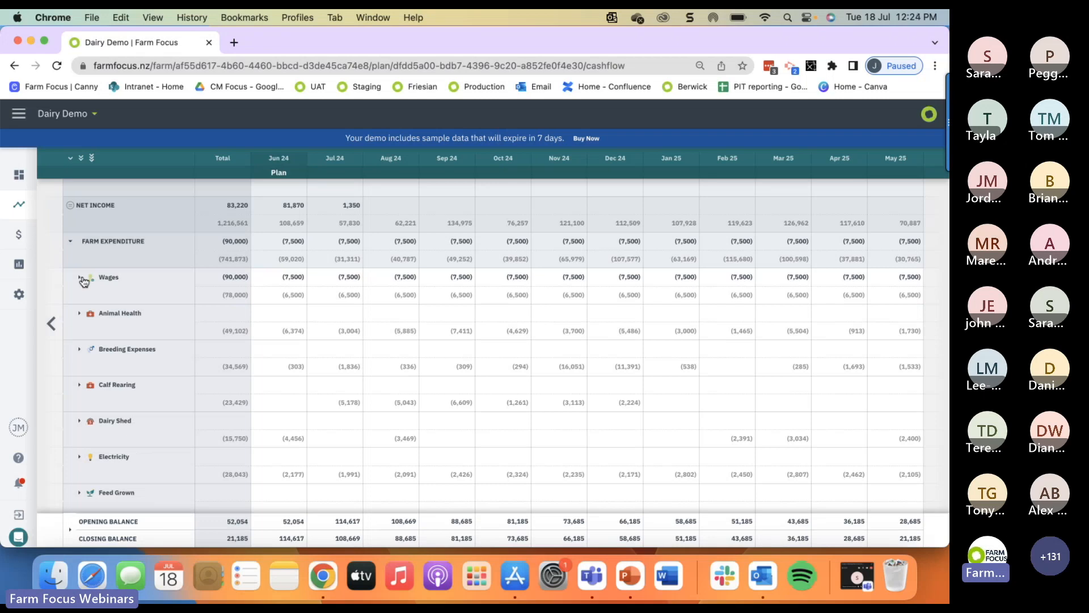
left_click(81, 314)
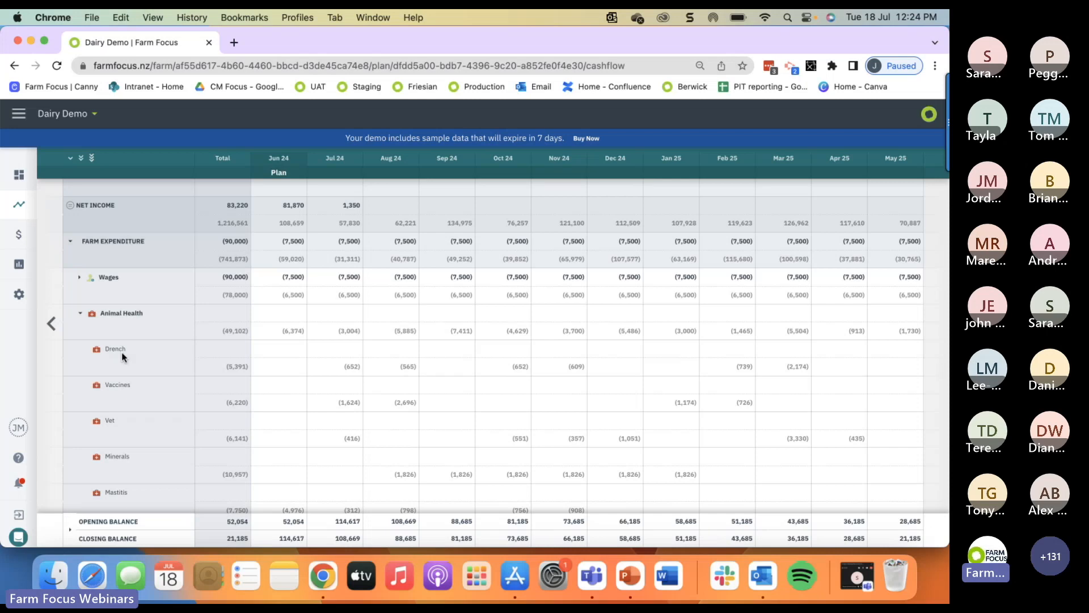
left_click(276, 319)
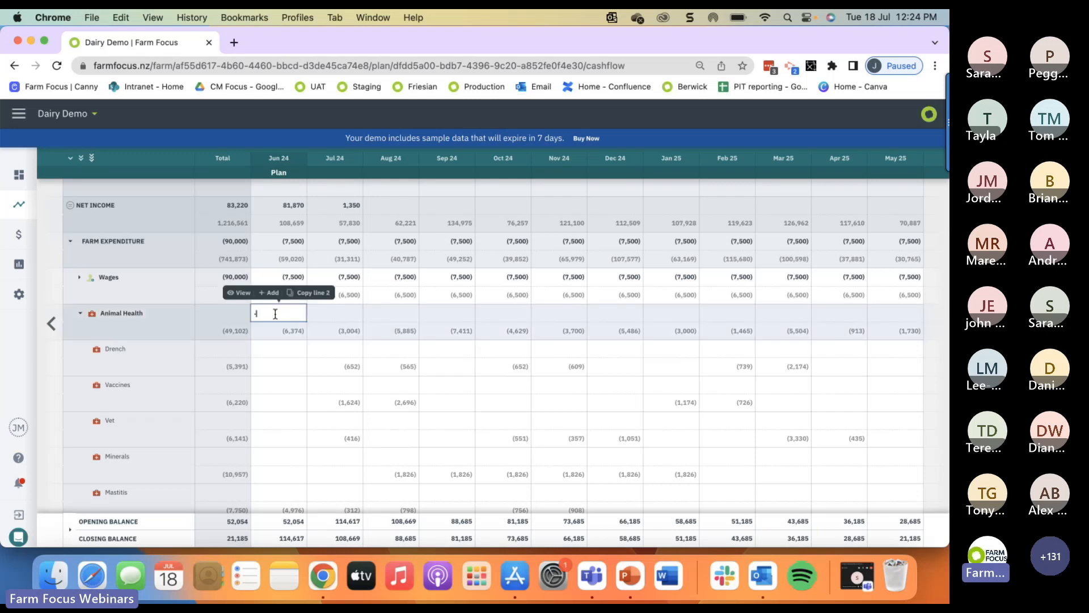
left_click(312, 293)
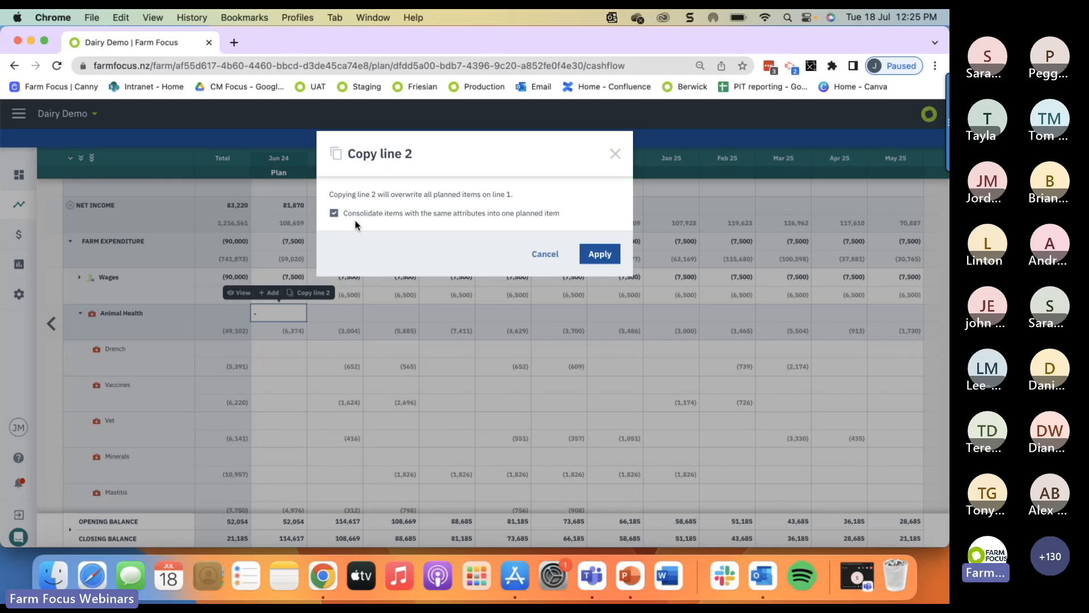
left_click(591, 256)
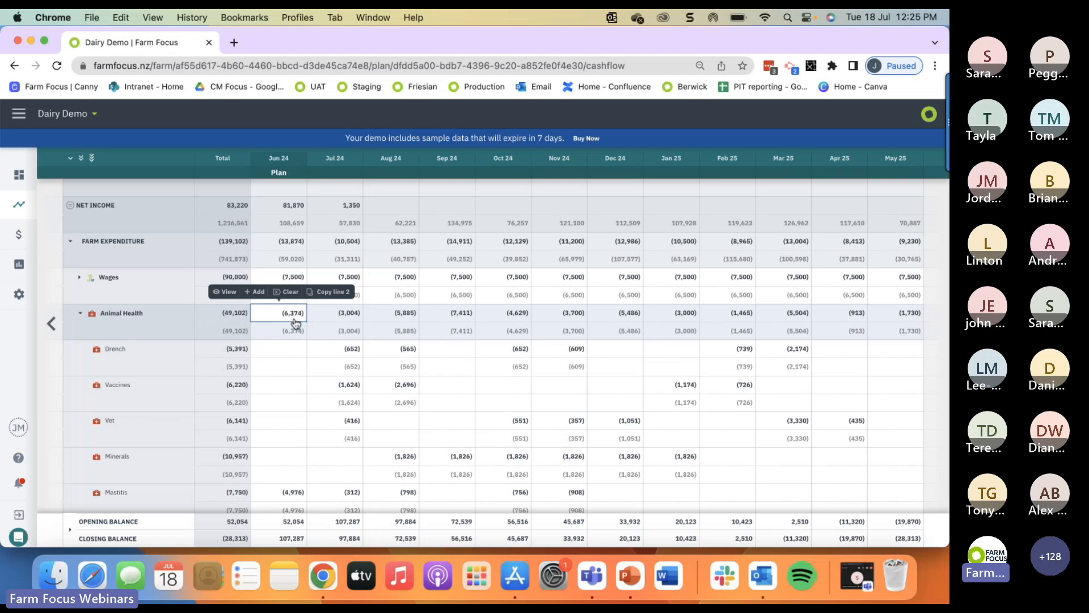
Collapse Animal Health, expand Breeding Expenses and copy the Herd Test & Records comparison line into the plan with items consolidated.
scroll(287, 359, "down", 1)
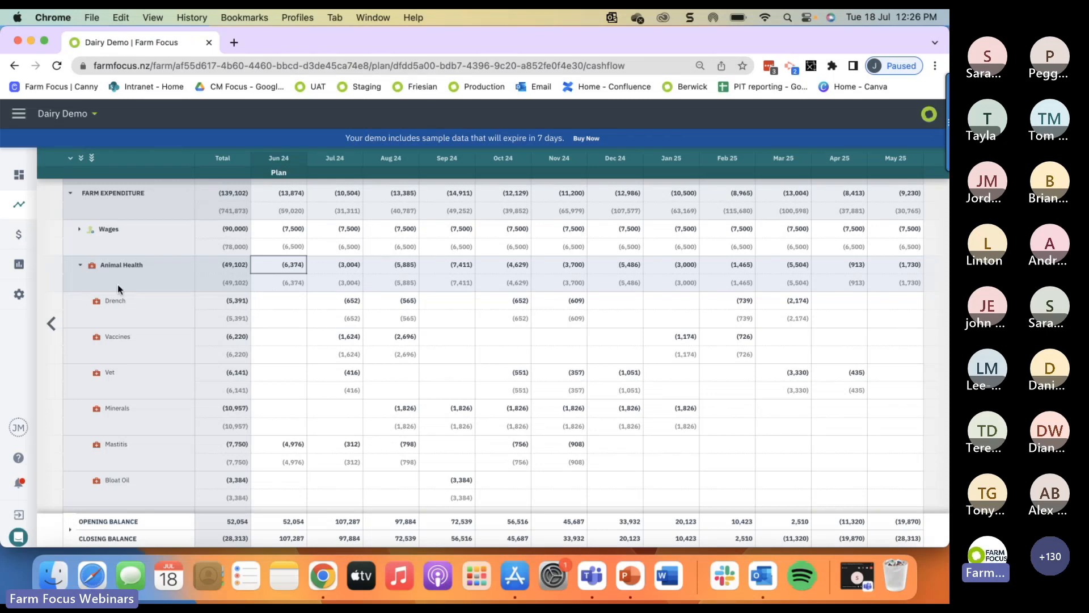
left_click(81, 265)
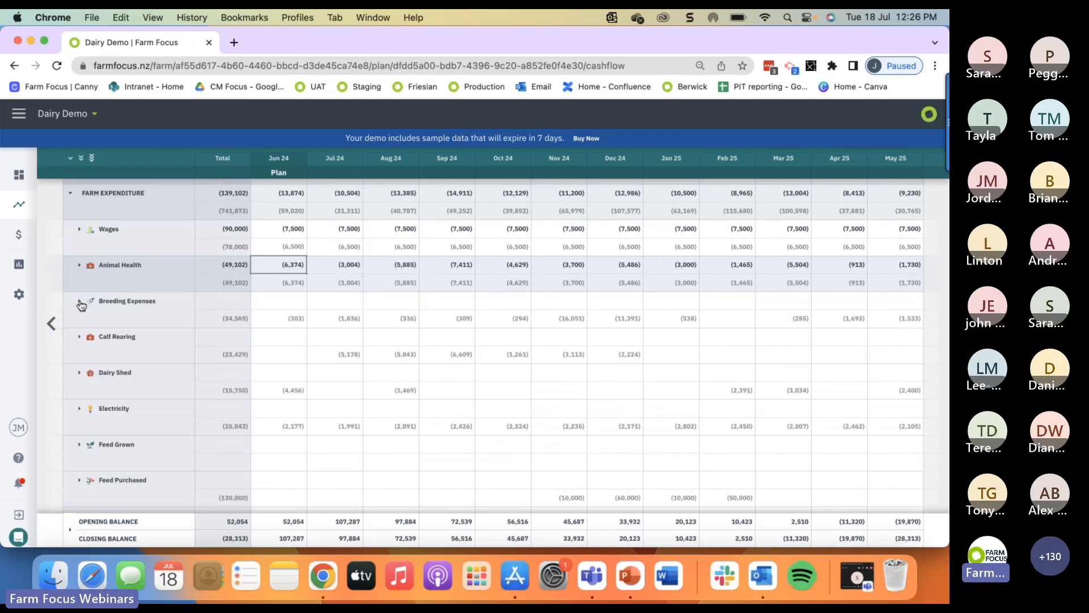
left_click(80, 301)
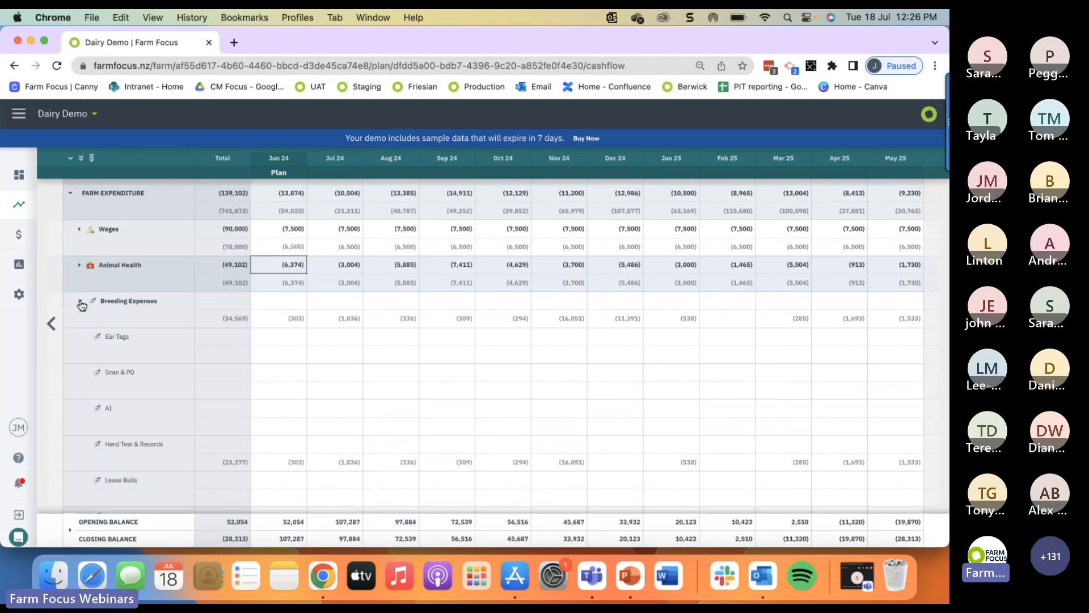
scroll(130, 357, "down", 4)
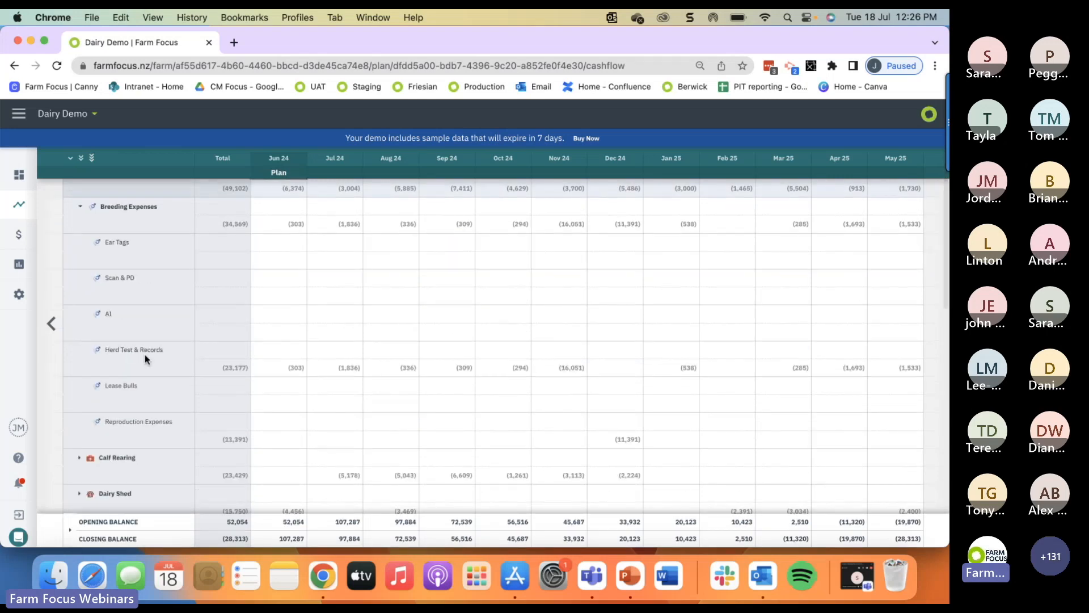
left_click(288, 350)
left_click(314, 330)
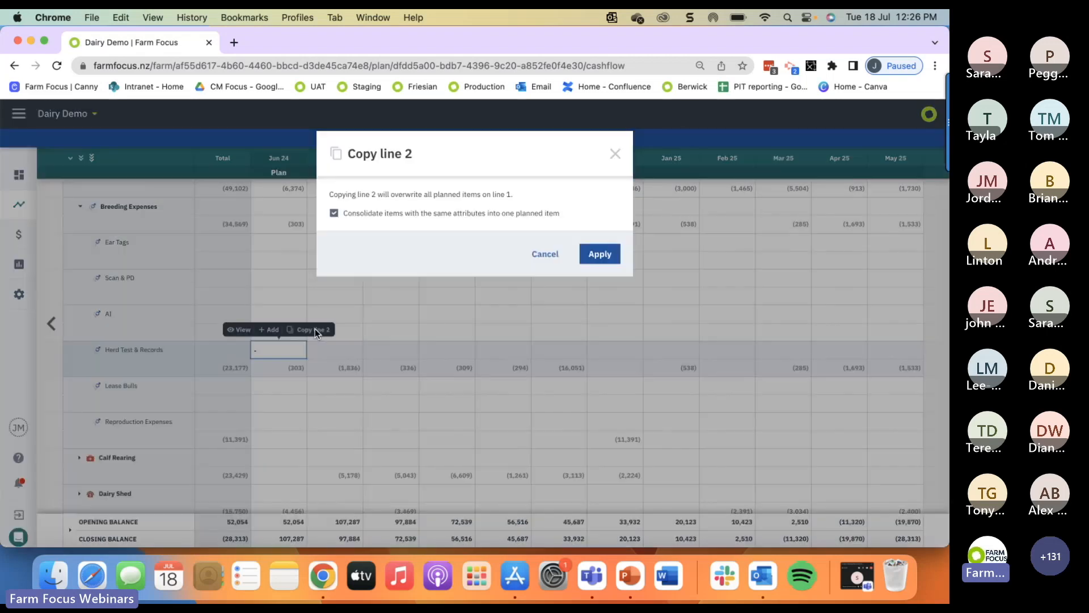
left_click(597, 253)
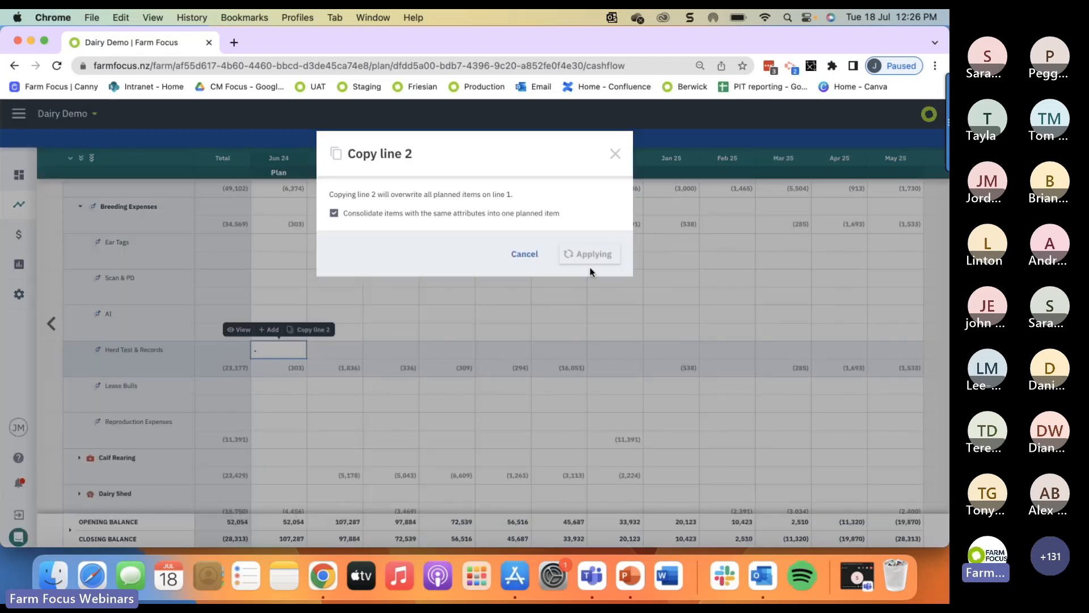
Enter -12000 for Reproduction Expenses in Nov 24 and spread it over 2 months, overwriting any existing items.
scroll(448, 389, "down", 2)
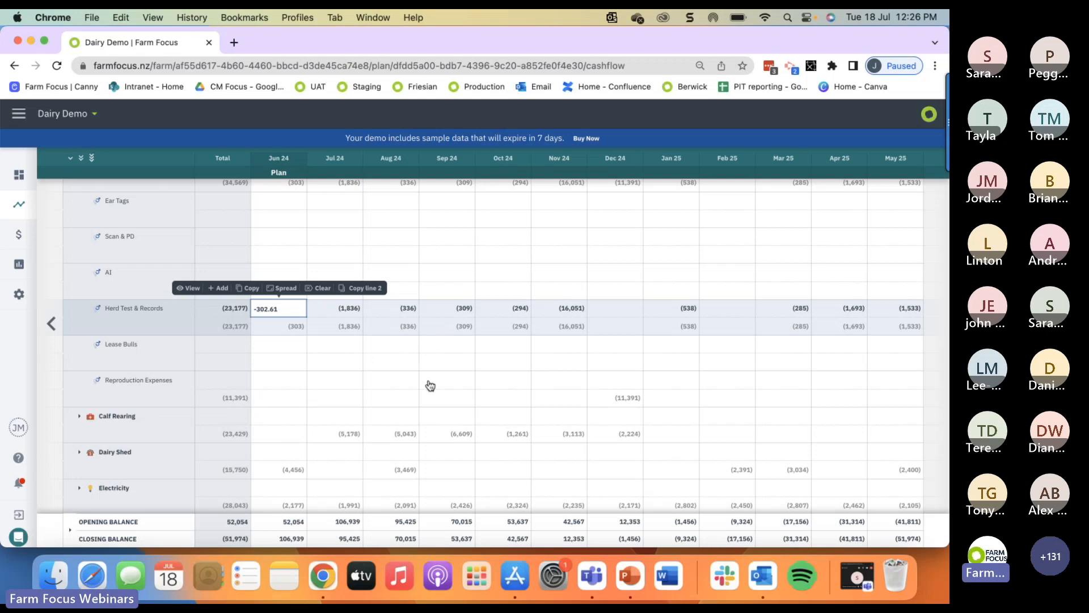
left_click(550, 386)
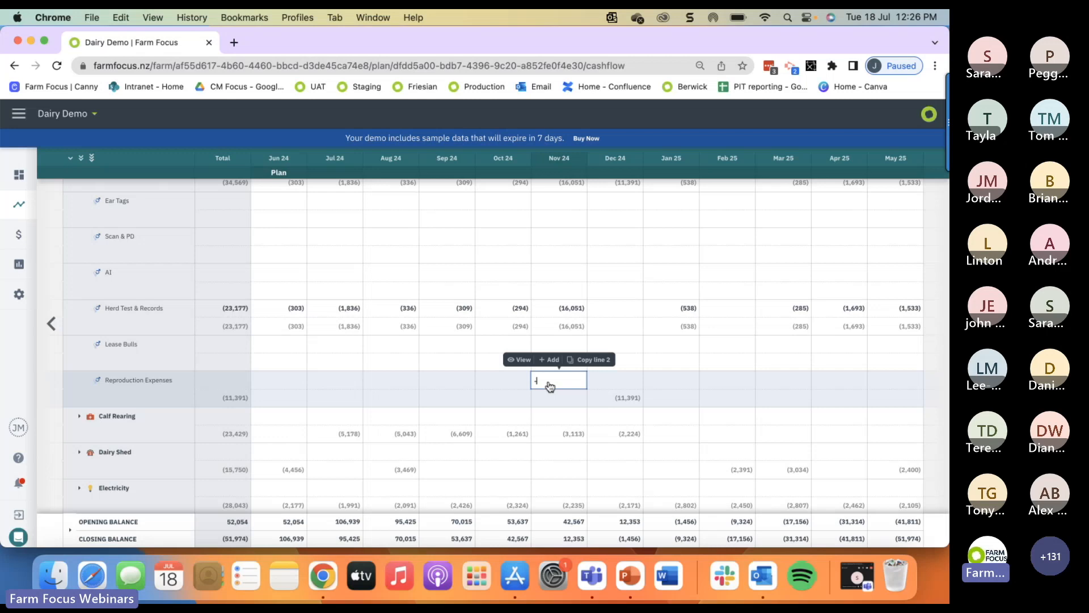
type("-120")
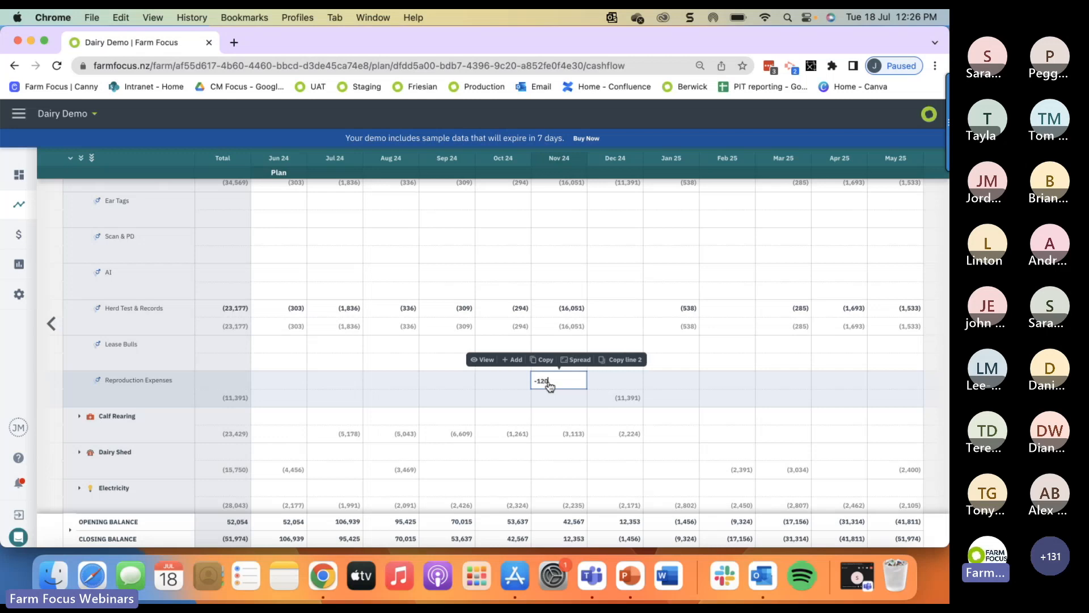
type("00")
left_click(576, 360)
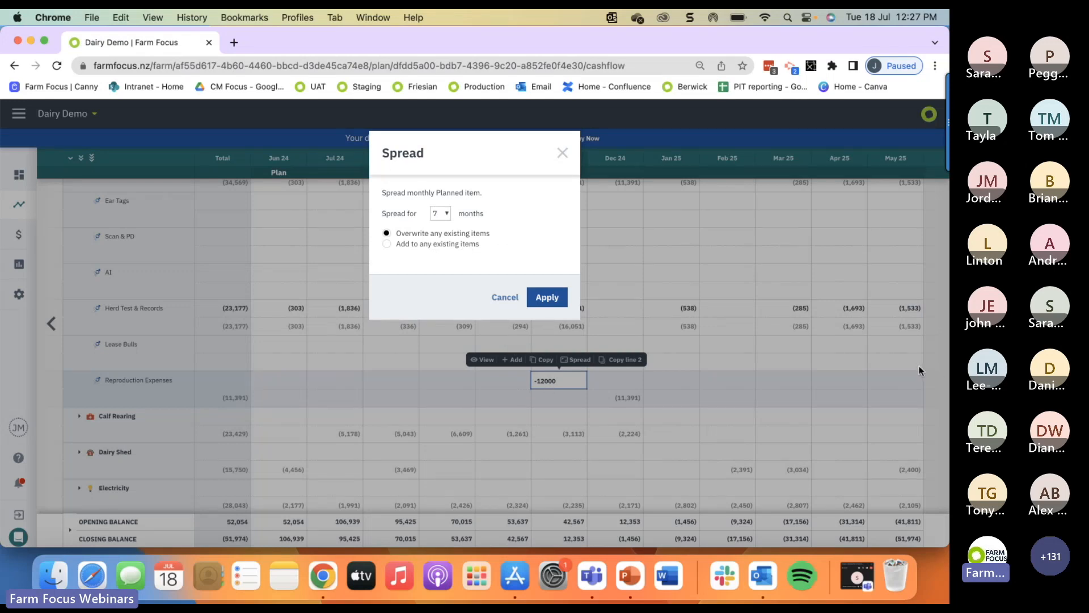
left_click(447, 215)
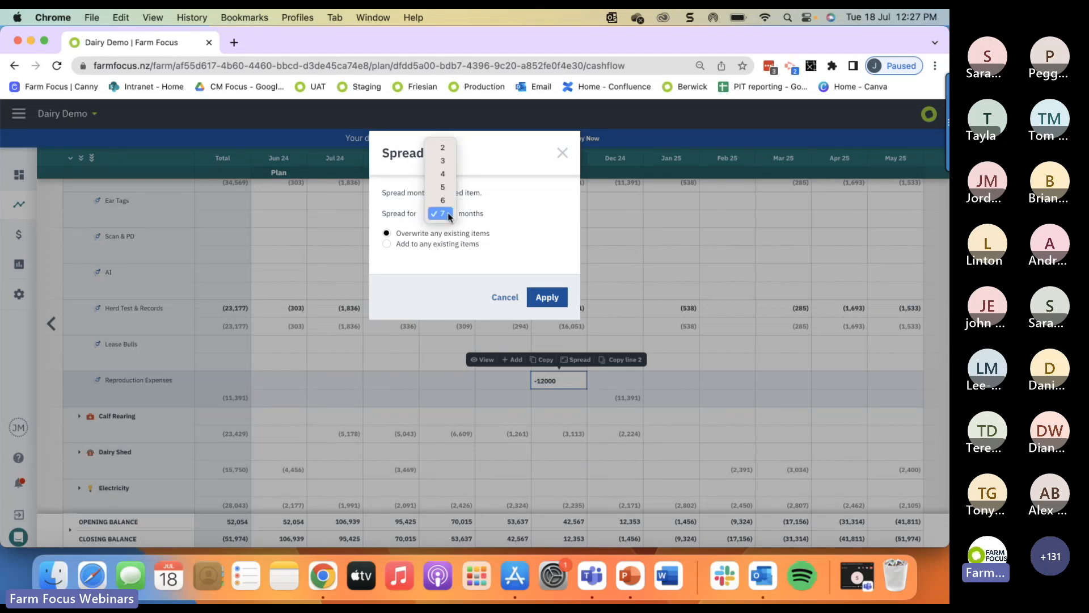
left_click(446, 147)
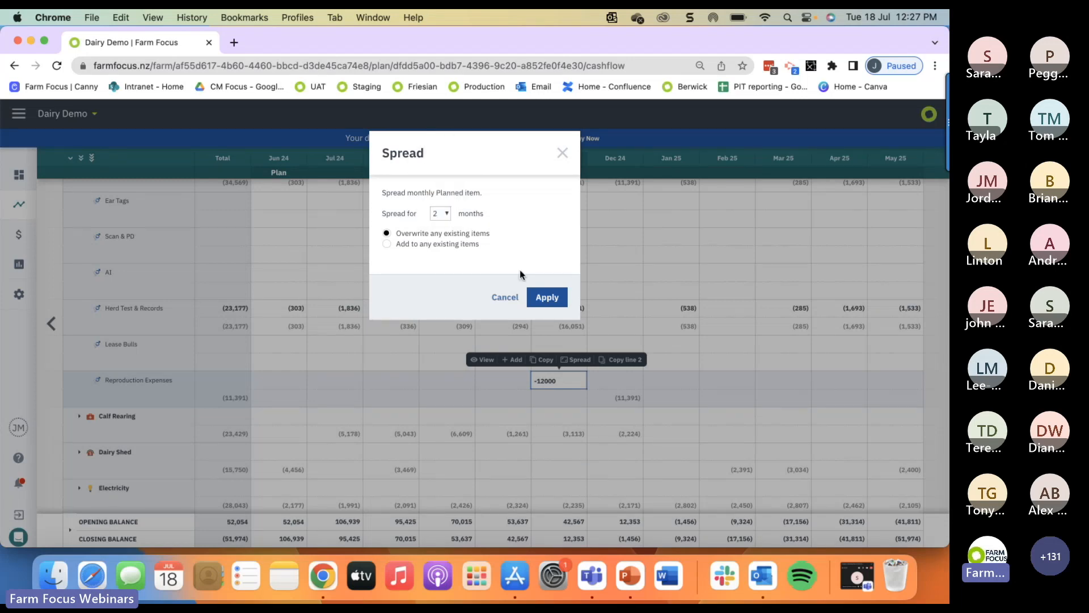
left_click(538, 298)
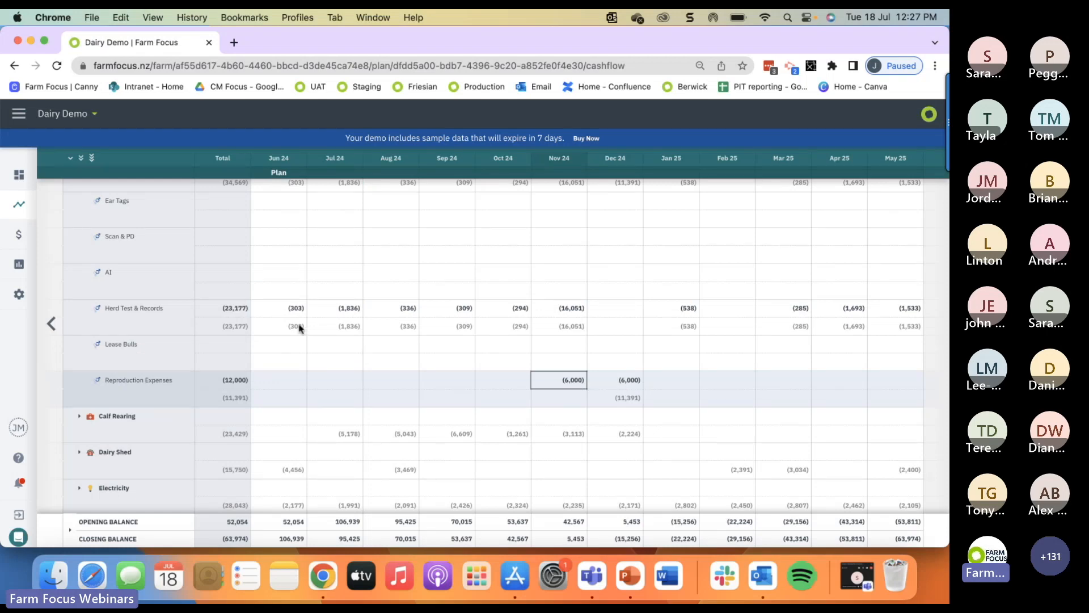
Collapse Breeding Expenses and expand the Rates Insur ACC category further down Farm Expenditure.
scroll(299, 328, "up", 2)
scroll(299, 328, "up", 1)
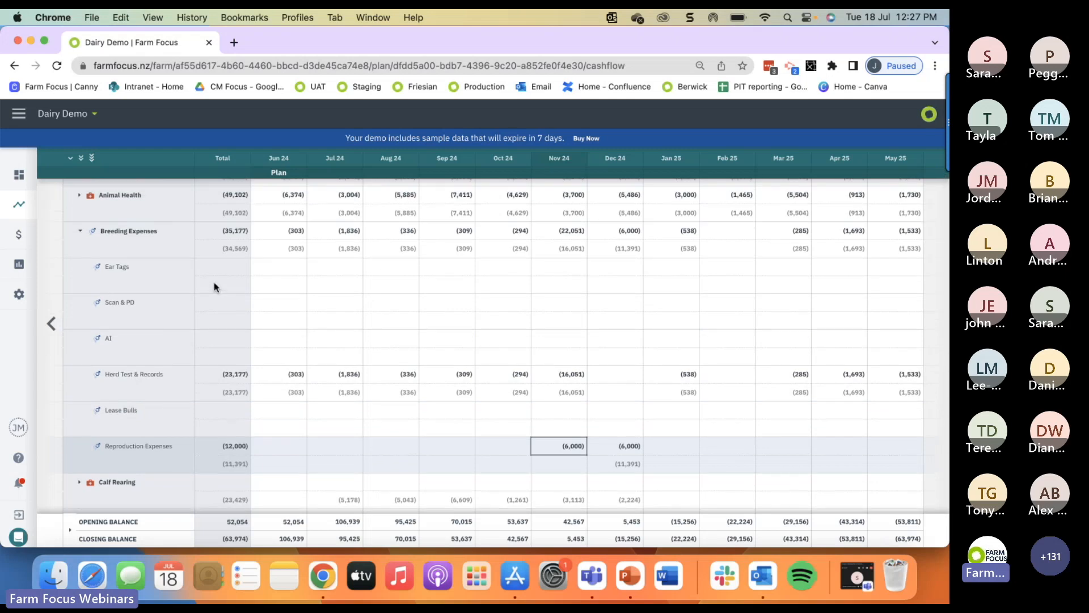
left_click(80, 232)
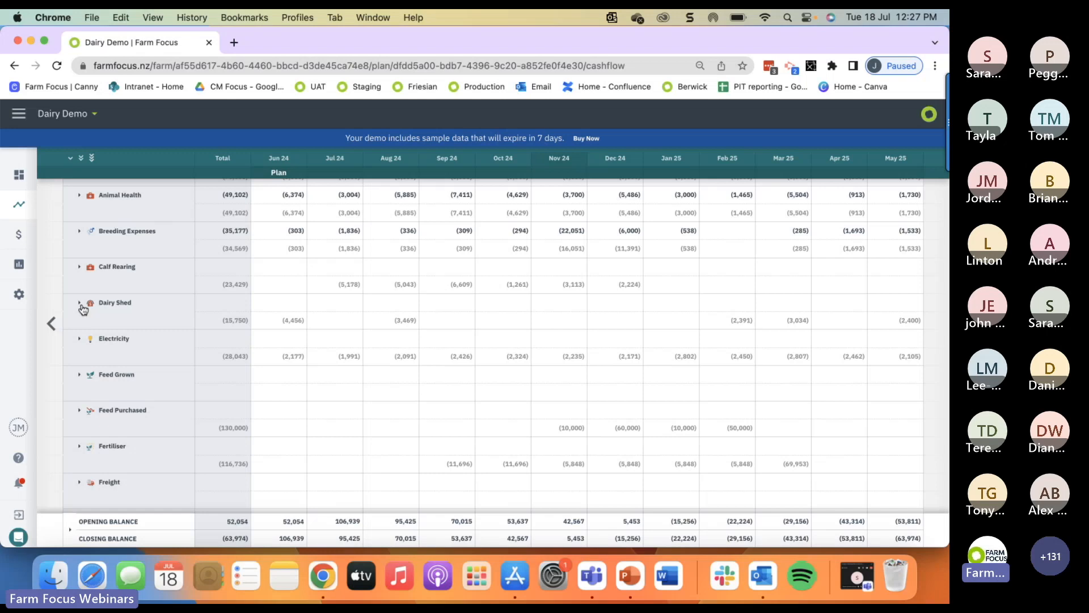
scroll(83, 308, "down", 4)
scroll(82, 308, "down", 10)
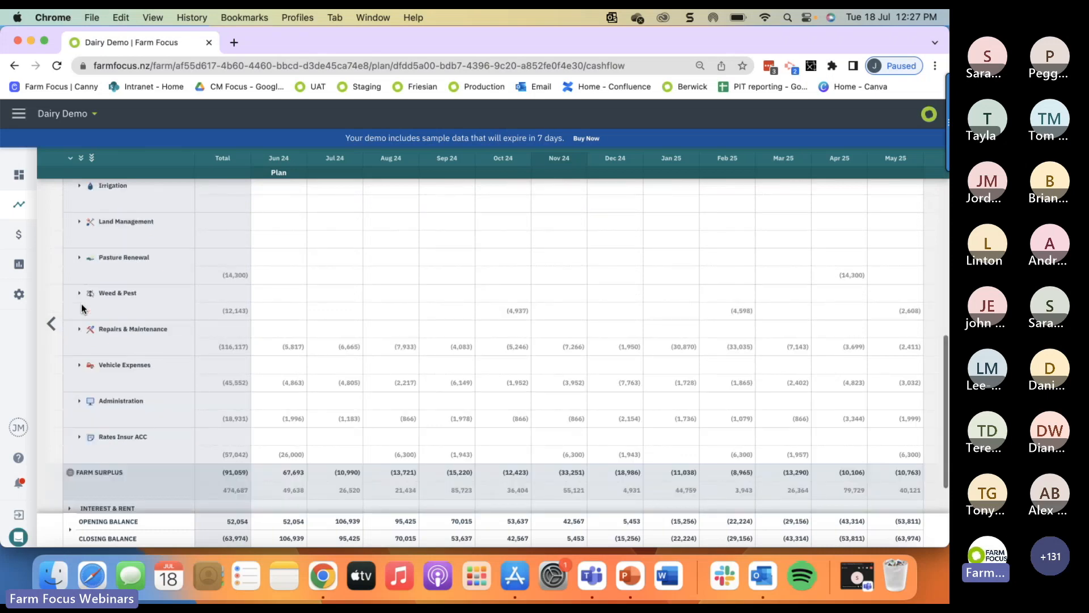
left_click(81, 438)
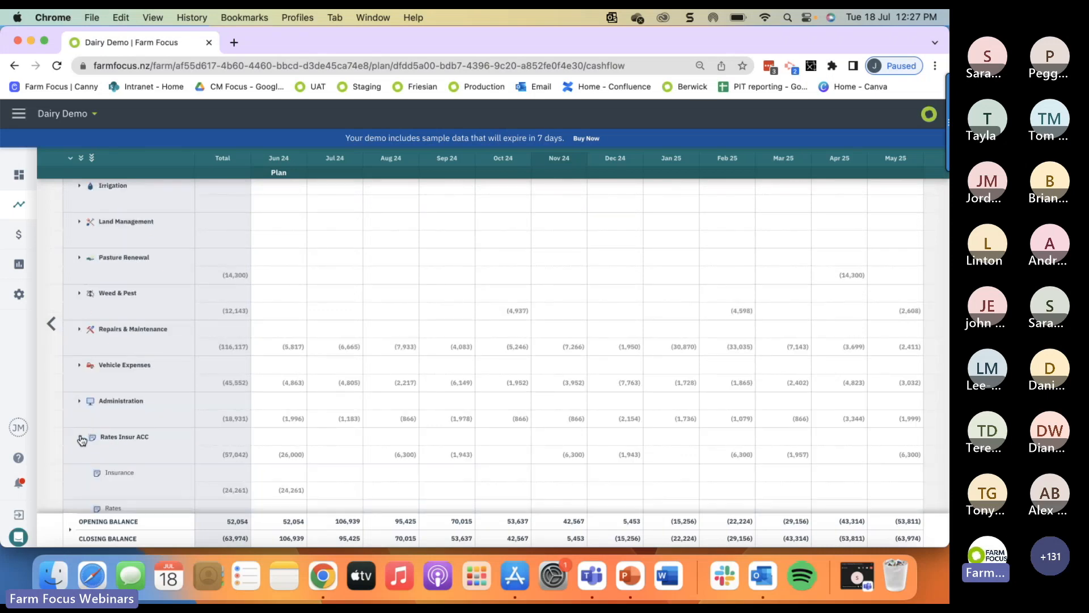
left_click(82, 439)
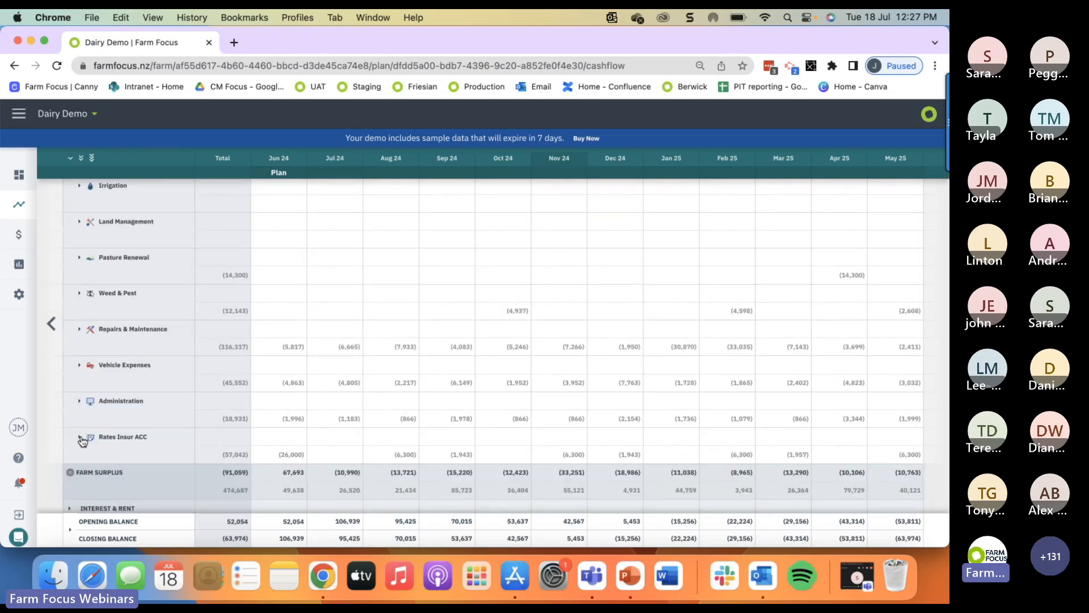
left_click(82, 438)
scroll(353, 415, "down", 4)
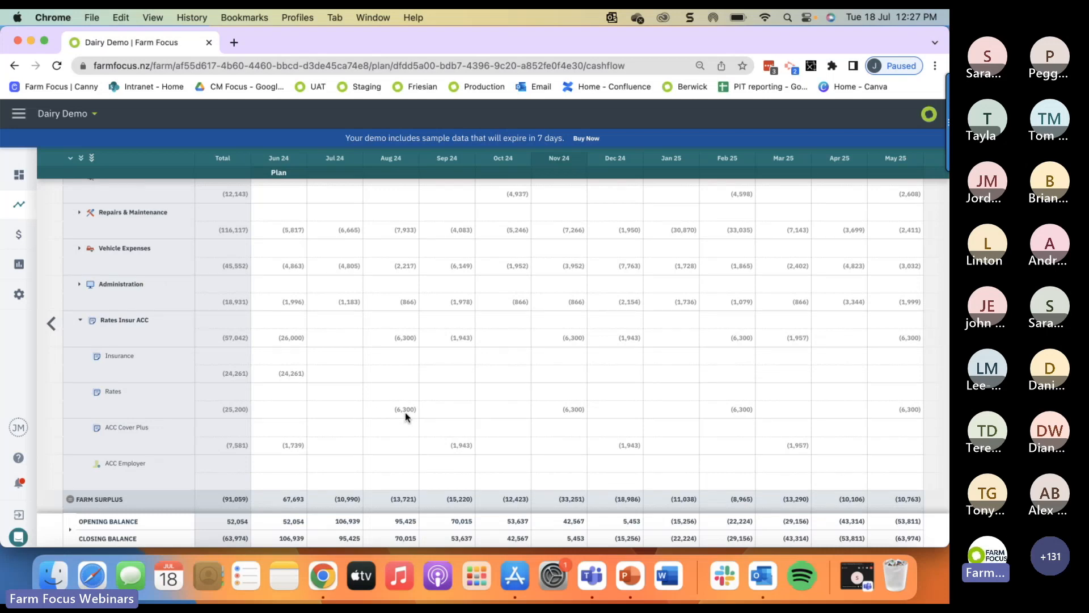
Enter -7000 for Rates in Aug 24 and copy it every 3 months, ending after 9 months and overwriting existing items.
left_click(404, 392)
type("-70")
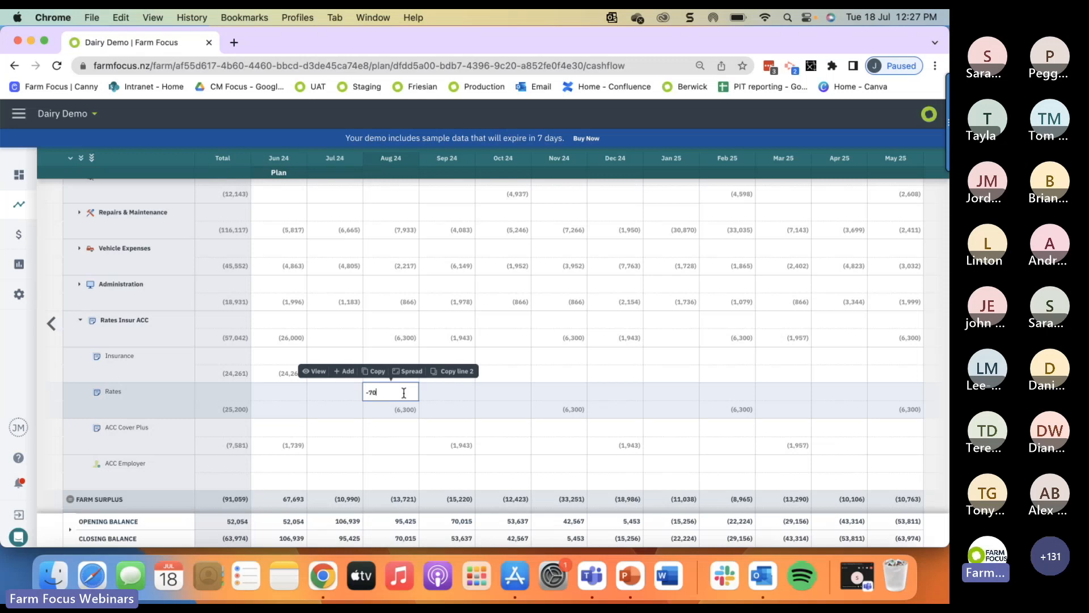
type("00")
left_click(377, 373)
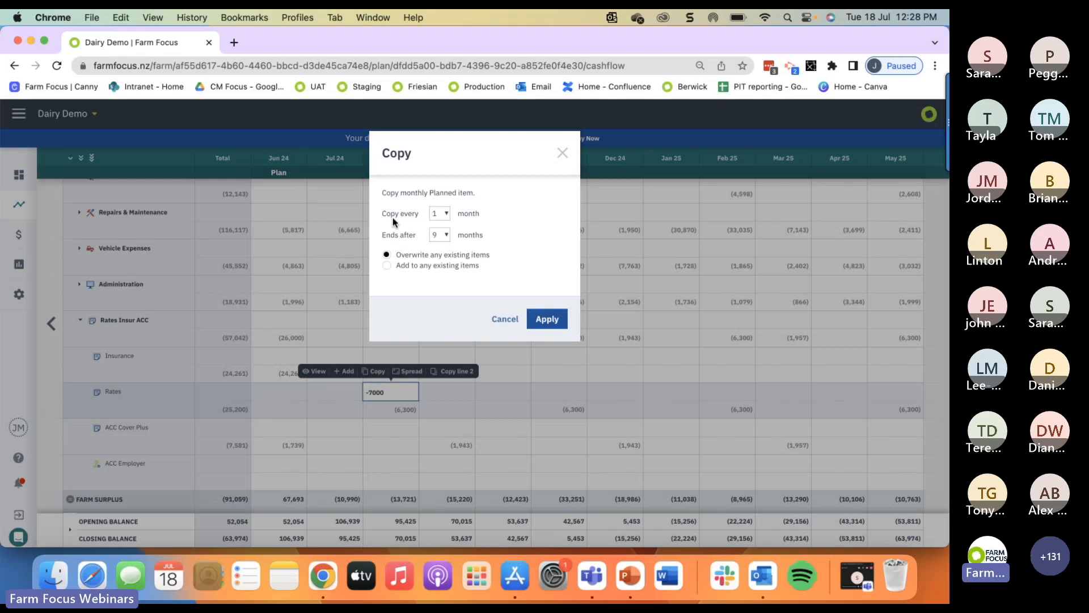
left_click(448, 215)
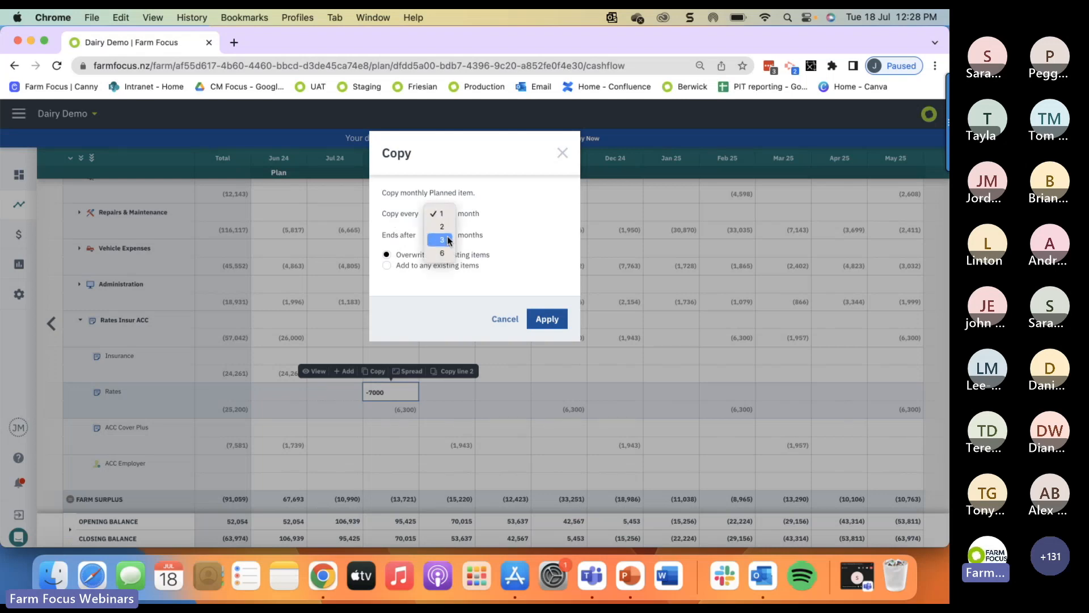
left_click(447, 240)
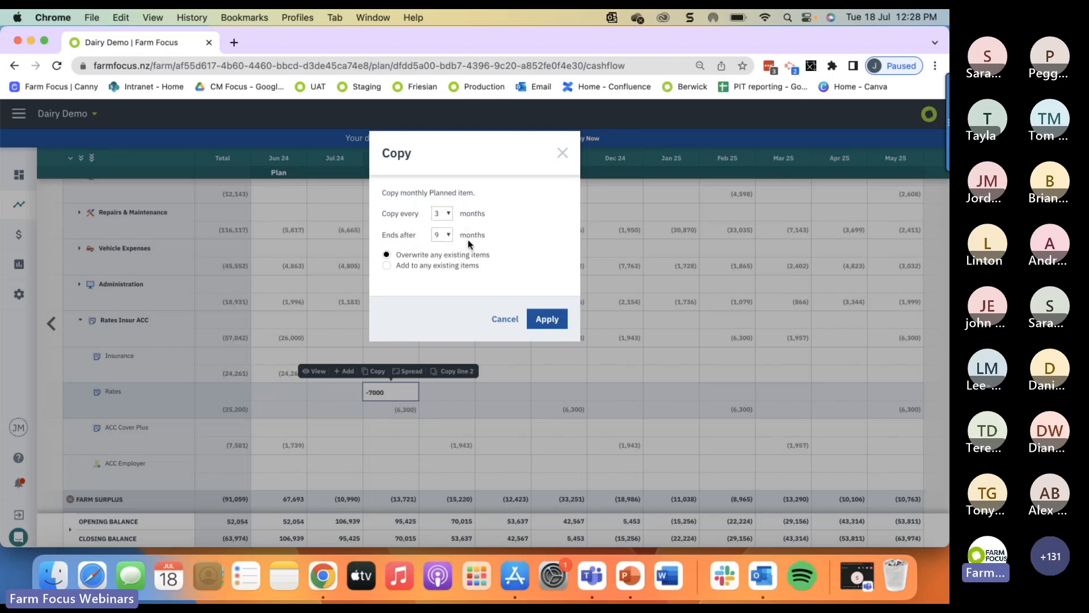
left_click(545, 319)
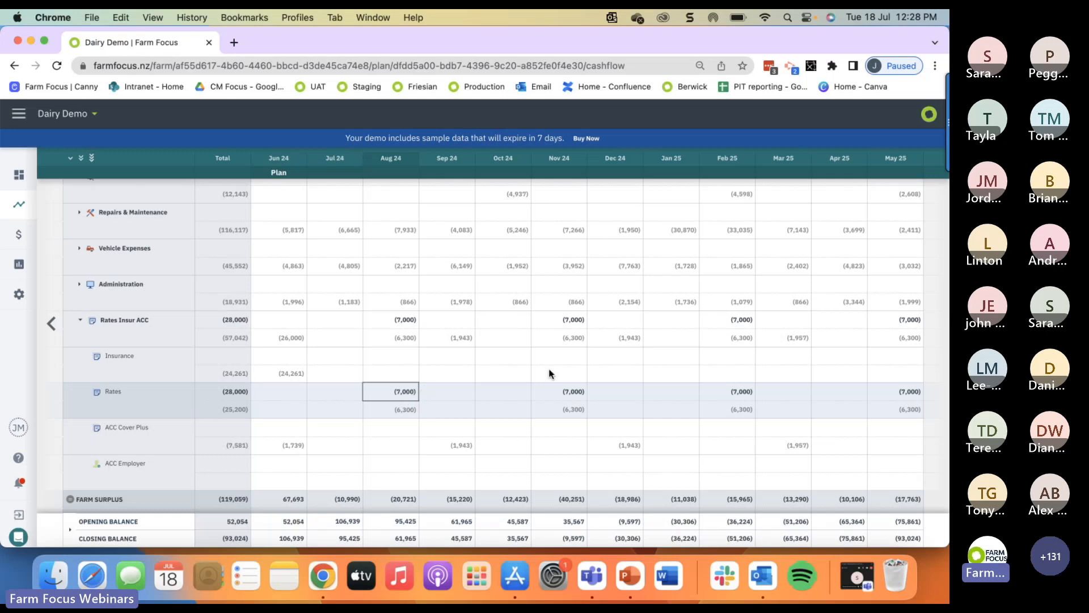
left_click(462, 393)
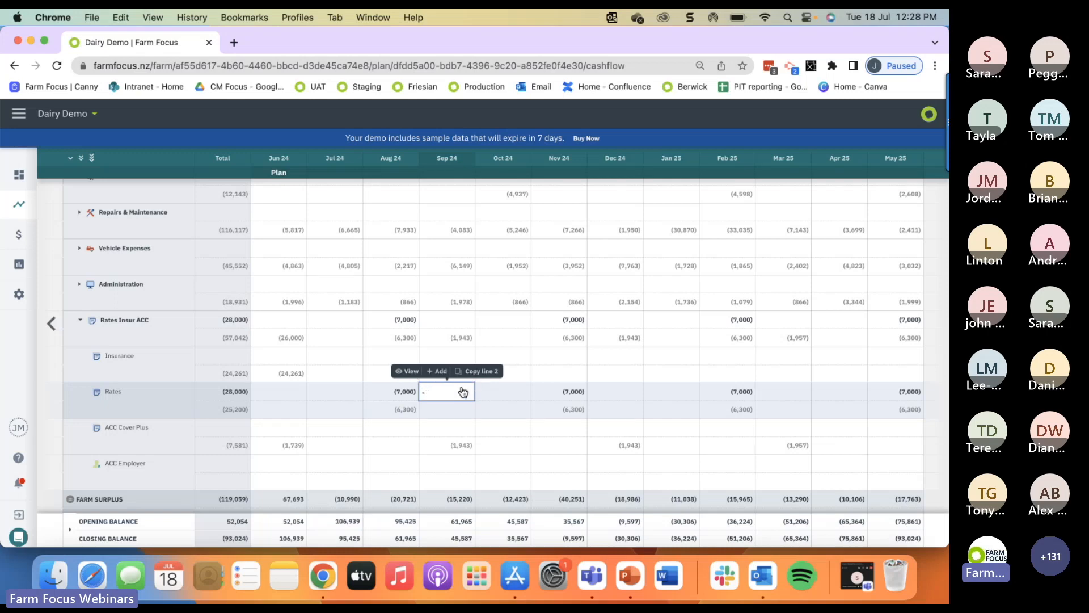
type("9000")
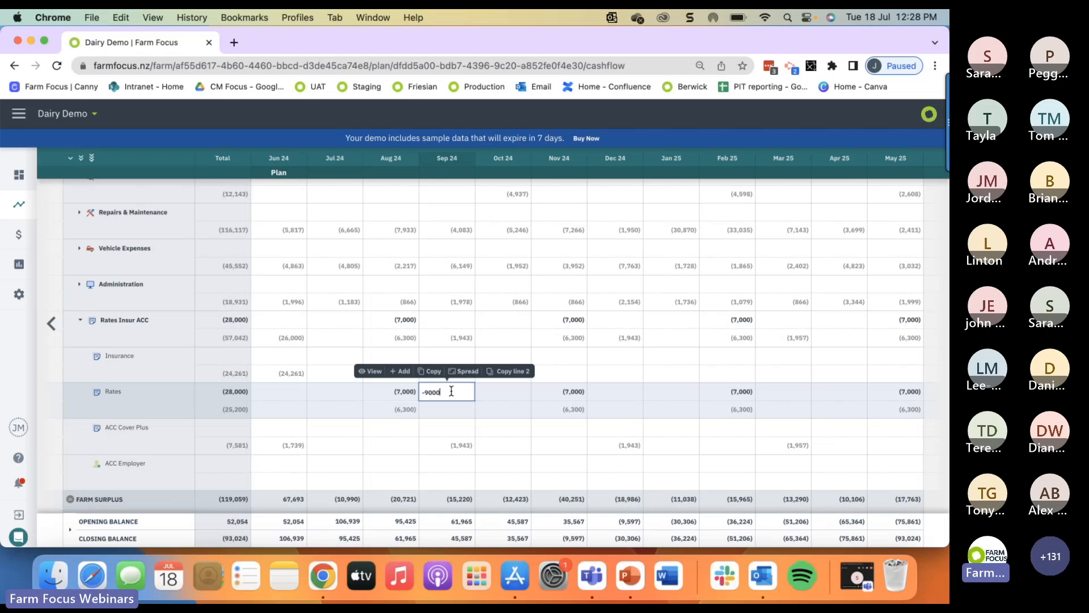
left_click_drag(446, 392, 421, 399)
Collapse Rates Insur ACC and expand the Fertiliser category.
left_click(81, 321)
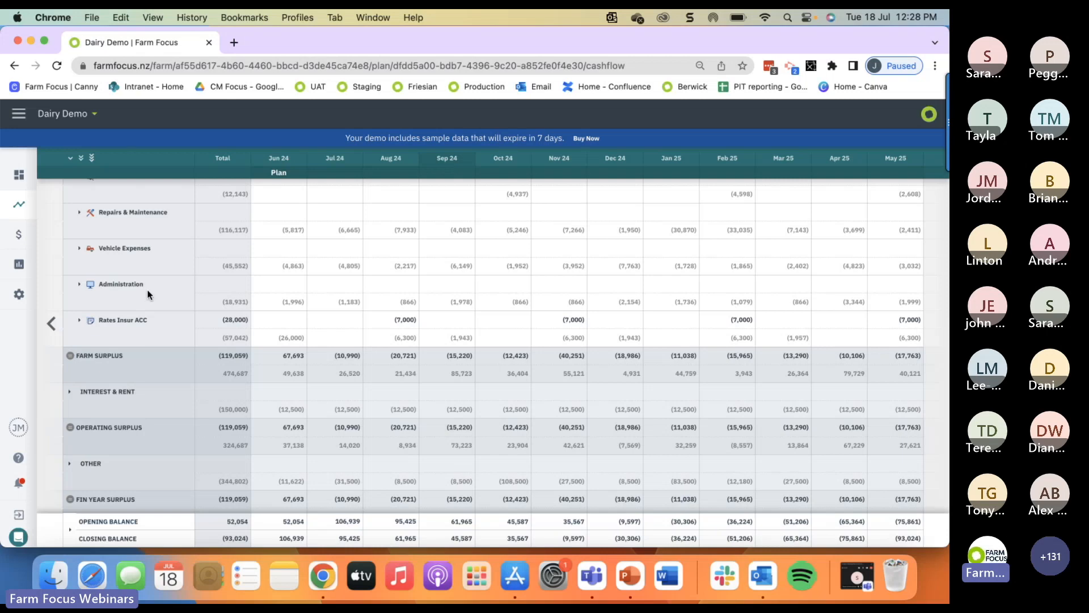
scroll(148, 294, "up", 5)
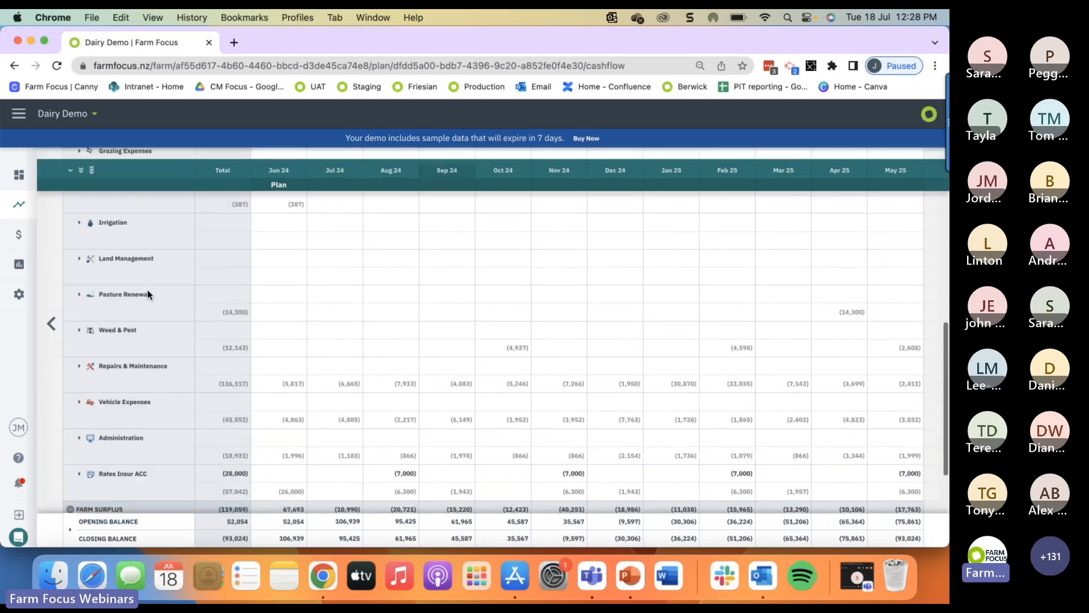
scroll(147, 294, "up", 10)
scroll(149, 295, "down", 6)
scroll(148, 293, "down", 3)
scroll(113, 267, "up", 1)
left_click(89, 227)
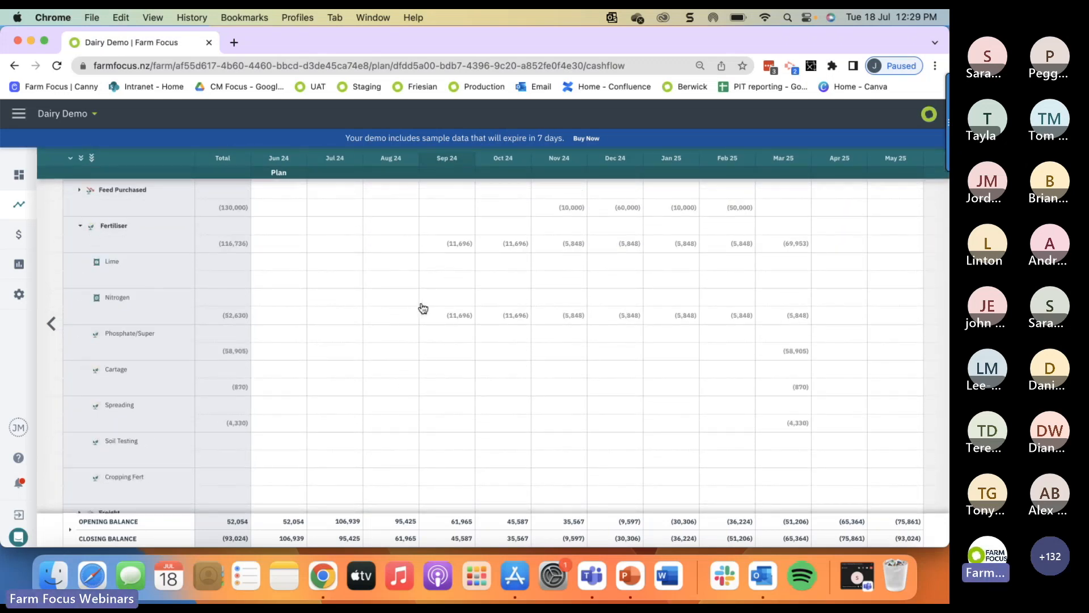
Start a detailed planned item for Nitrogen in Sep 24, keeping the same-month payment term, and describe it as Urea.
left_click(445, 300)
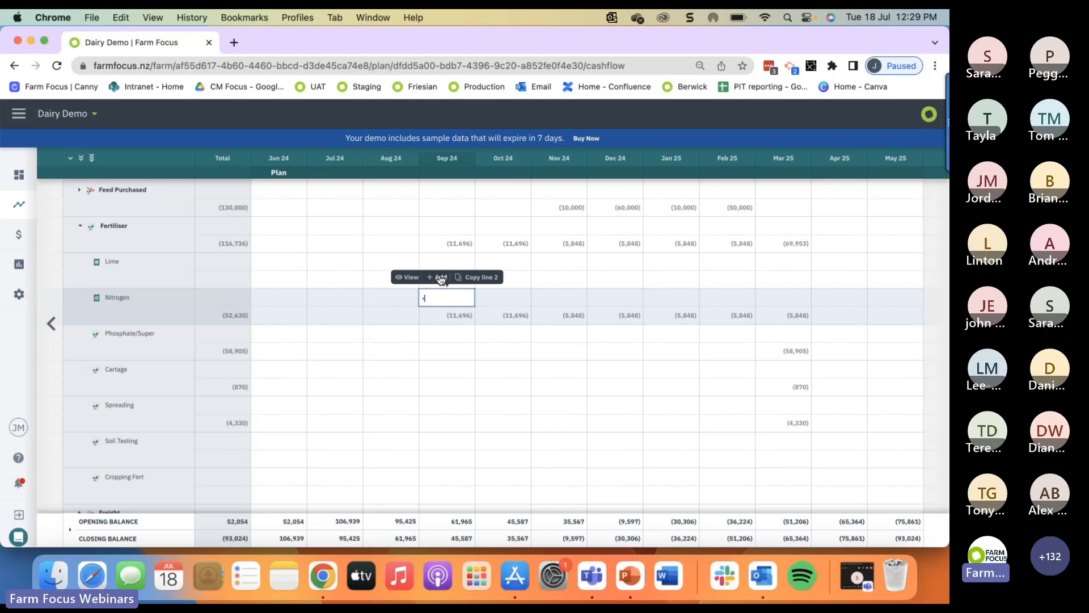
left_click(441, 278)
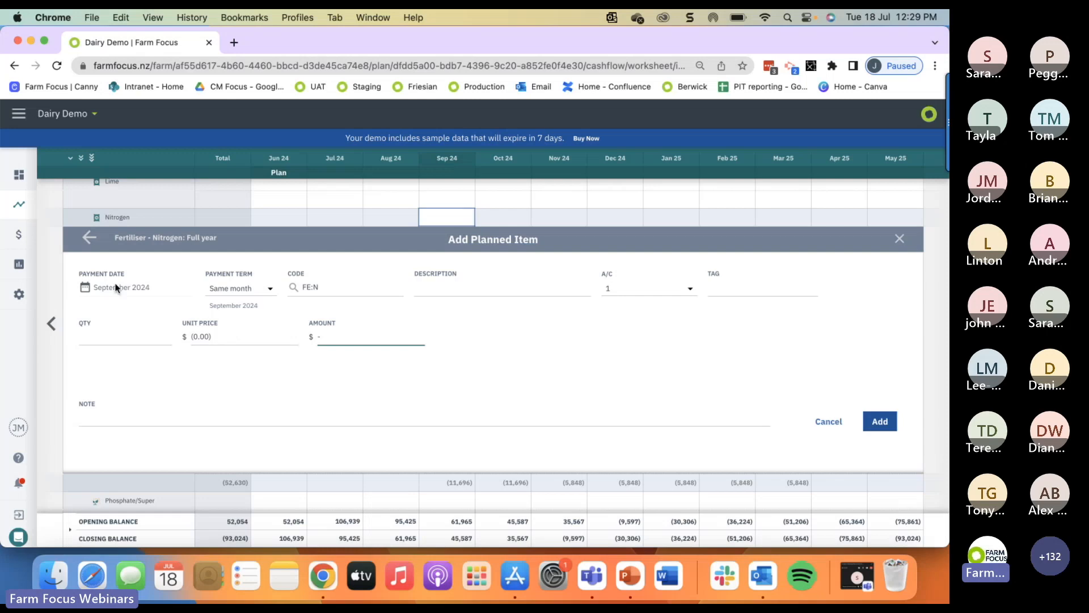
left_click(84, 290)
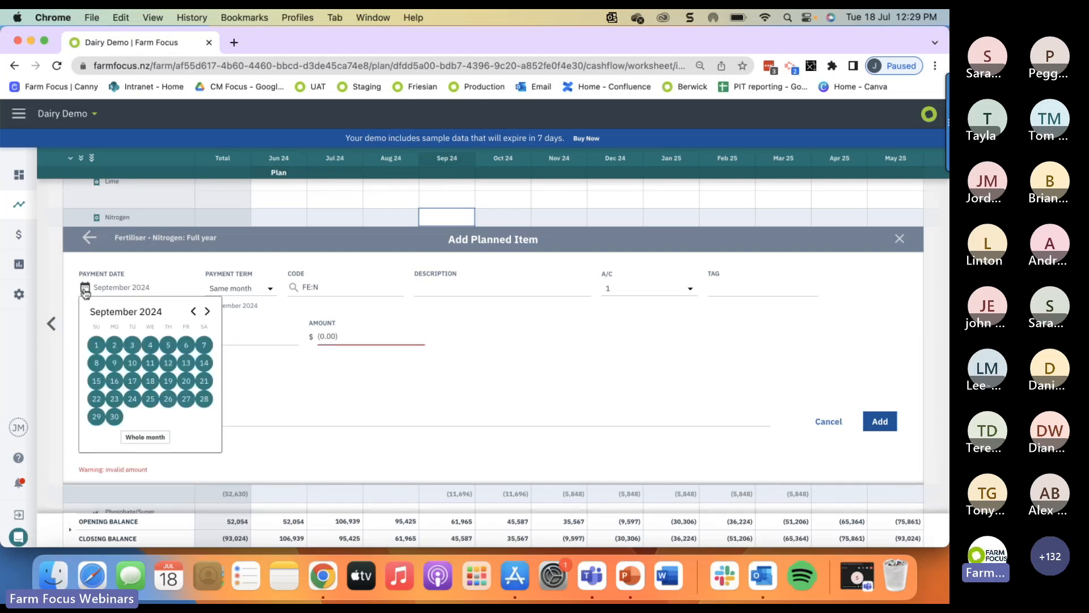
left_click(154, 260)
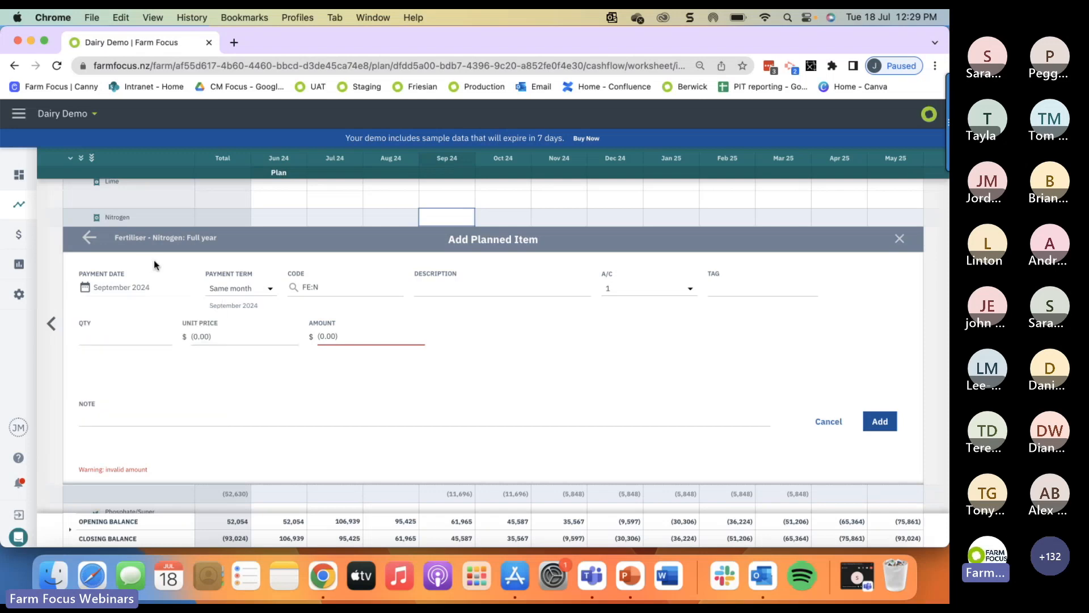
left_click(271, 289)
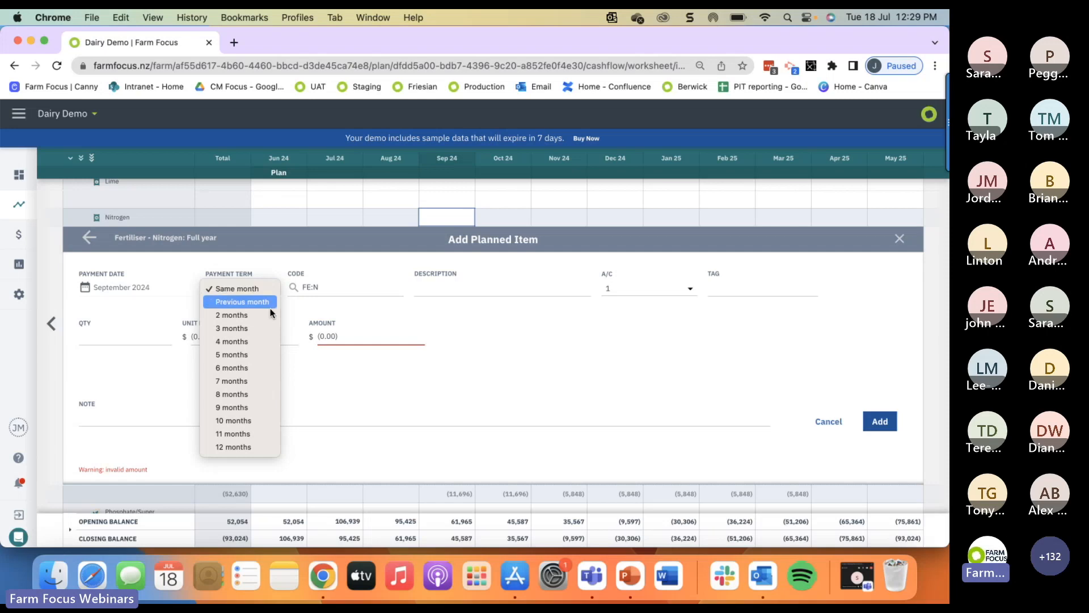
left_click(274, 255)
left_click(311, 287)
left_click(441, 290)
type("Urea")
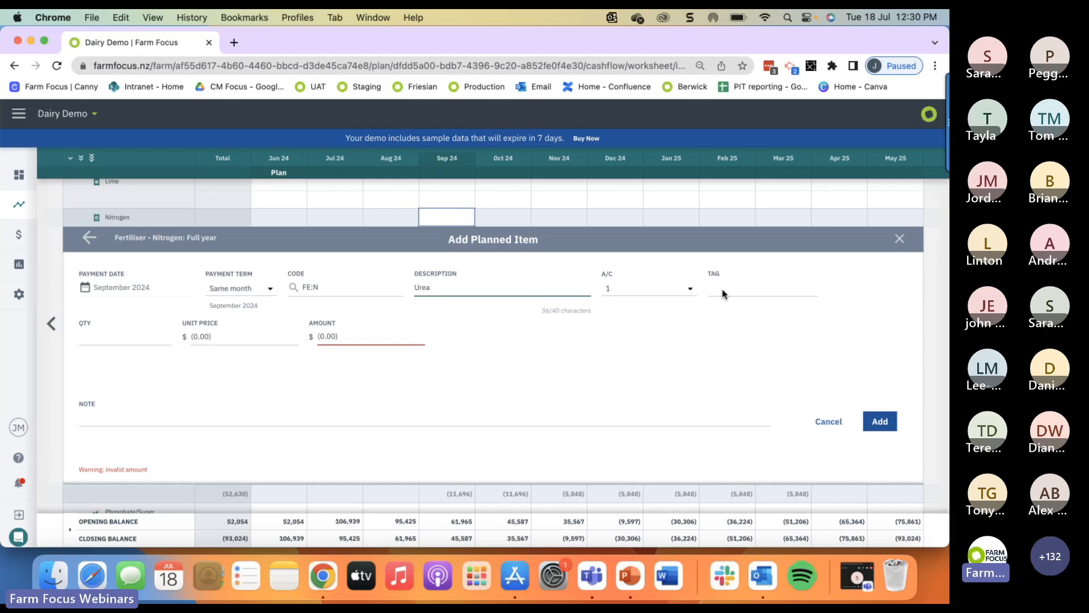
Set the Urea item's quantity to 10 and its unit price to -800.
left_click(124, 336)
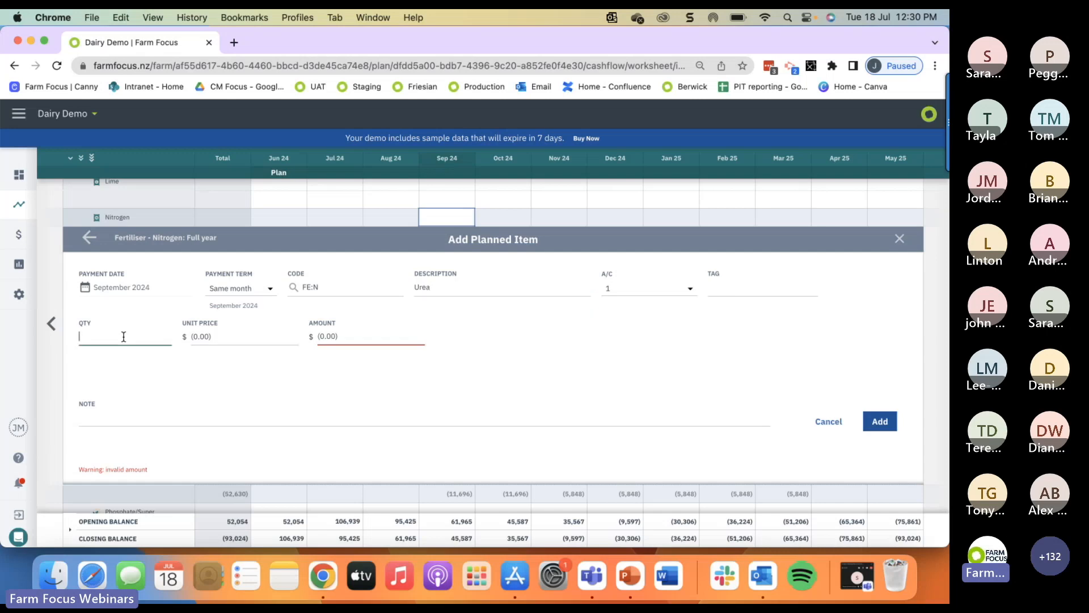
type("10")
left_click(205, 339)
type("800")
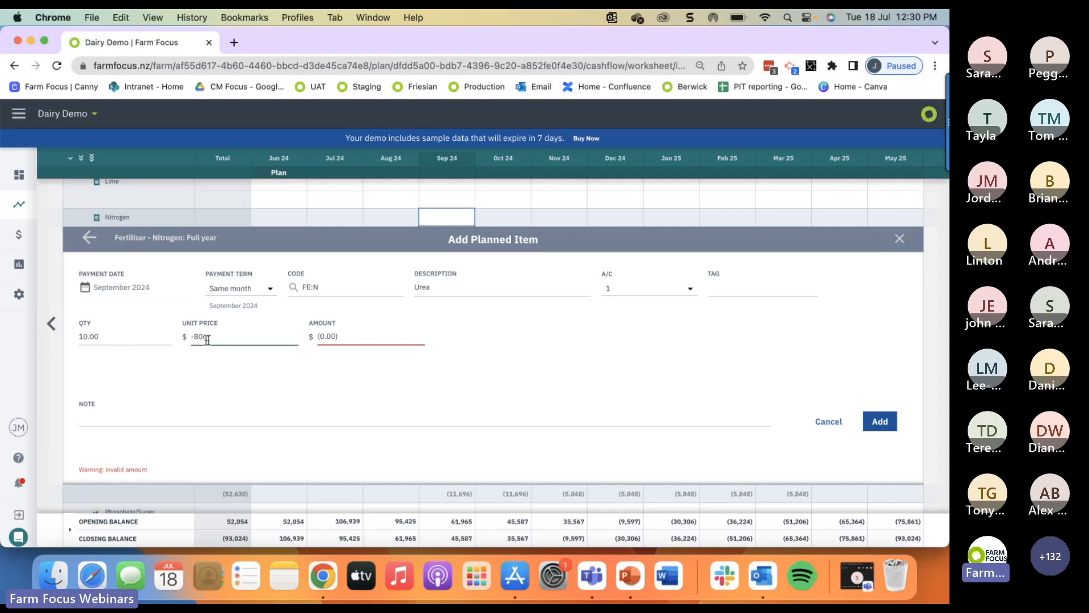
left_click(261, 364)
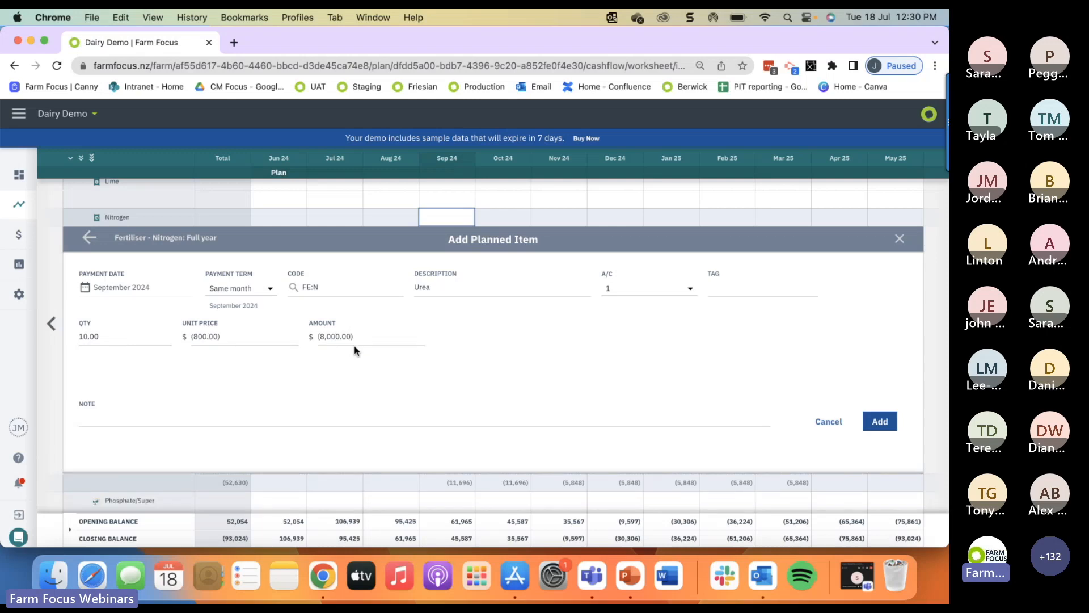
Enter a note beginning "Spread with" for the Urea item and add the item to the plan.
left_click(137, 411)
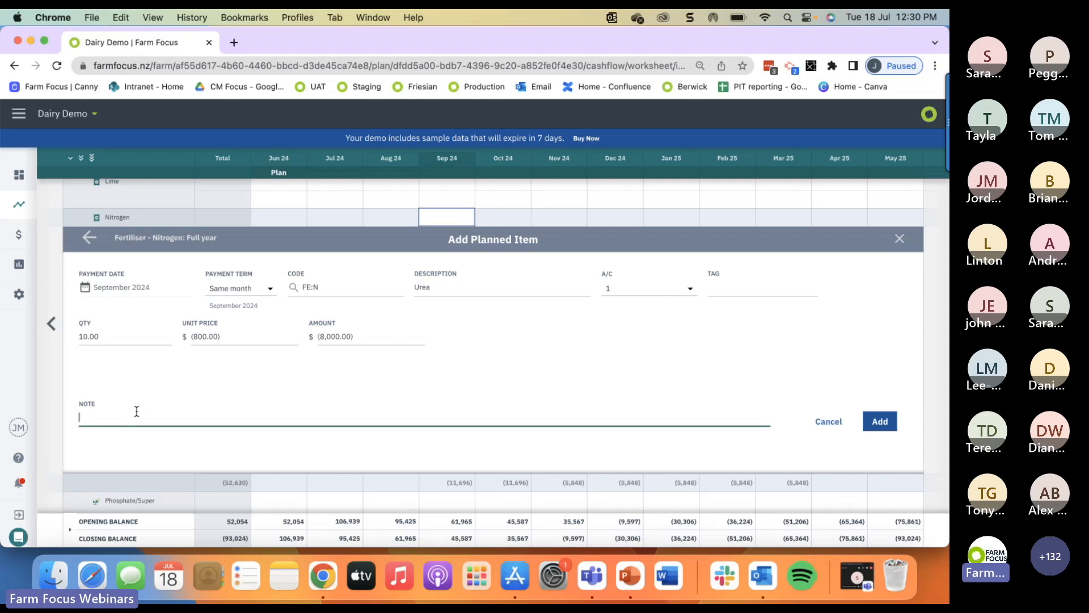
type("Spread with cuard")
key("BackSpace")
key("BackSpace")
left_click(880, 422)
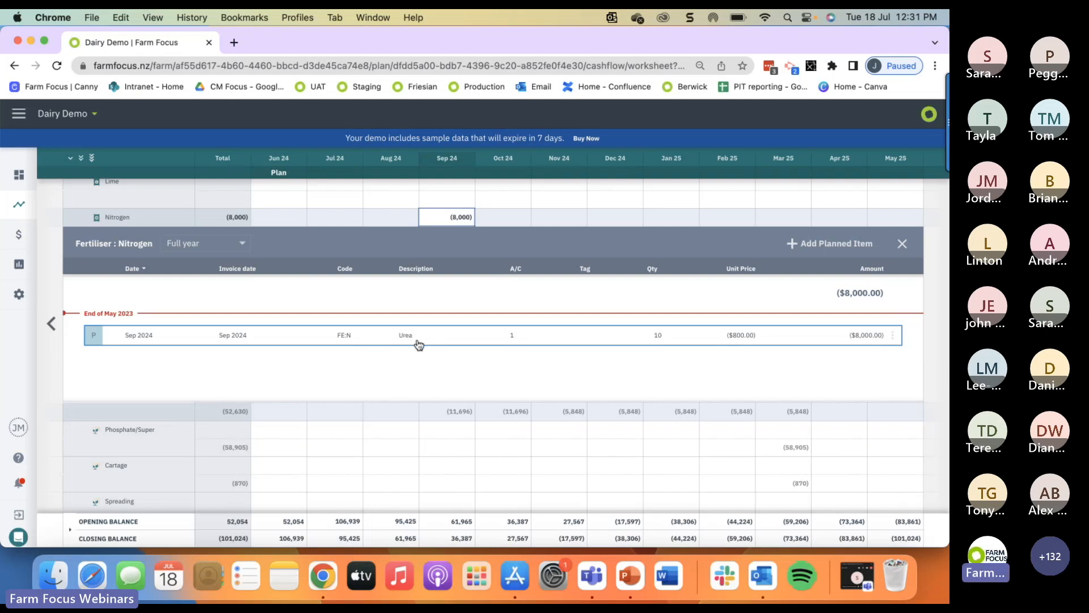
Open the Sep 2024 Urea planned item for editing, review its details, save it and close the Nitrogen item list.
left_click(894, 338)
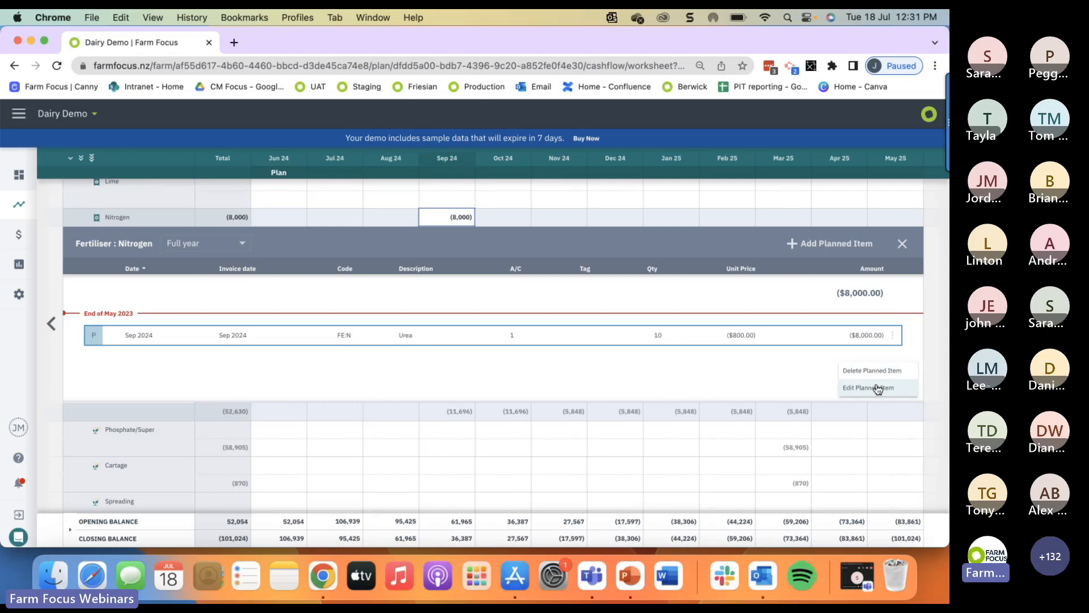
left_click(785, 334)
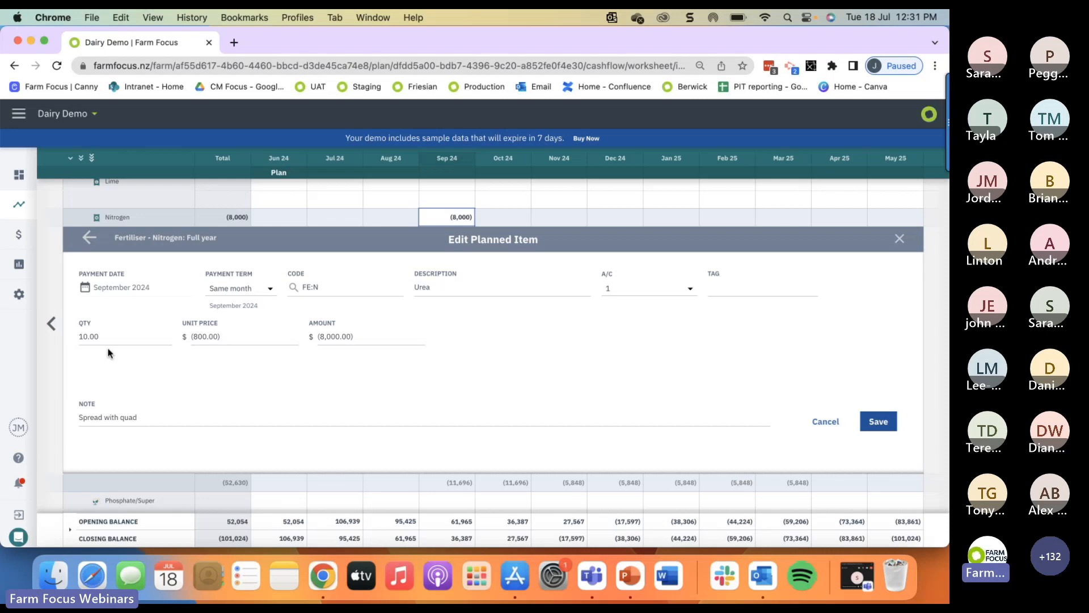
left_click(880, 425)
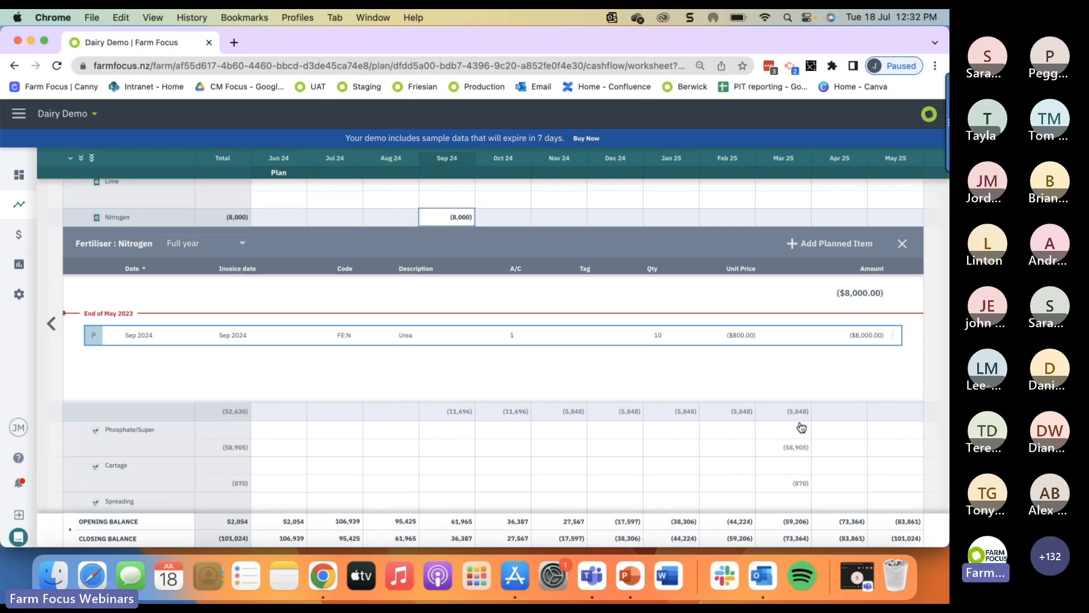
left_click(903, 246)
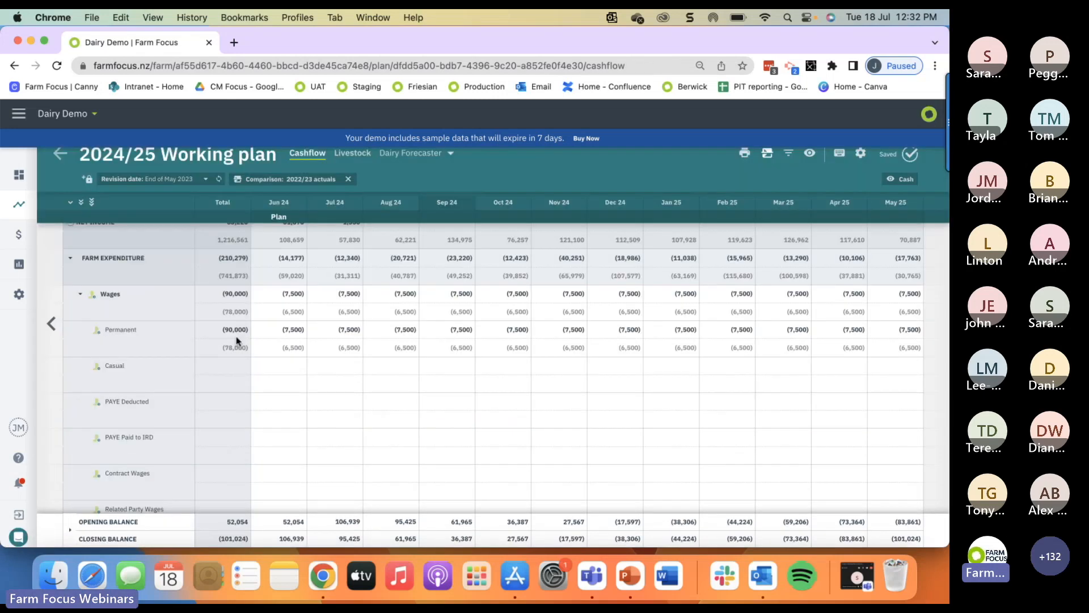
Clear the Permanent wages planned amounts from Jun 24 through all the following months.
left_click(292, 333)
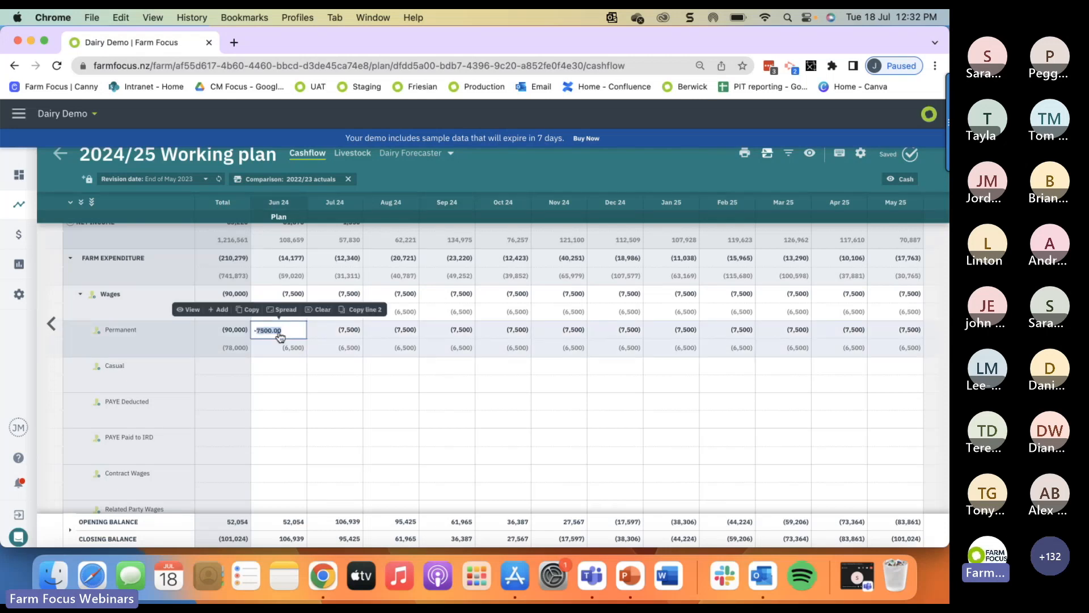
left_click(322, 311)
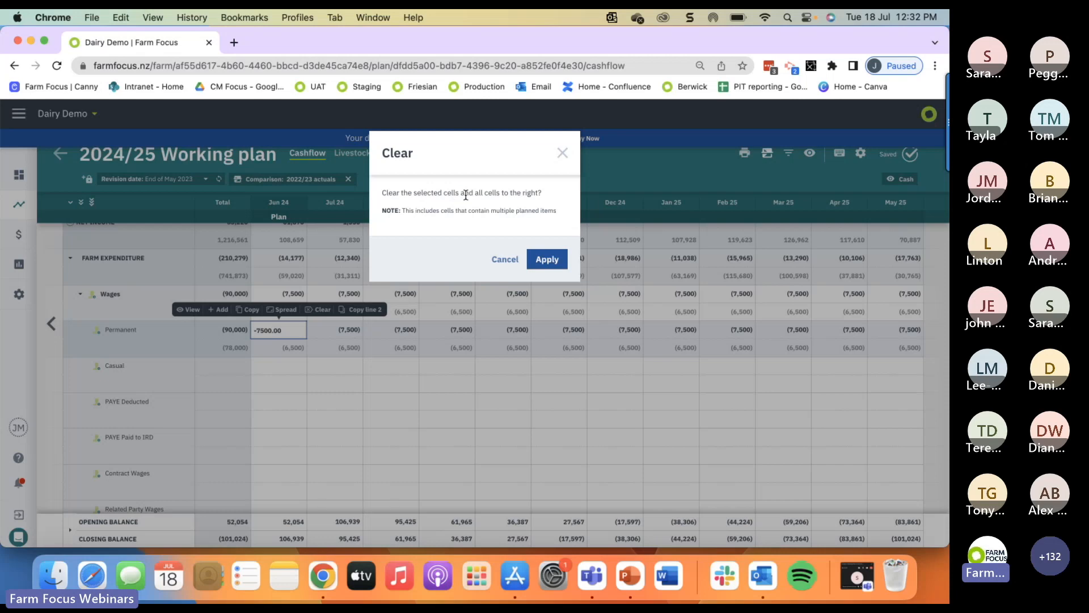
left_click(548, 262)
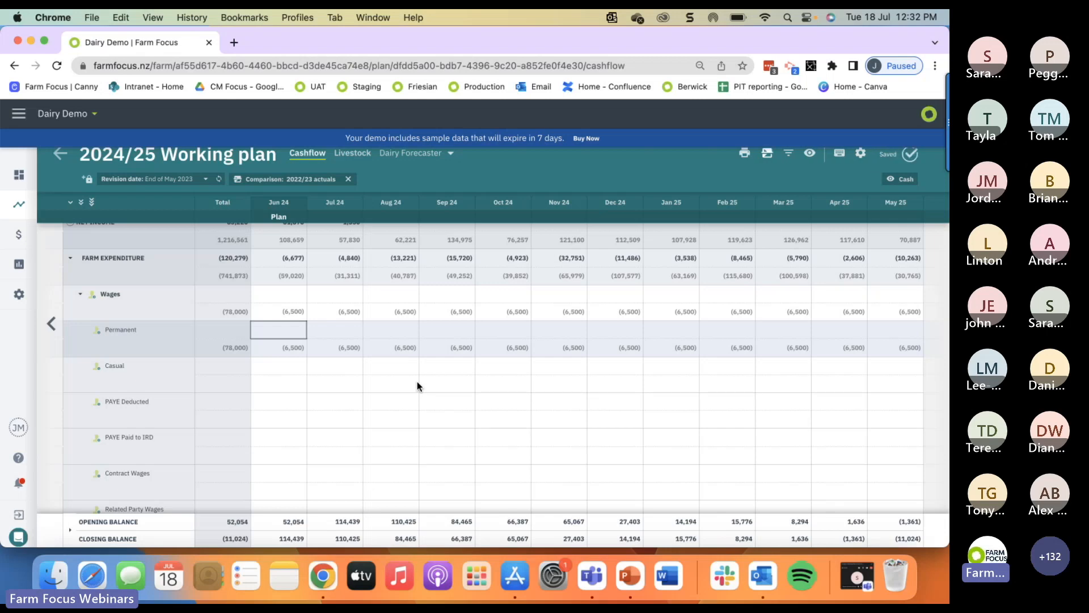
Enter -80000 for Permanent wages in Jun 24 and spread it evenly across the full year to May 25.
type("-80000")
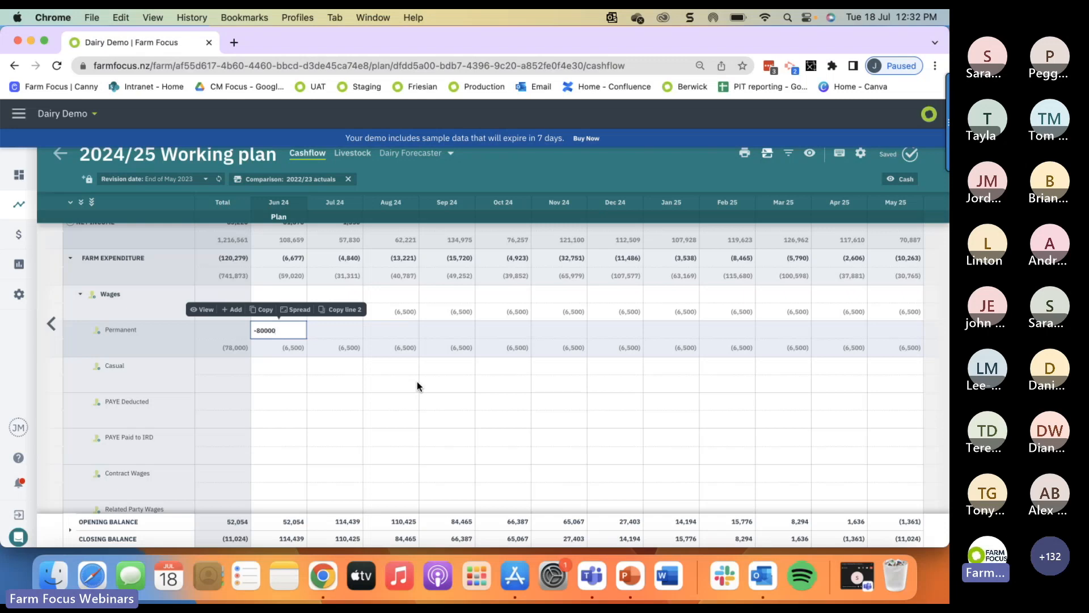
left_click(305, 314)
left_click(546, 296)
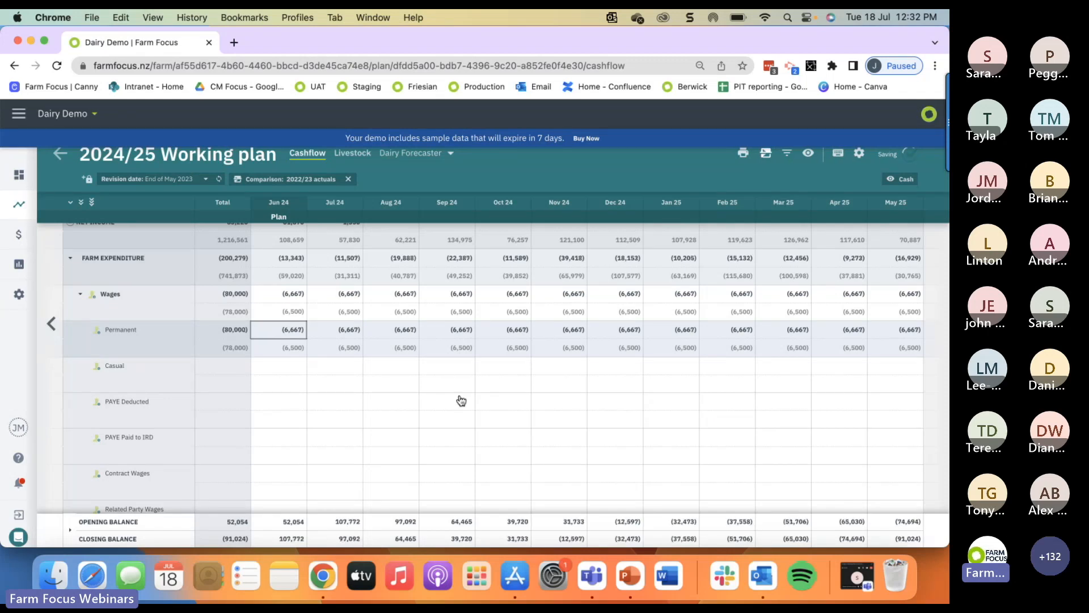
Enter -10000 for Casual wages in Jul 24, spread it over 2 months overwriting existing items, and collapse Wages.
left_click(335, 367)
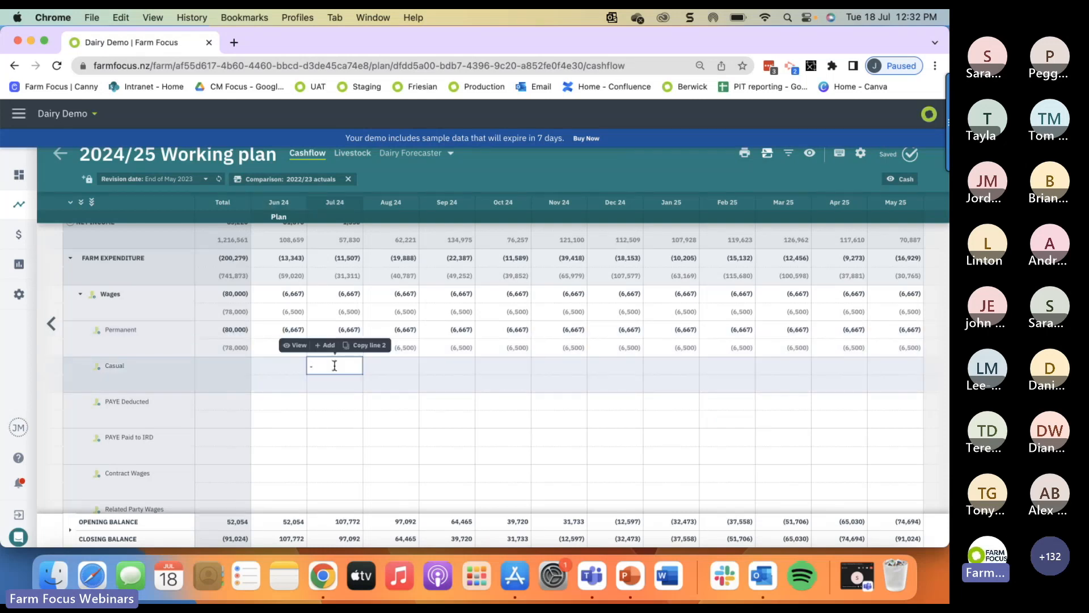
type("-10000")
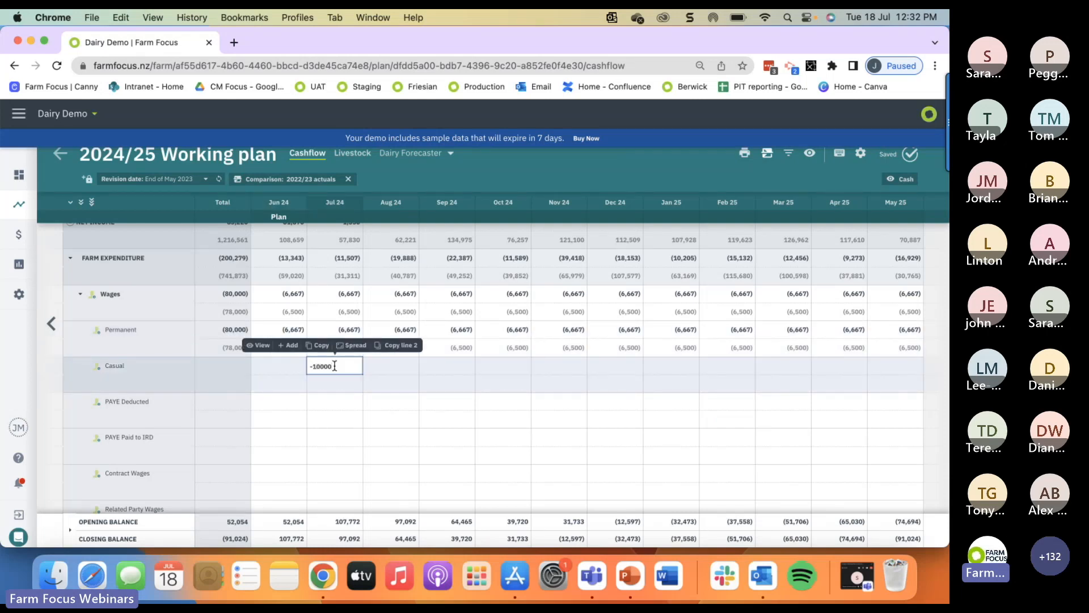
left_click(350, 347)
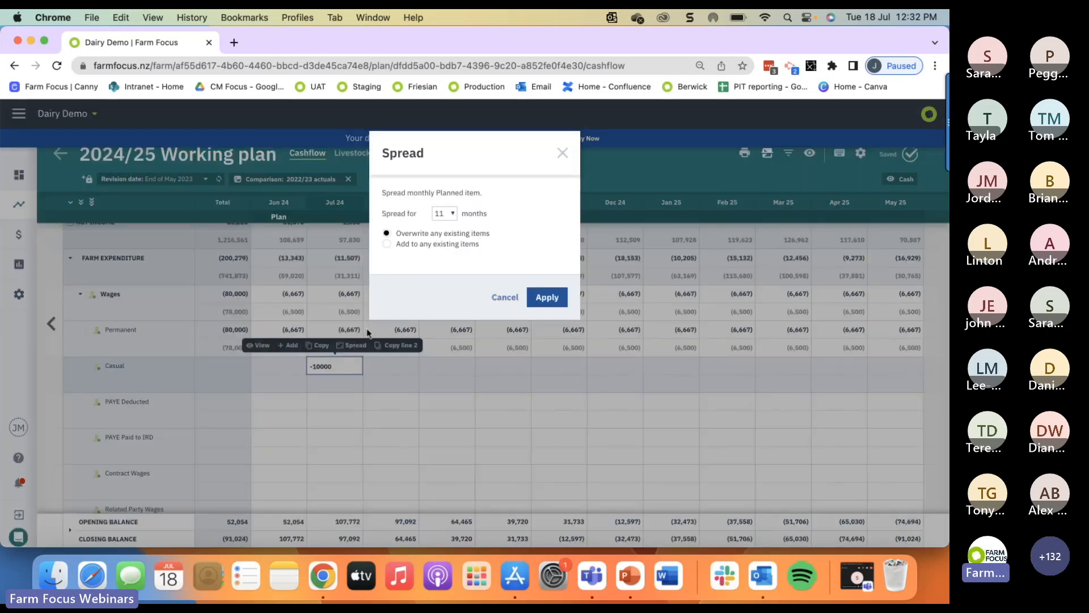
left_click(456, 213)
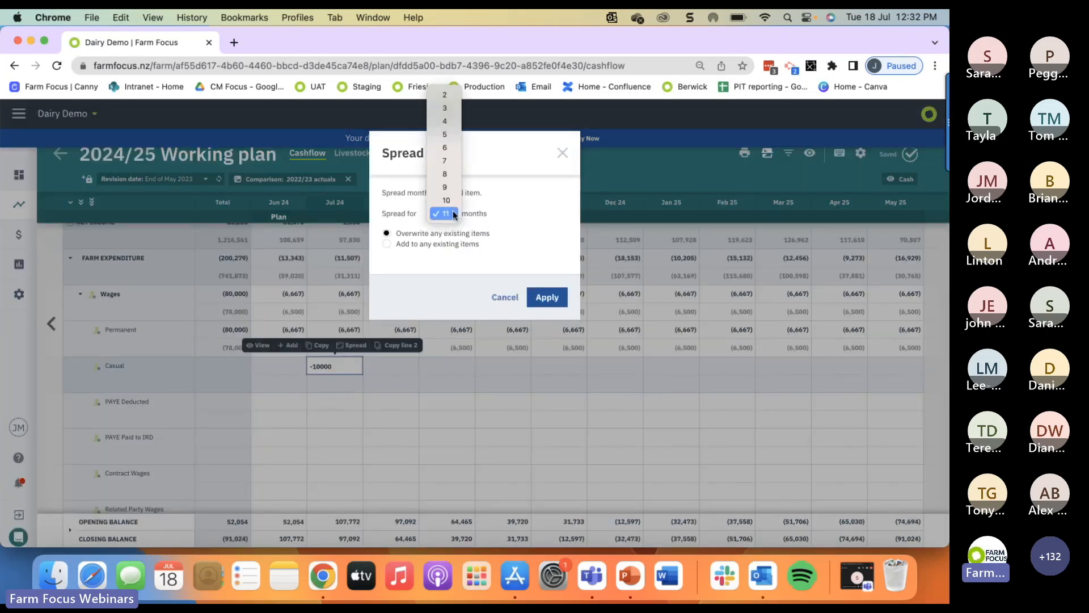
left_click(448, 95)
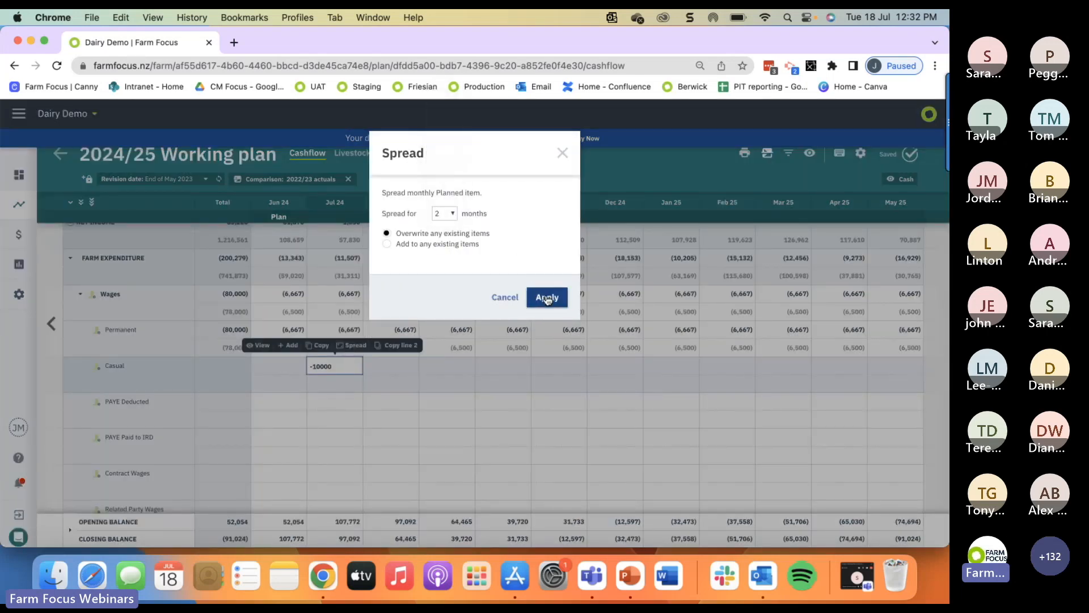
left_click(546, 297)
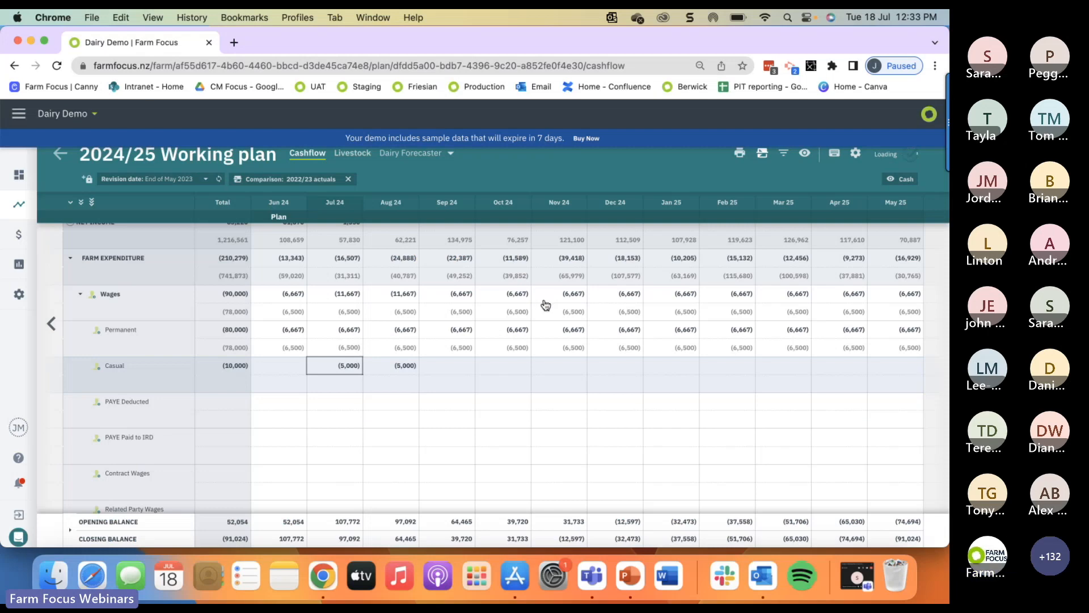
left_click(80, 294)
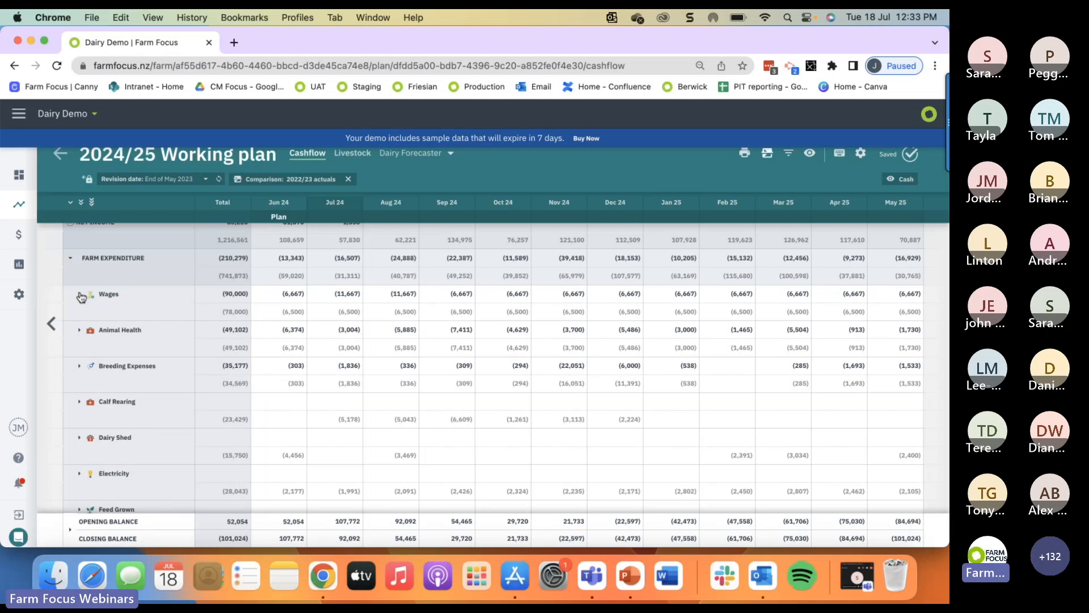
Return to the plan timeline and open the 2023/24 Working plan.
scroll(82, 296, "up", 3)
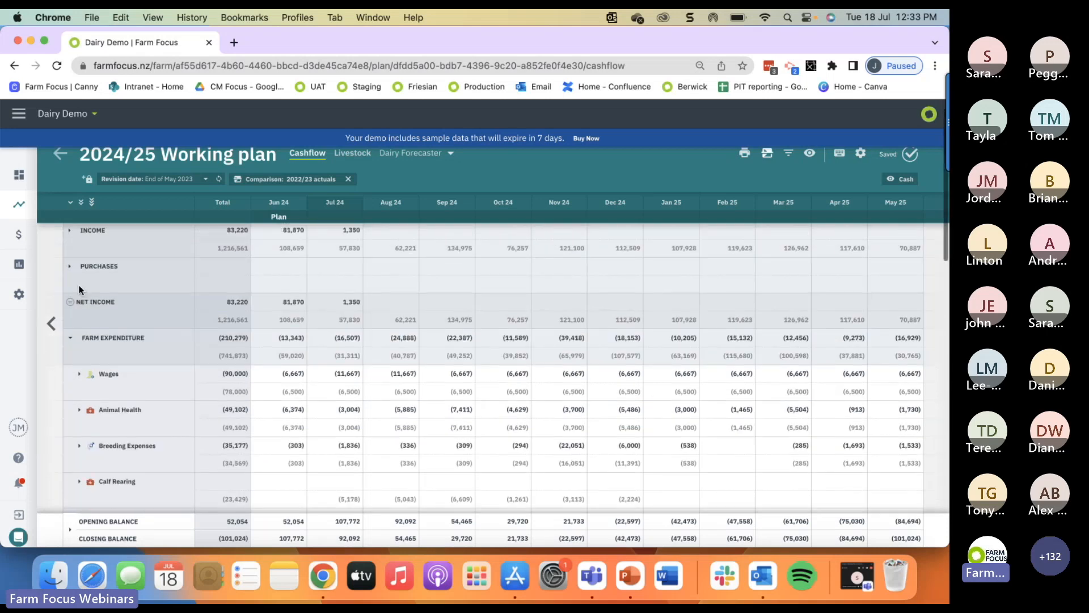
left_click(60, 153)
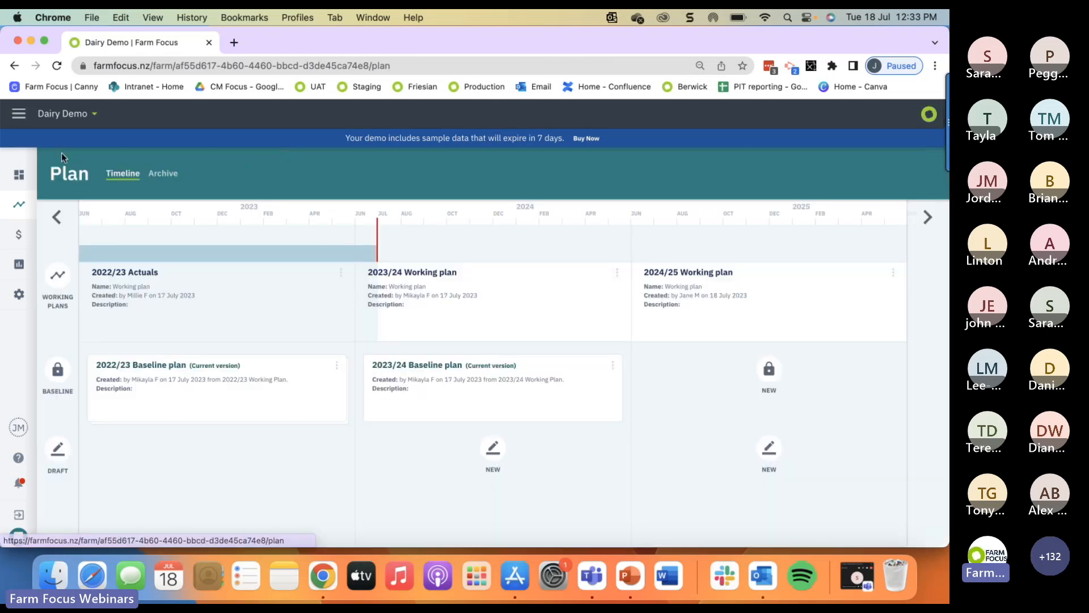
left_click(425, 309)
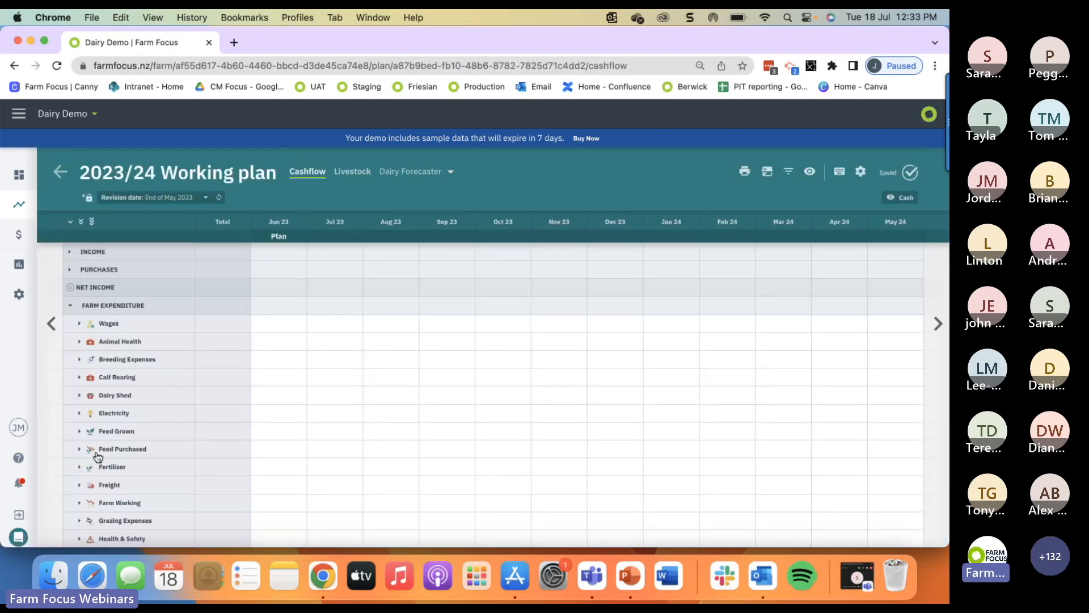
Expand Fertiliser and review the full-year planned items behind the Sep 23 Nitrogen amount, closing the list when done.
left_click(80, 467)
scroll(255, 431, "down", 3)
left_click(447, 361)
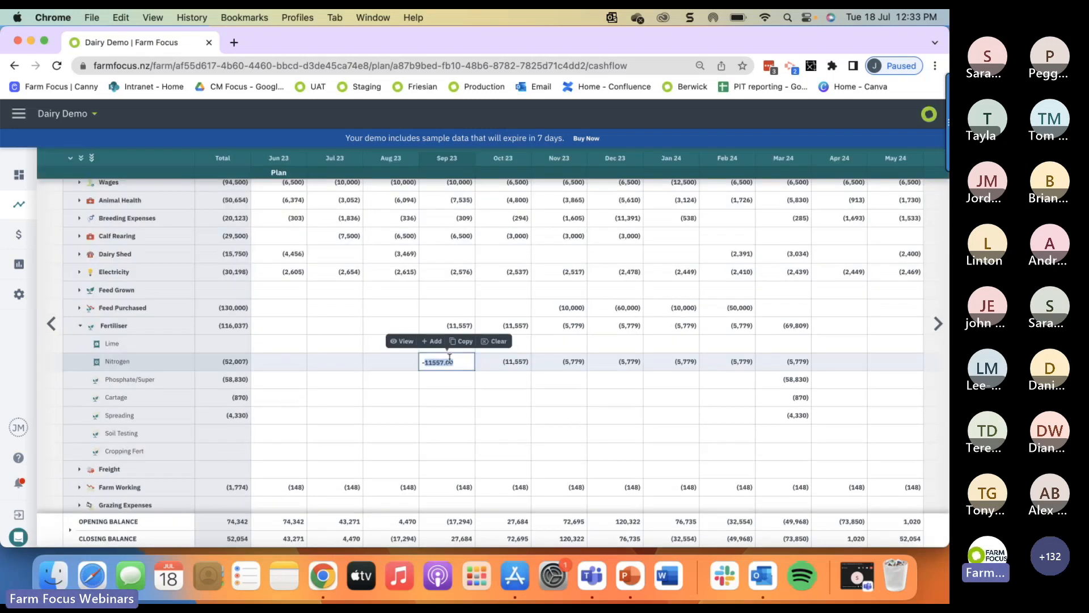
left_click(406, 342)
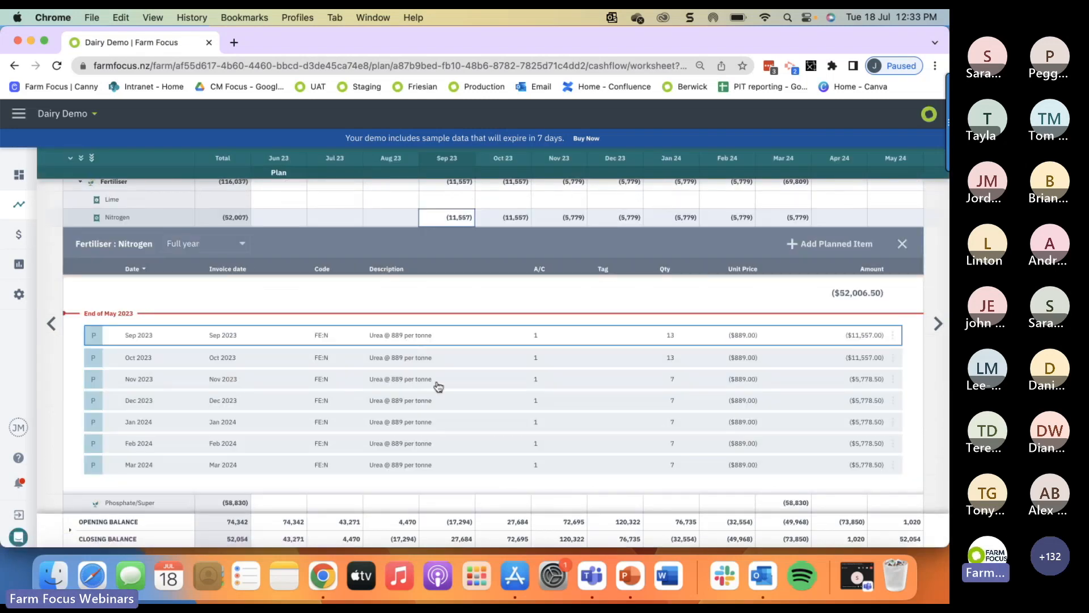
scroll(438, 384, "down", 1)
scroll(438, 386, "down", 3)
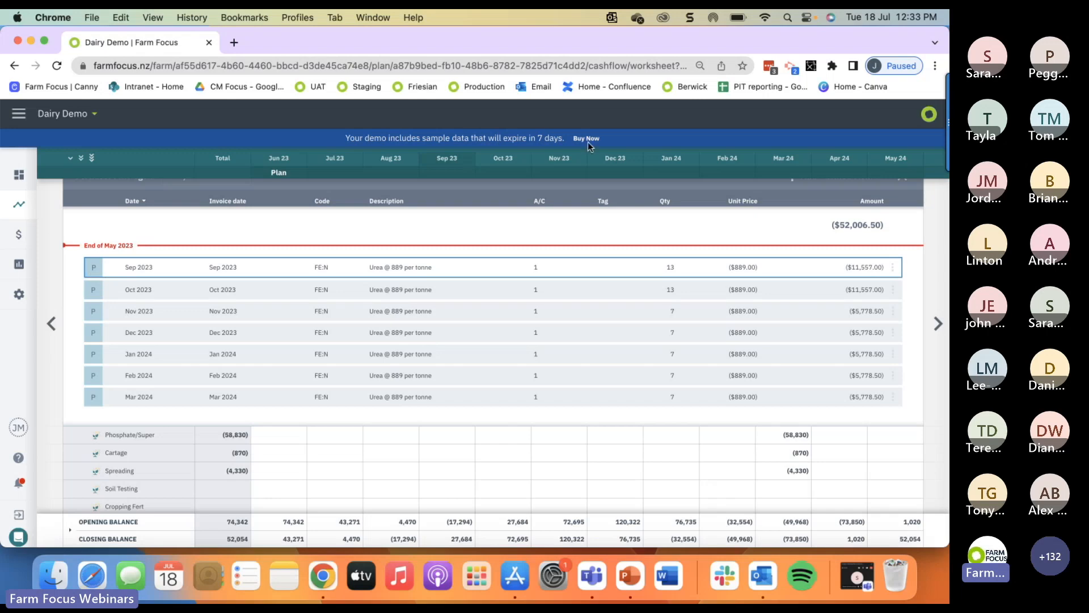
scroll(718, 244, "up", 2)
scroll(718, 244, "up", 1)
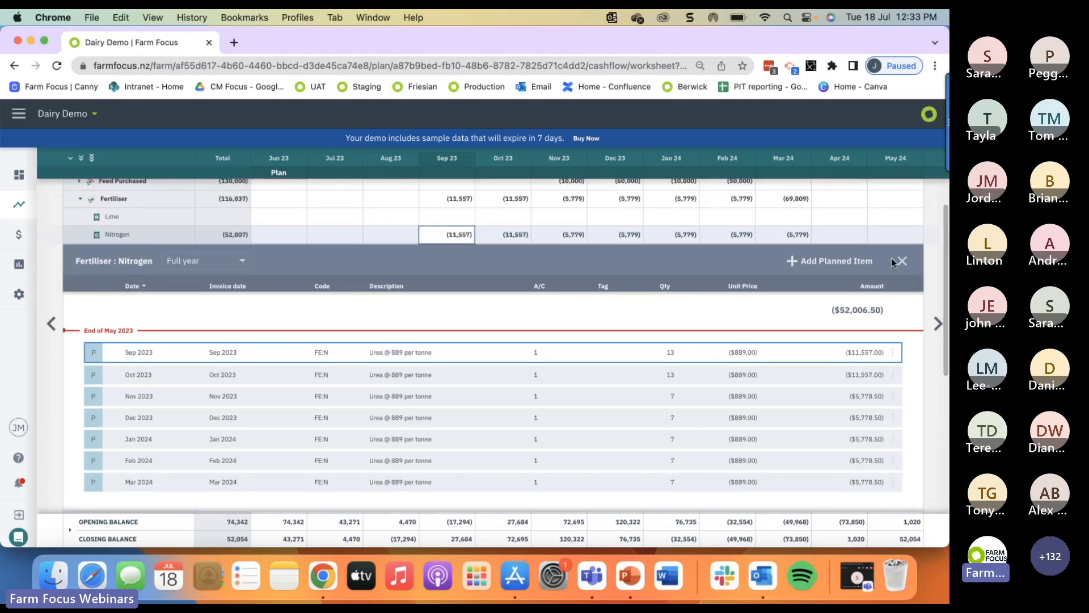
left_click(903, 261)
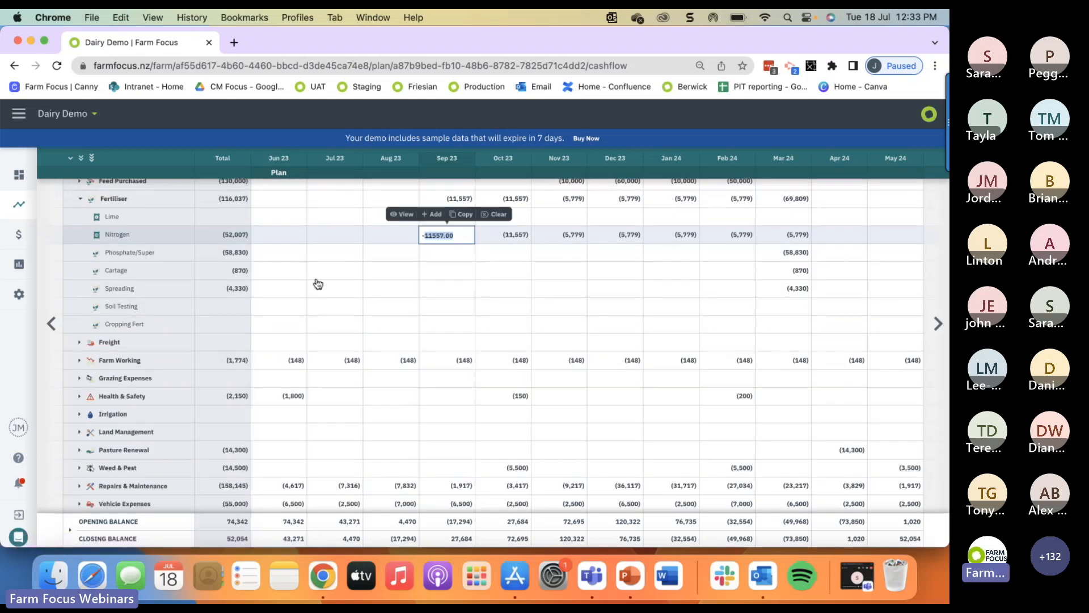
Collapse all plan categories, expand Interest & Rent to examine its interest lines, and collapse it again.
left_click(70, 160)
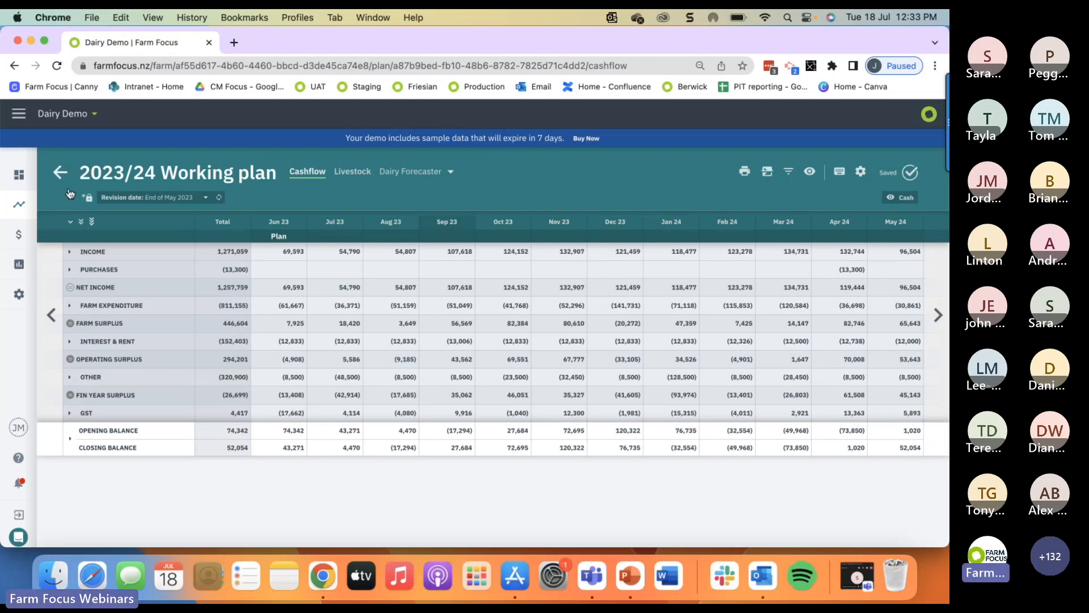
left_click(70, 343)
scroll(168, 368, "down", 1)
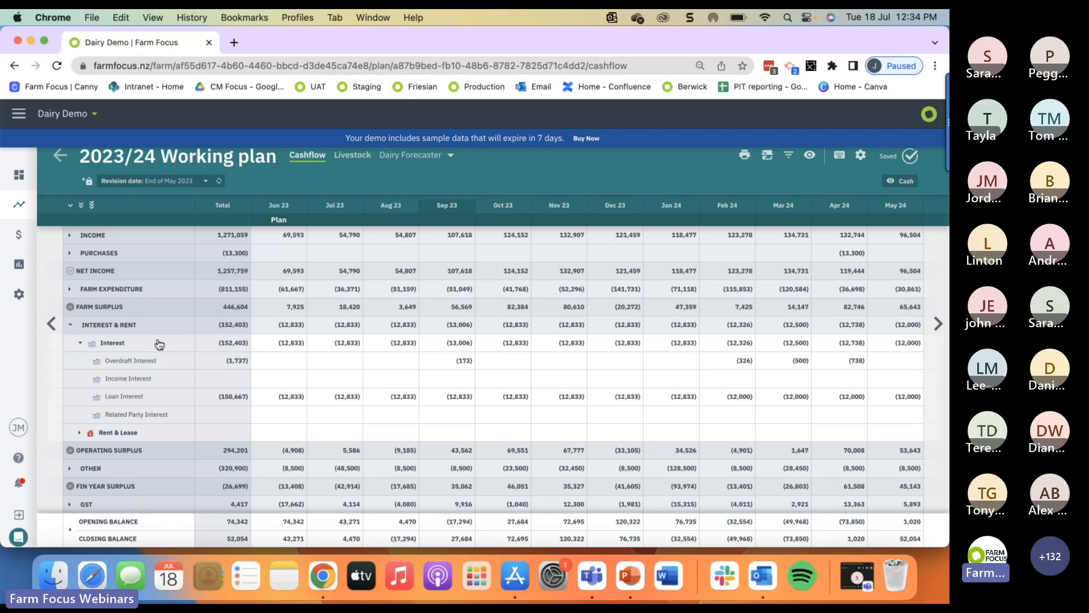
left_click(71, 326)
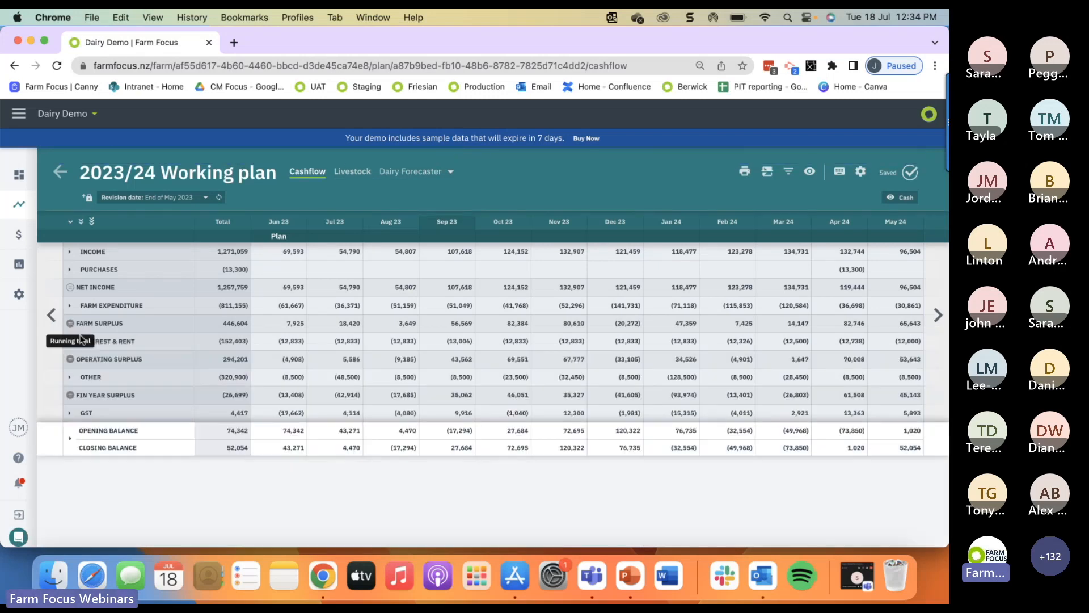
Expand Other and Asset Purch or Sold, view the planned items behind the Oct 23 amount, and close the list.
left_click(70, 378)
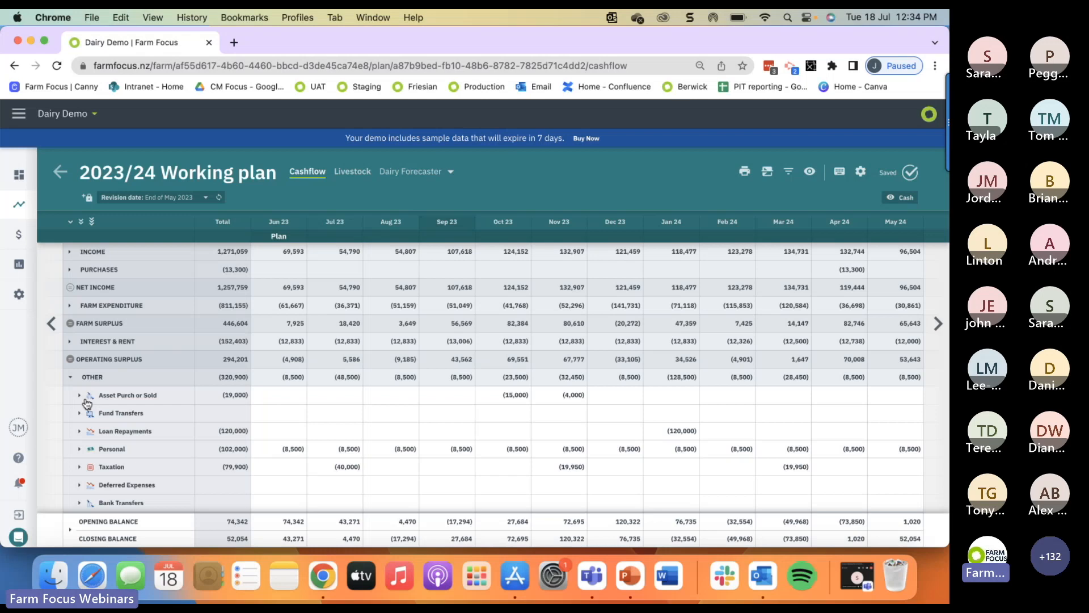
left_click(80, 397)
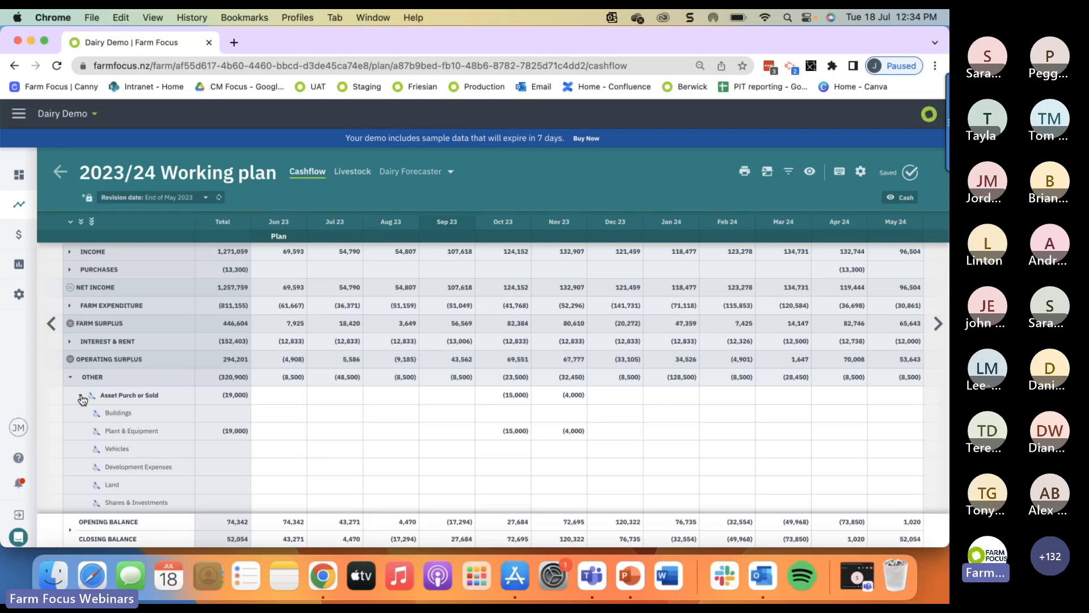
left_click(516, 398)
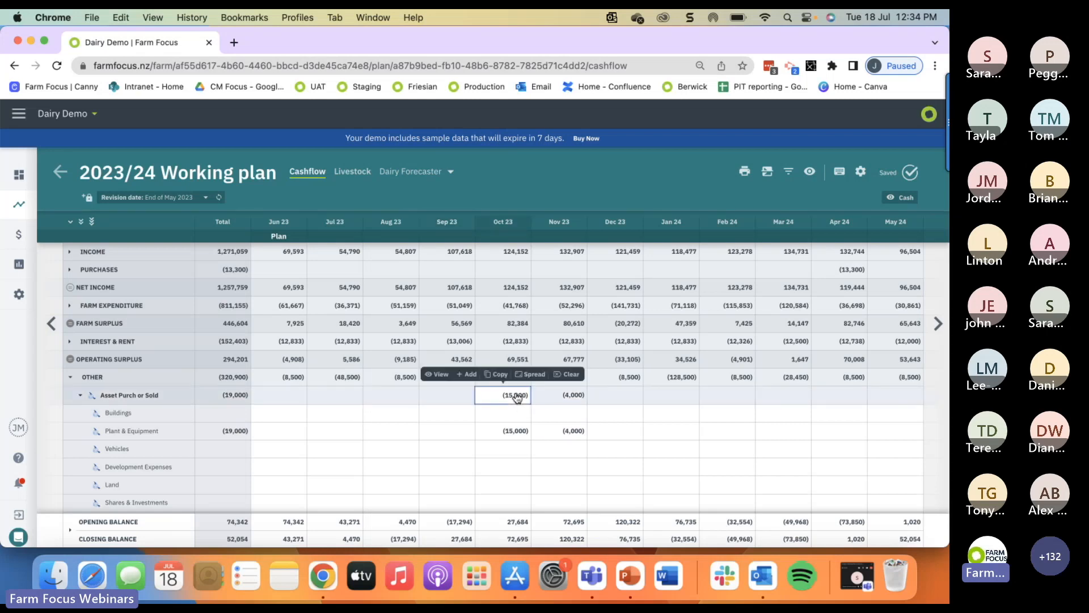
left_click(443, 375)
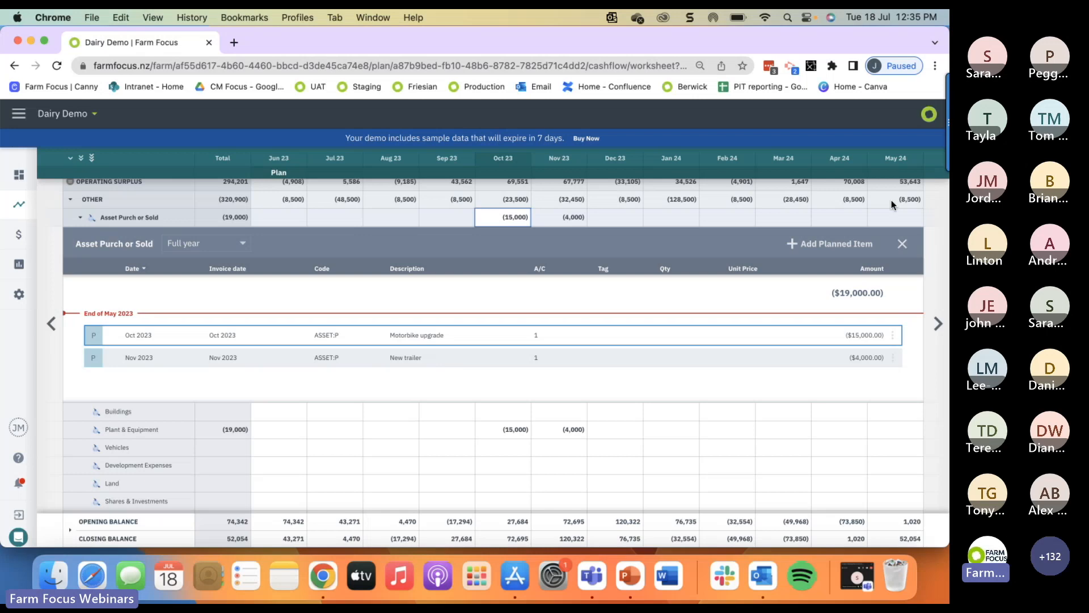
left_click(903, 248)
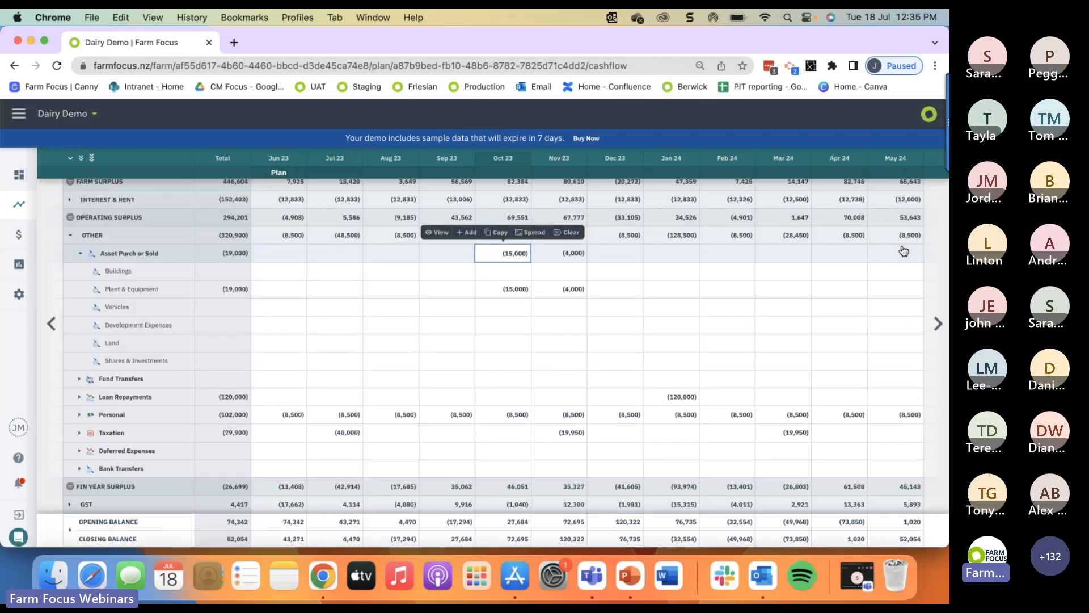
Open the Settings overview to locate the Asset Register, and return to the plan timeline.
left_click(21, 295)
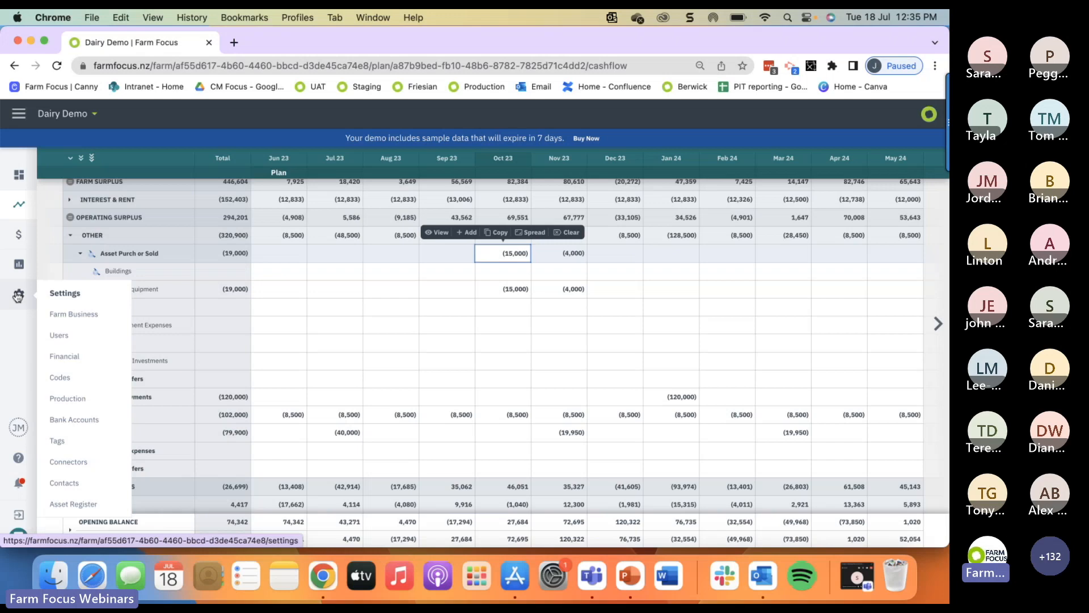
left_click(18, 296)
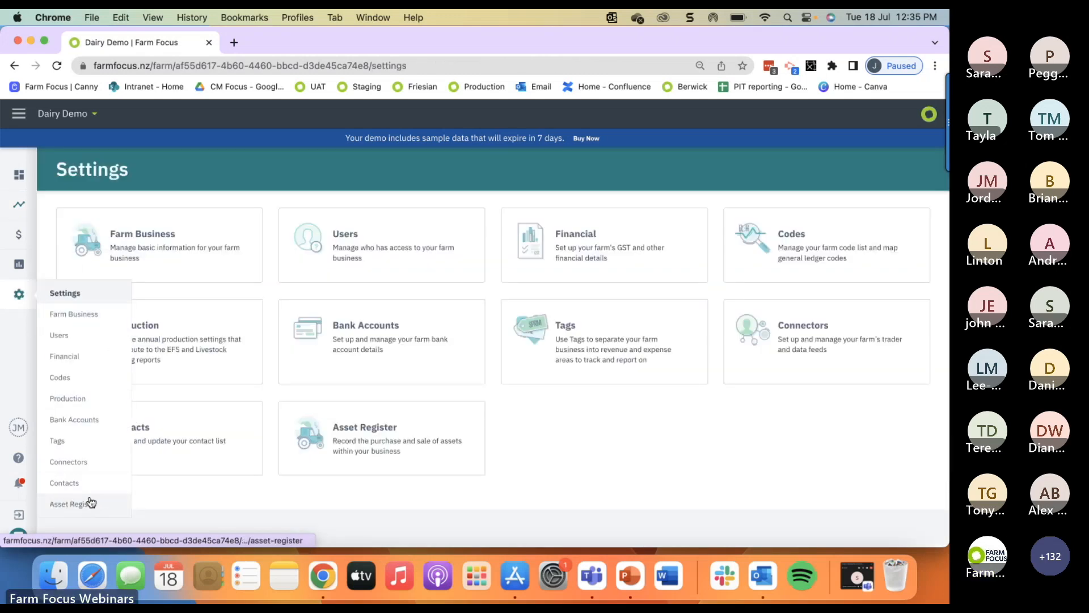
left_click(19, 204)
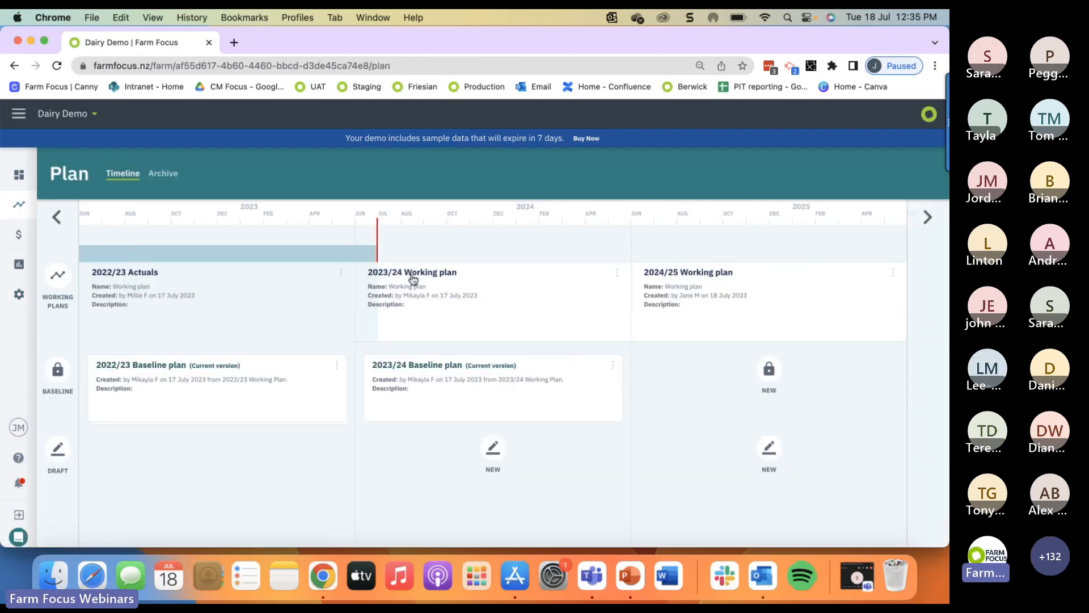
Open the 2023/24 Working plan and collapse its Asset Purch or Sold and Other categories.
left_click(411, 275)
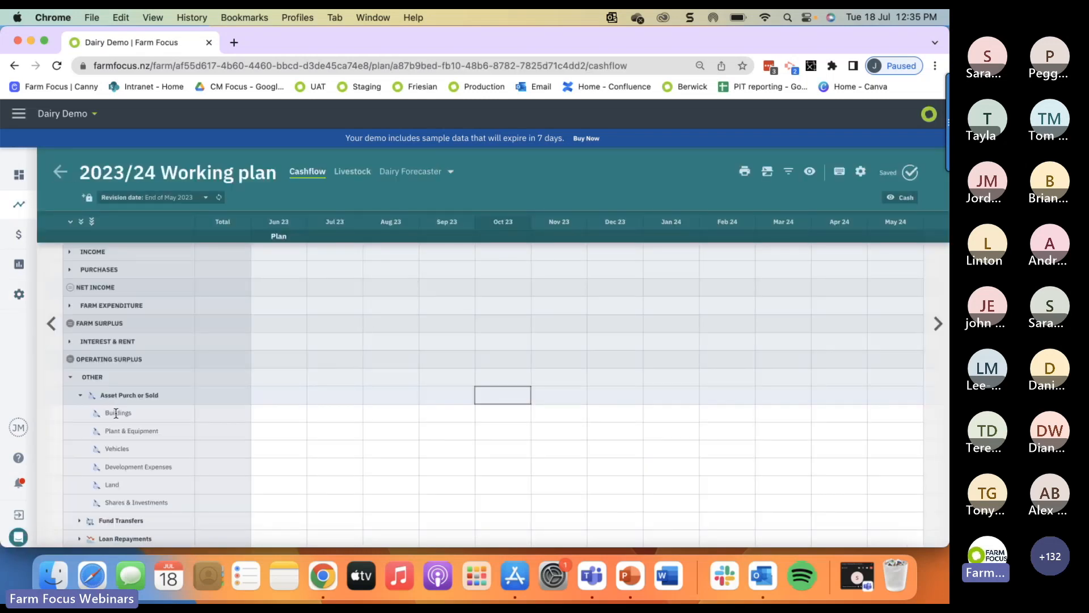
scroll(116, 413, "down", 3)
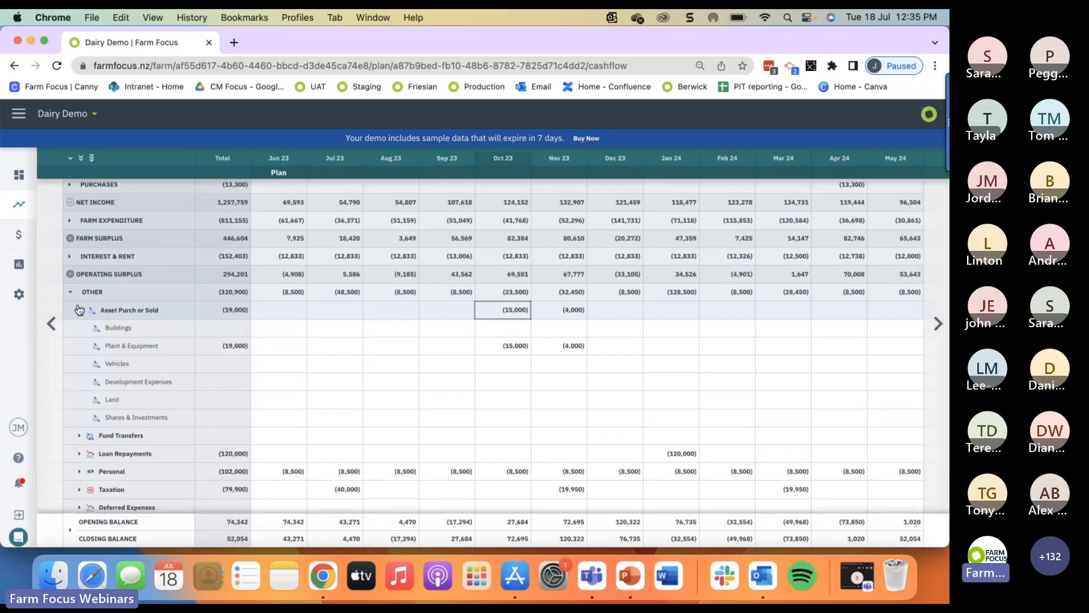
left_click(83, 312)
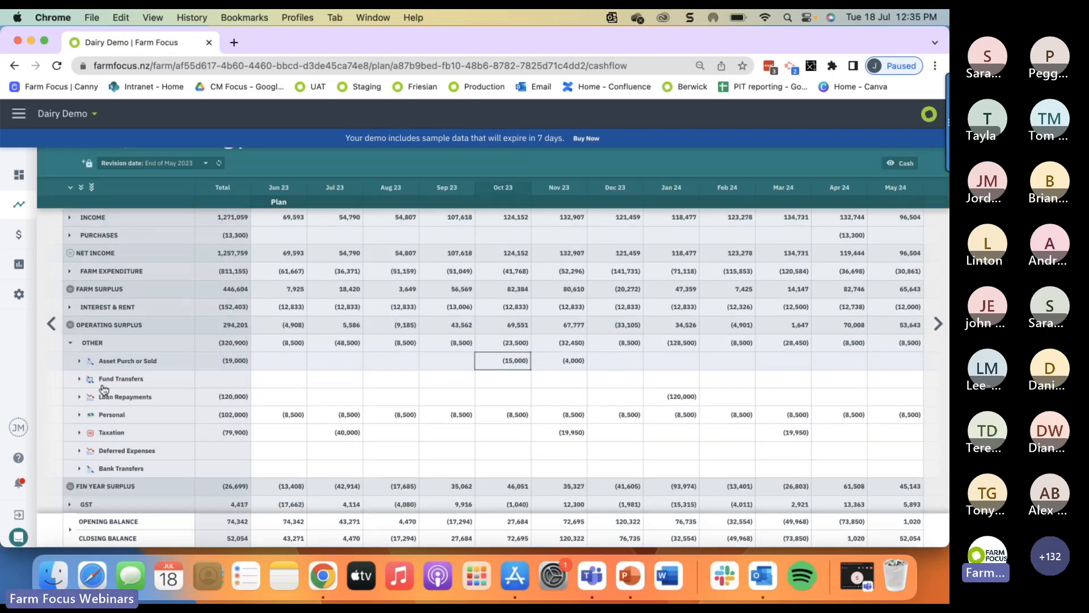
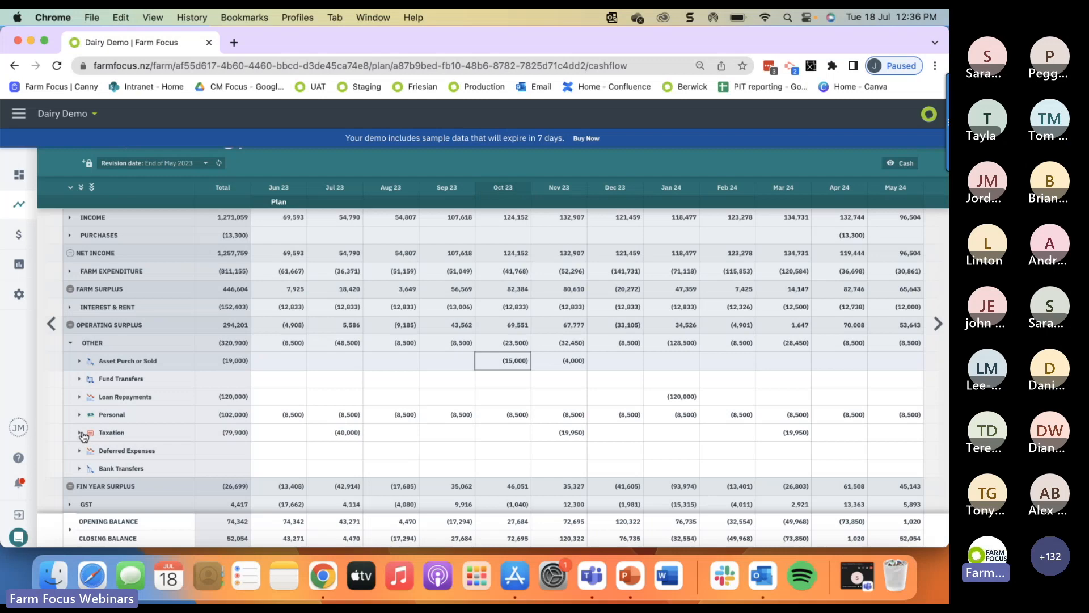
left_click(76, 343)
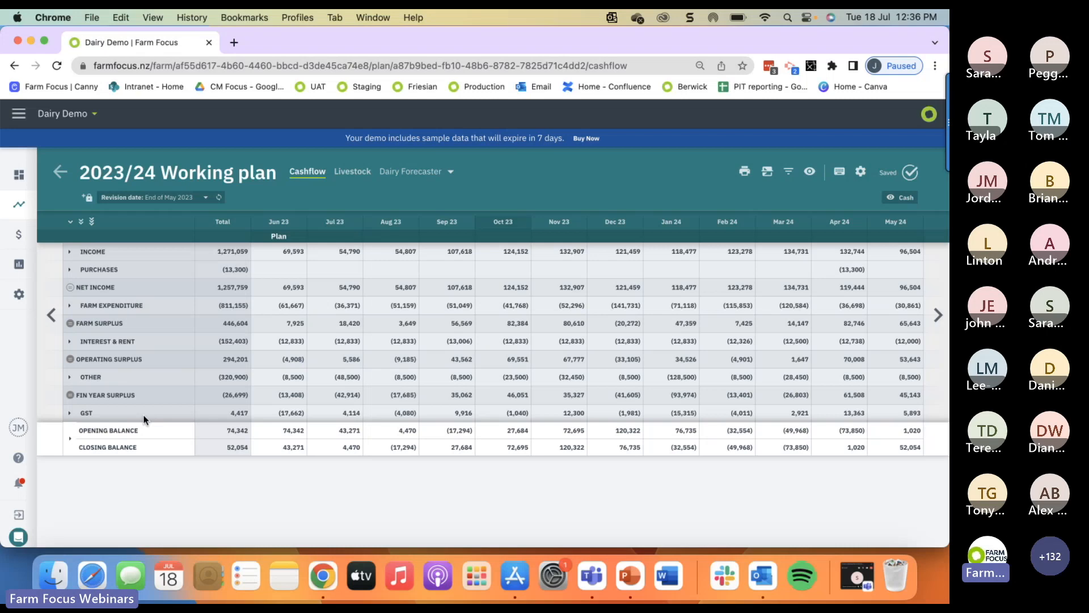
Expand GST to examine its refund/payment and component lines, collapse the detail, and show the plan's print and export options.
left_click(70, 412)
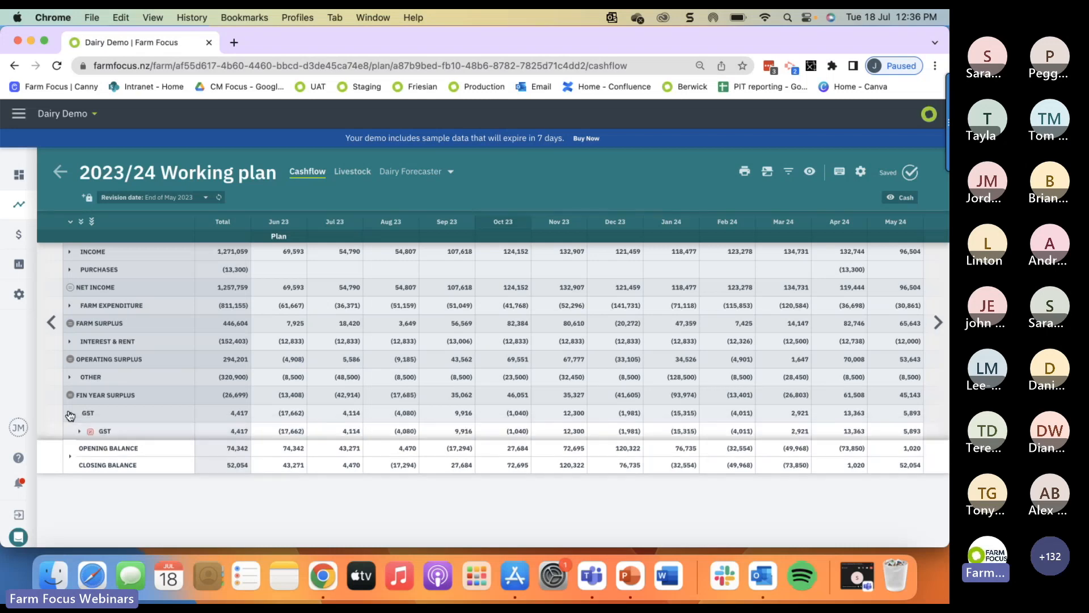
left_click(80, 433)
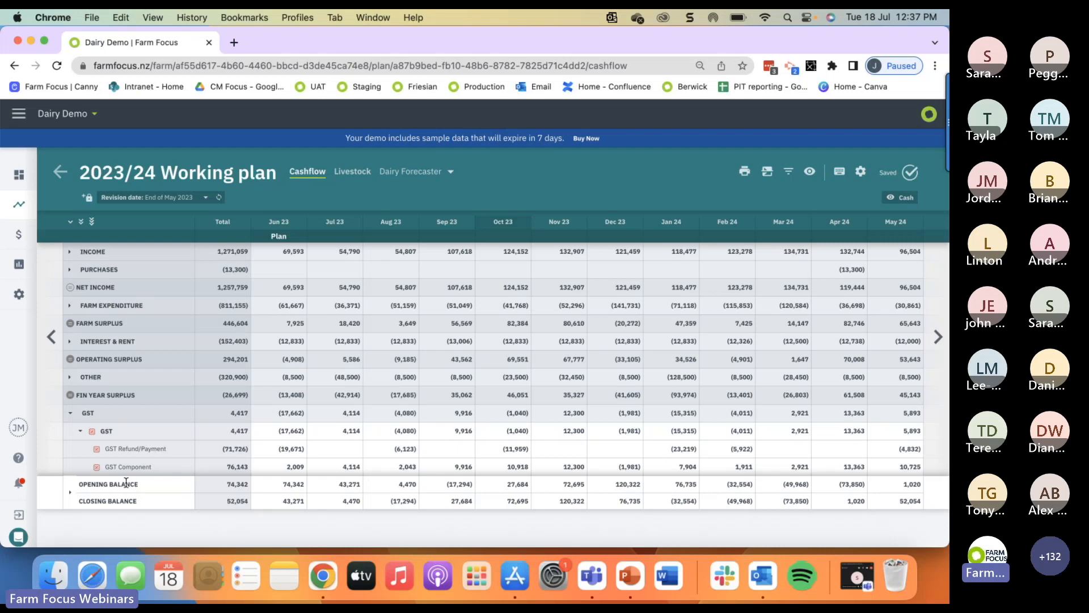
left_click(81, 431)
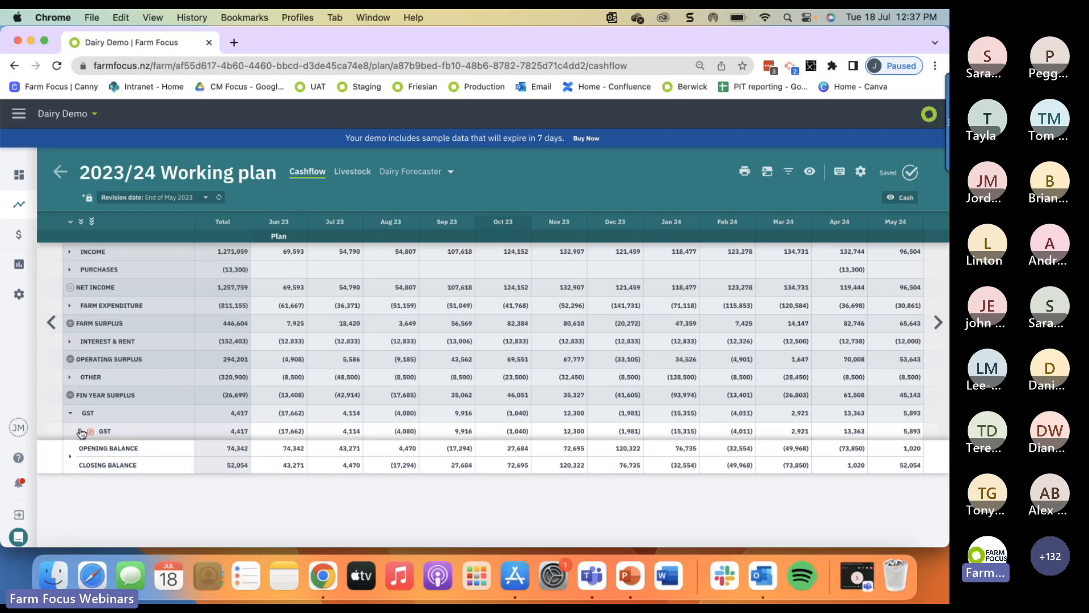
left_click(745, 173)
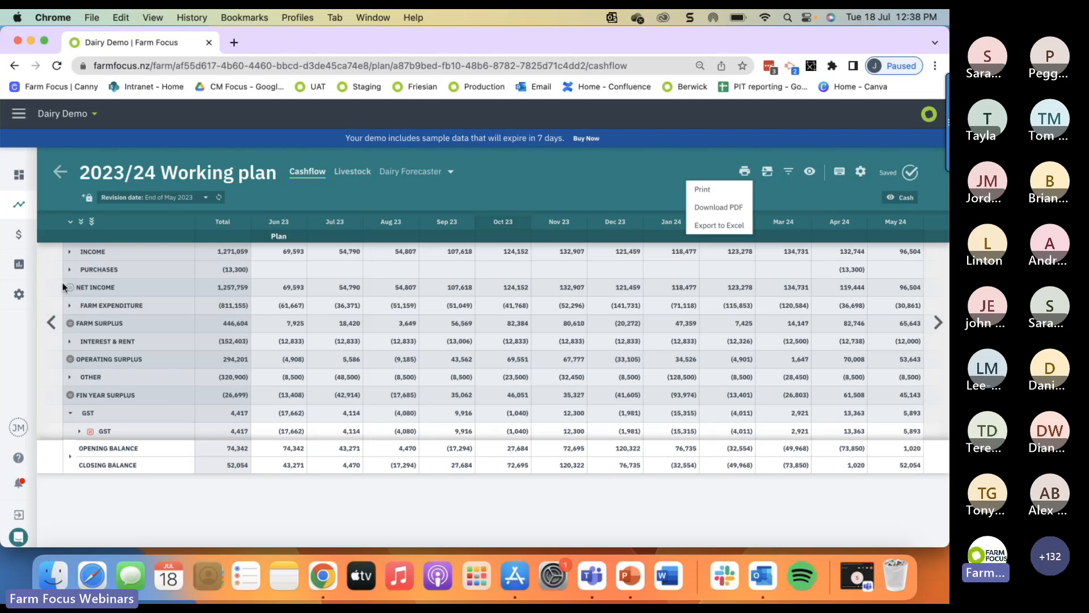
Start a Variance report with the 2023/24 Working plan as the Column A source.
mouse_move(19, 264)
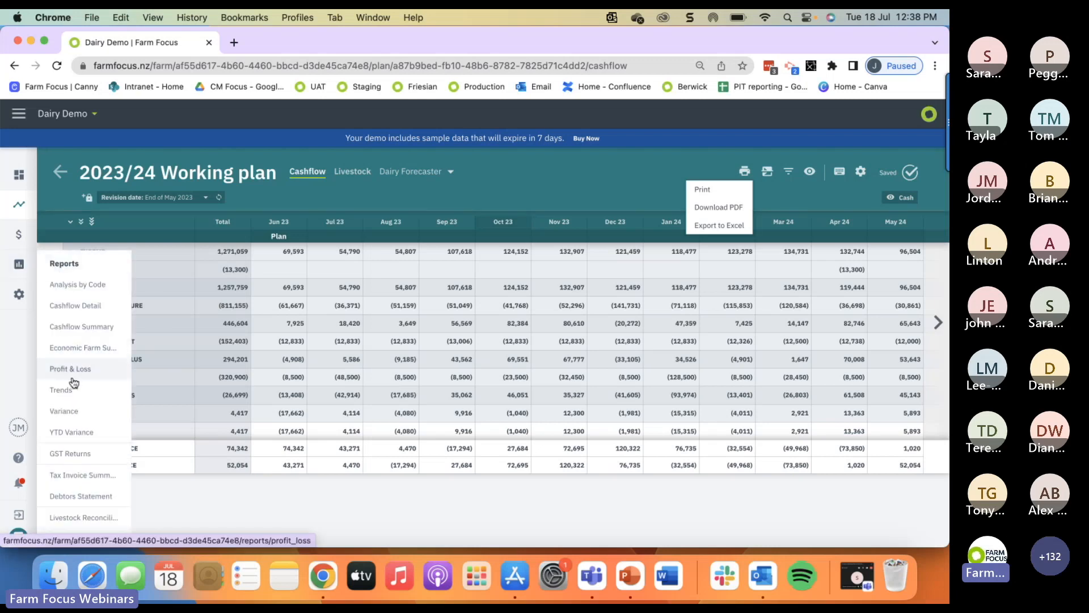
left_click(71, 410)
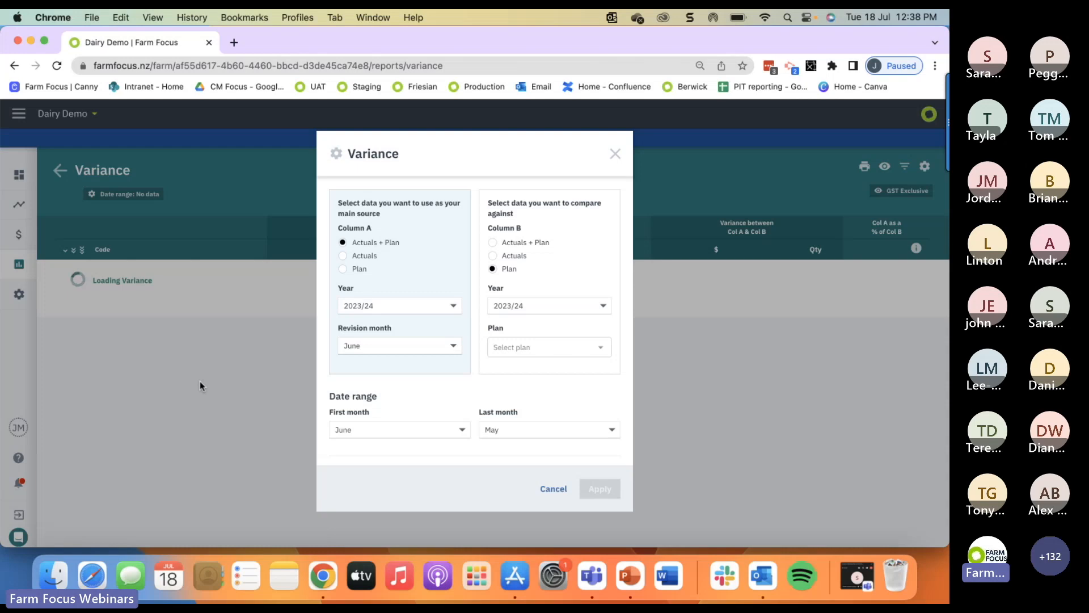
left_click(343, 269)
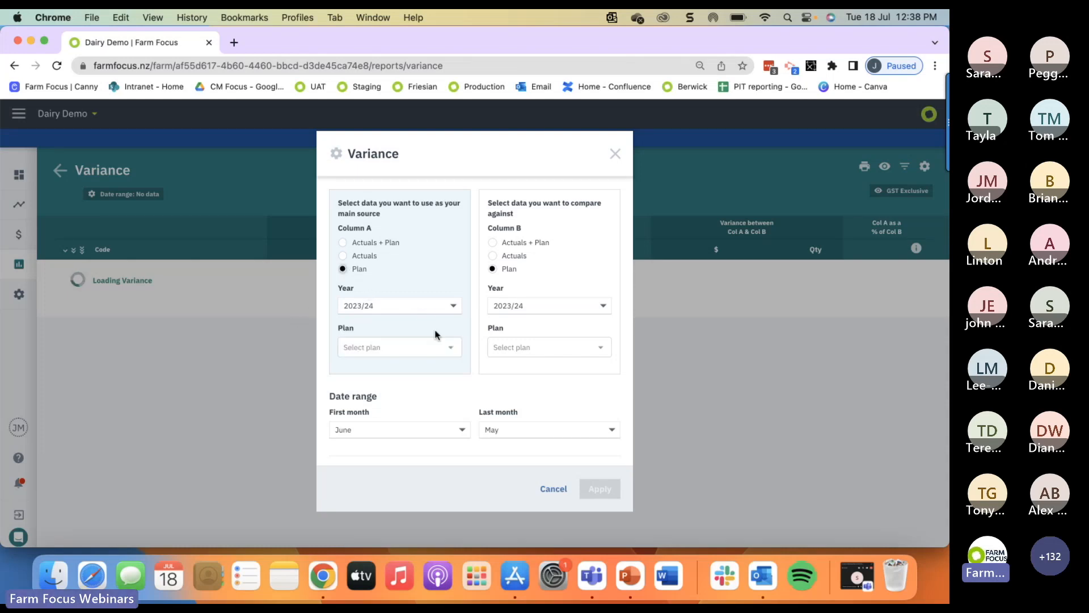
left_click(451, 348)
left_click(439, 390)
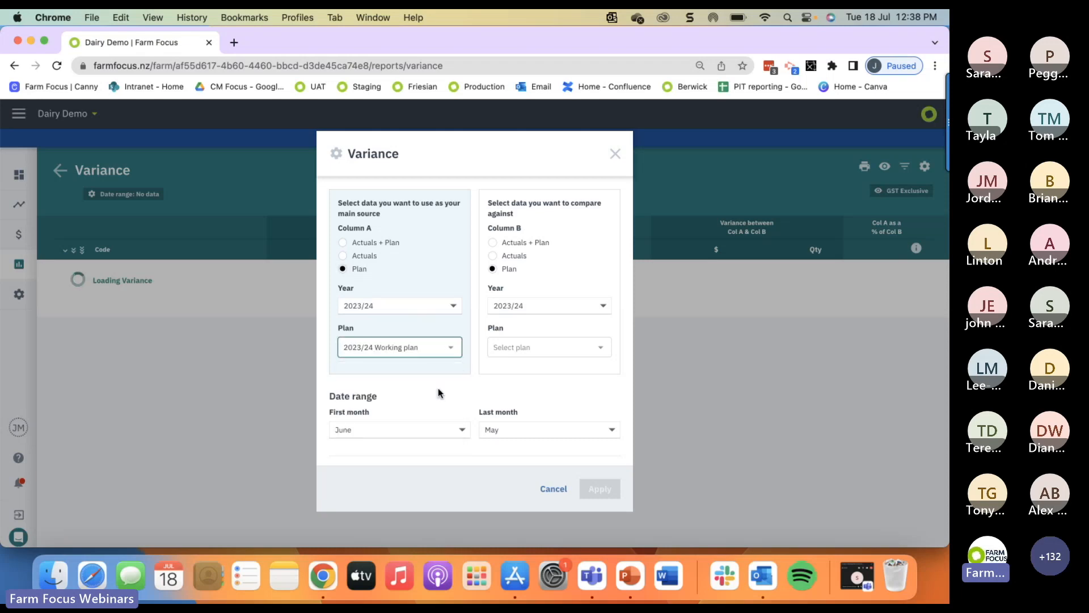
Set Column B of the Variance report to 2022/23 Actuals and apply the comparison.
left_click(493, 256)
left_click(606, 306)
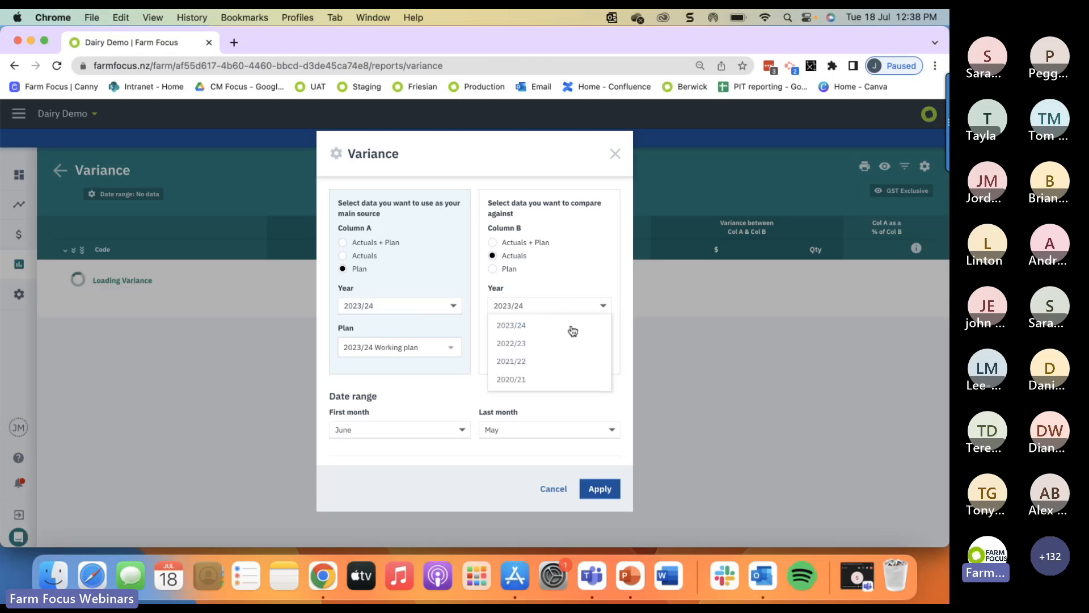
left_click(564, 341)
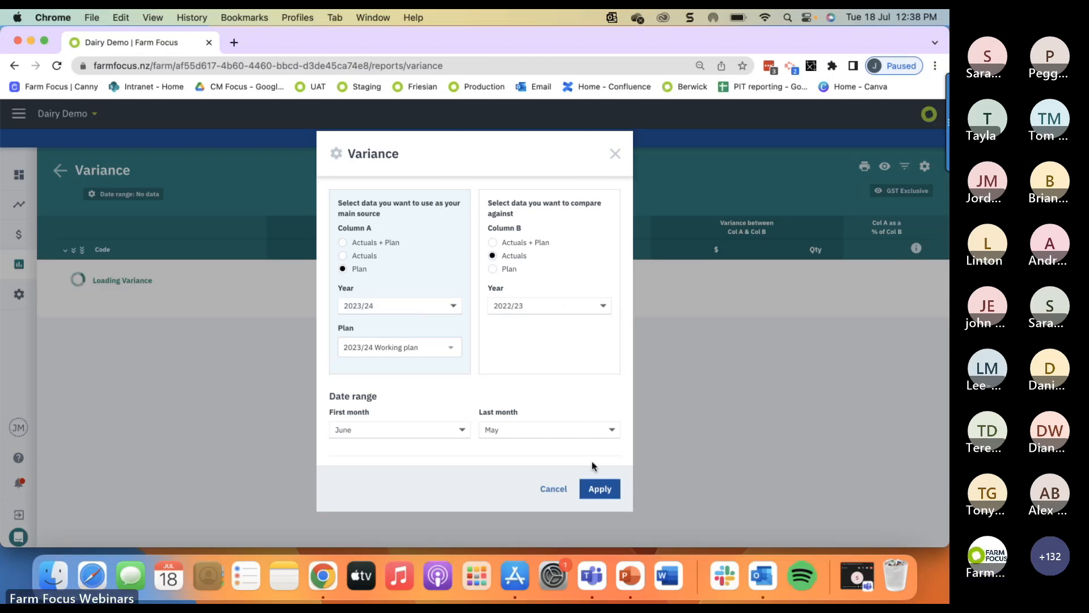
left_click(597, 489)
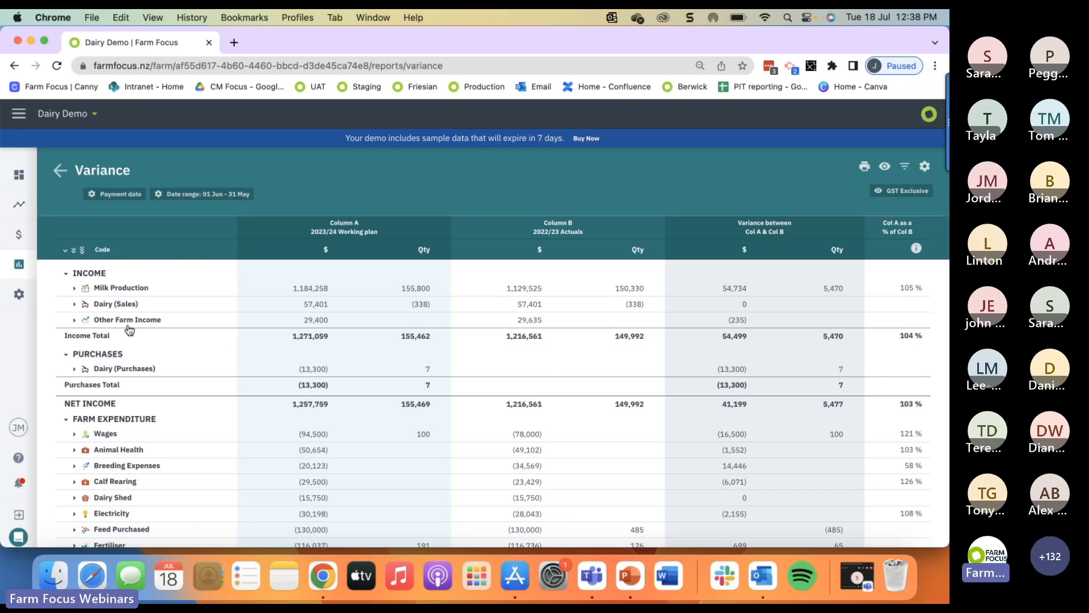
Generate the Trends report with start year 2023/24 over 5 years, using Actuals + Plan by payment date.
mouse_move(23, 267)
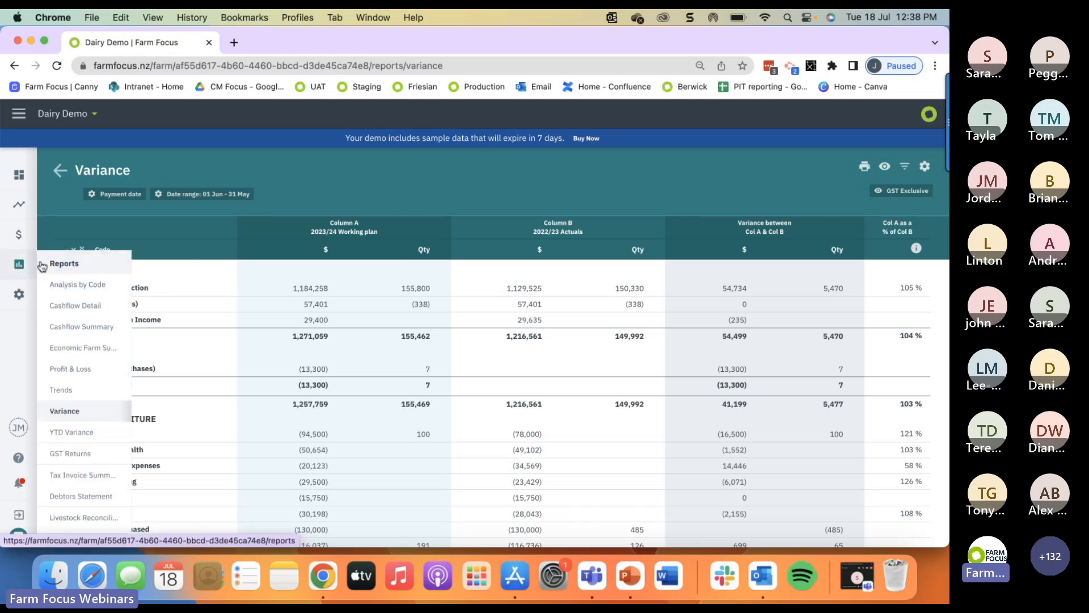
left_click(67, 391)
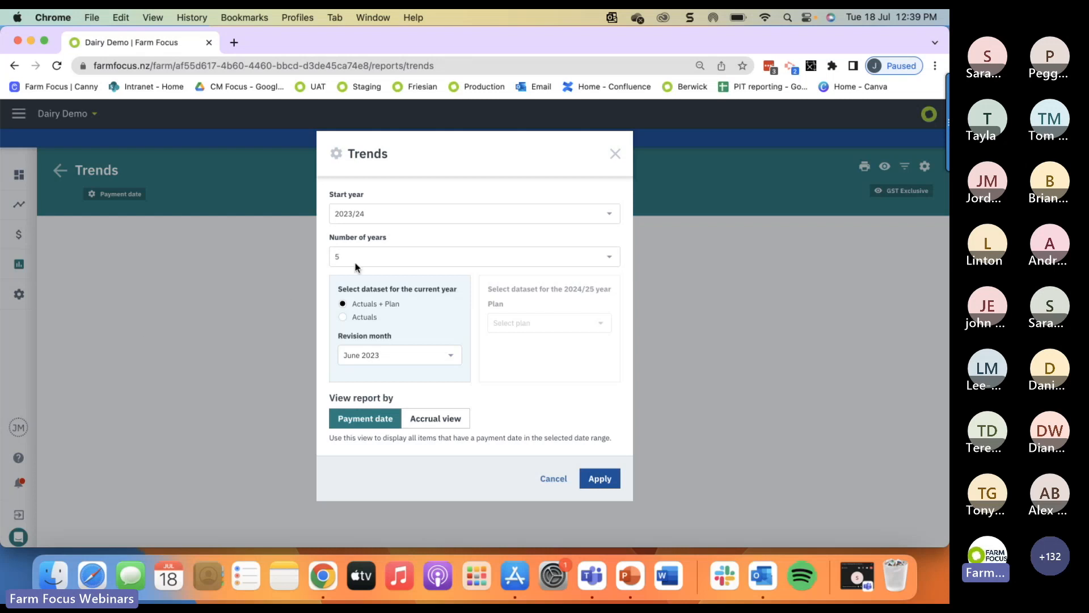
left_click(598, 478)
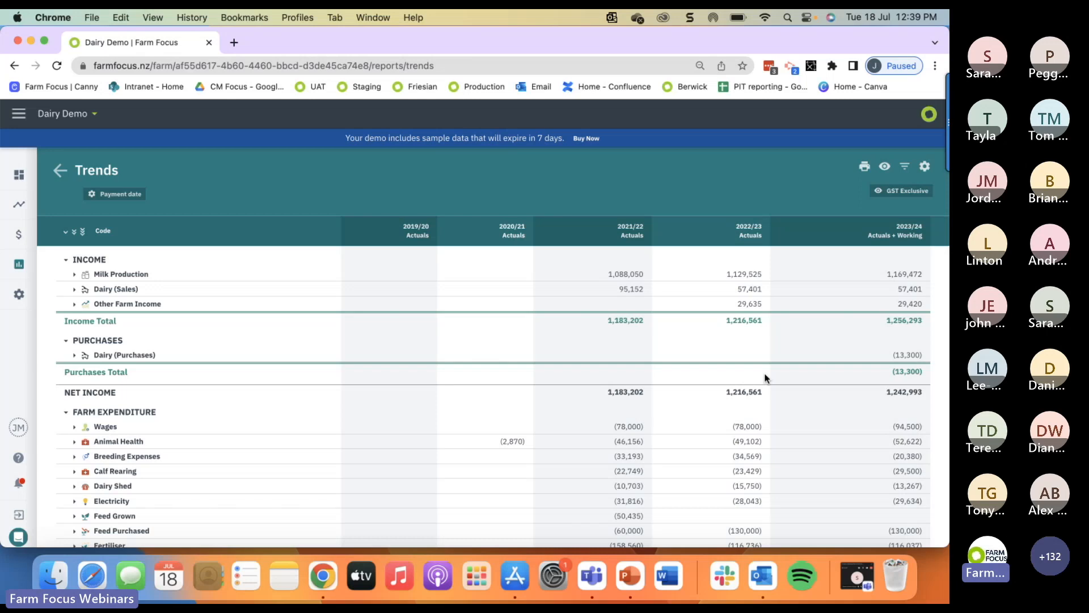
Reopen the 2023/24 Working plan, expand all categories down to code level to view them, and collapse everything again.
left_click(21, 210)
left_click(407, 299)
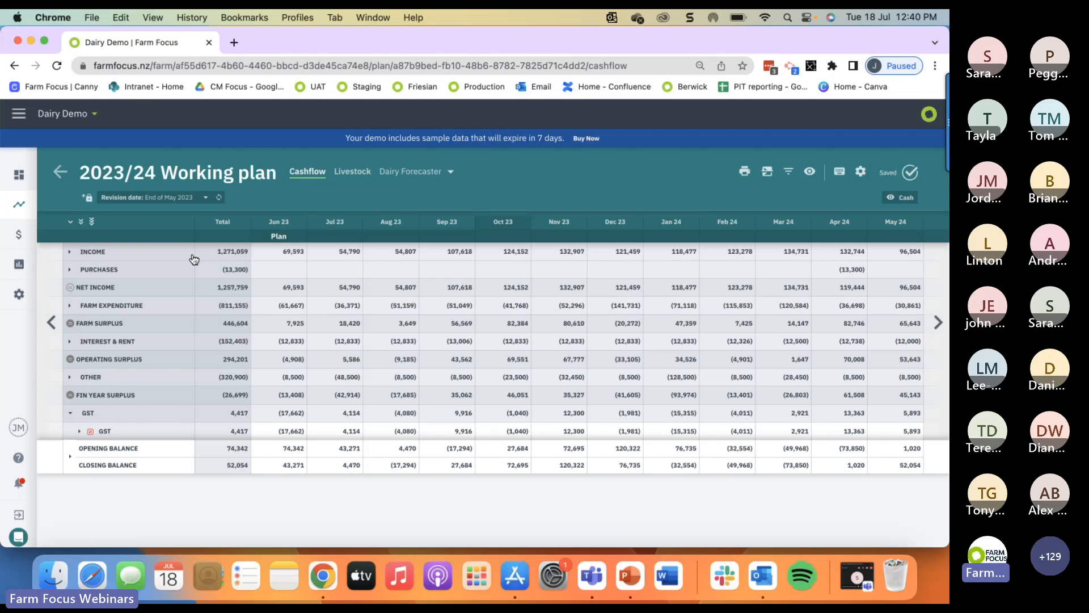
left_click(82, 226)
left_click(91, 159)
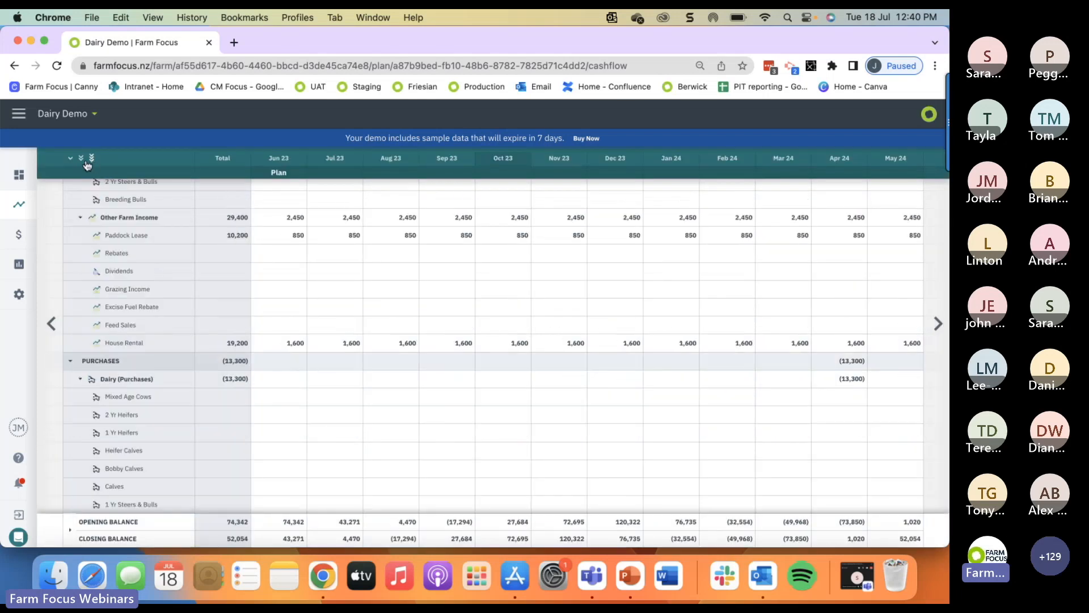
left_click(70, 159)
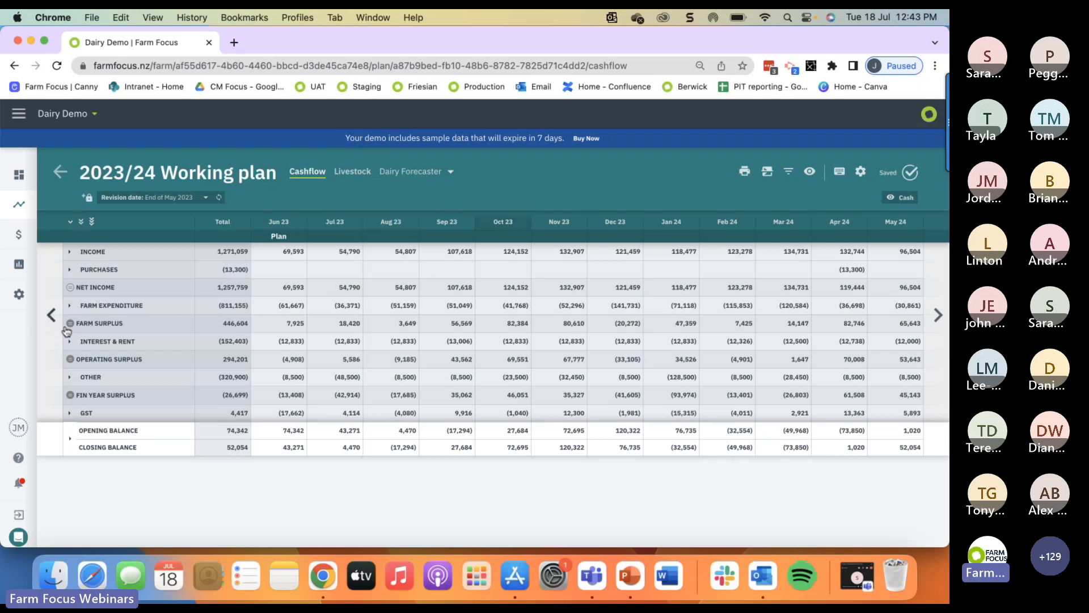
Clear the planned Casual wages for Jul, Aug and Sep 23 under Farm Expenditure, and collapse Wages.
left_click(70, 307)
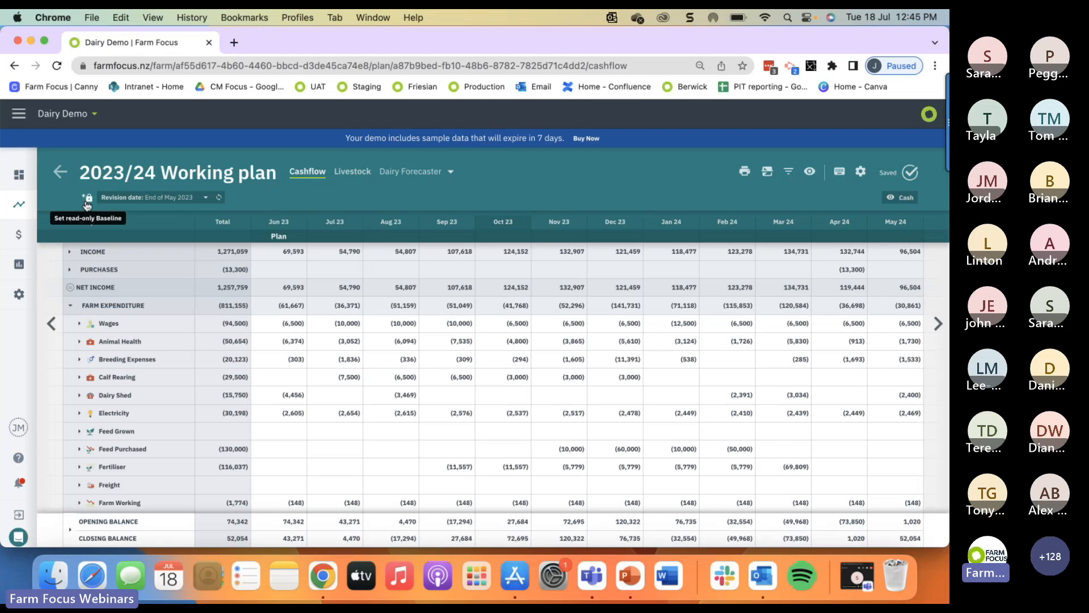
left_click(80, 326)
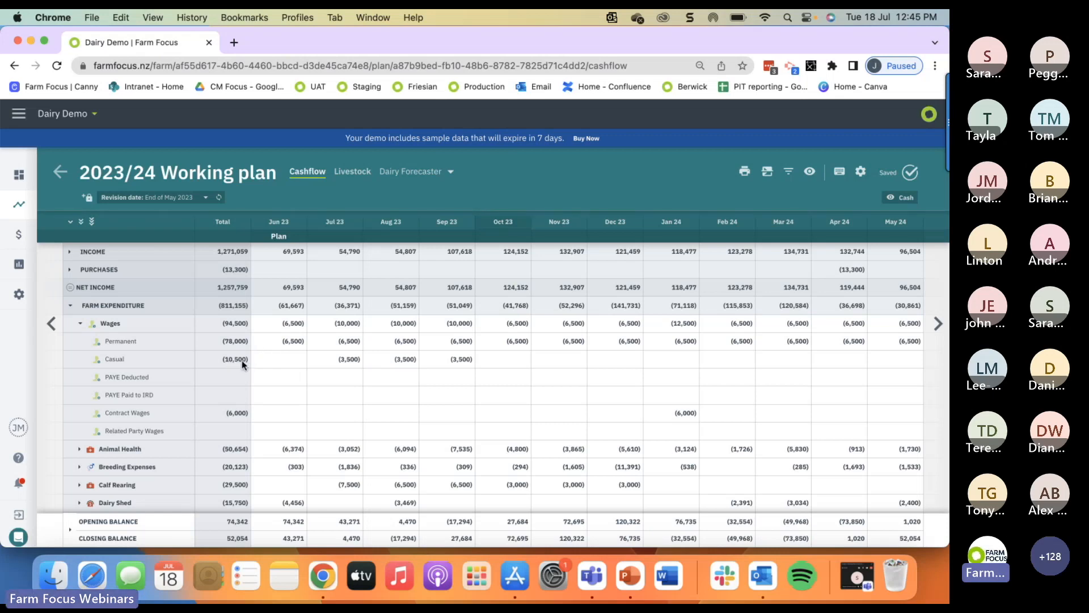
left_click(350, 363)
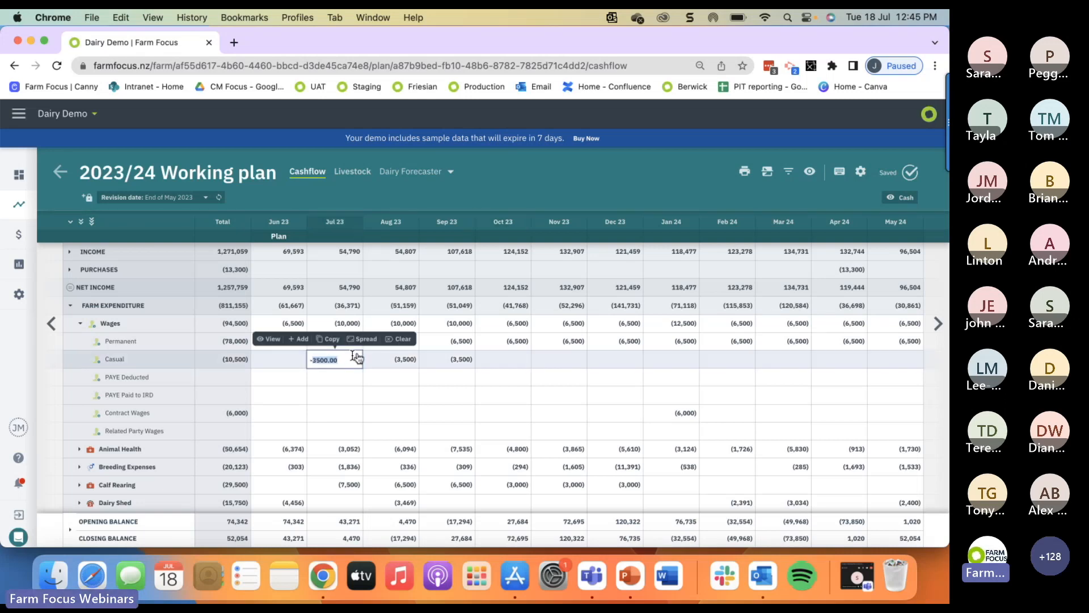
left_click(399, 340)
left_click(547, 260)
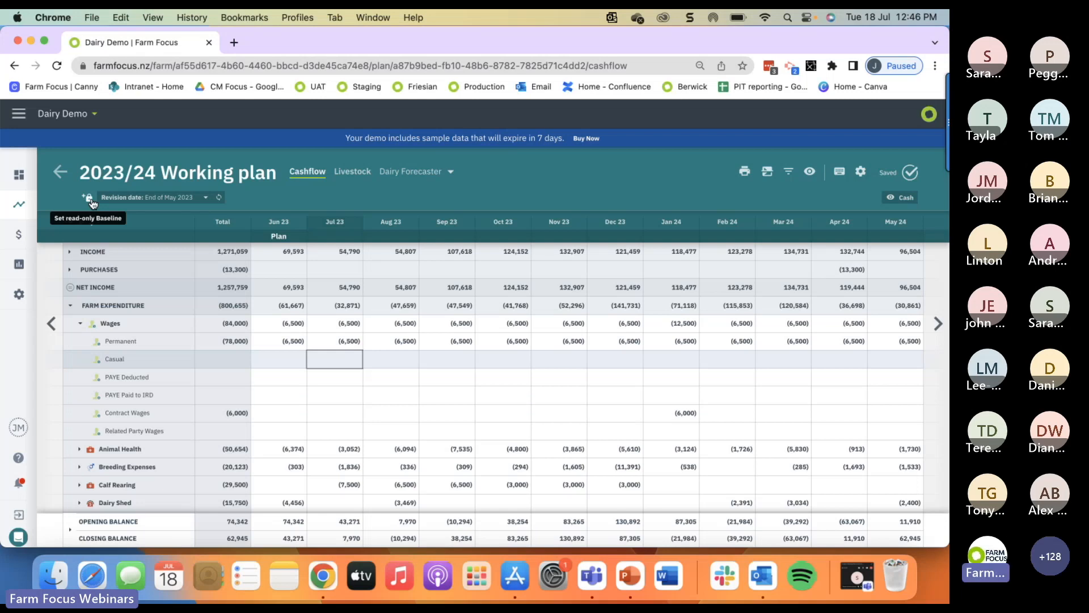
left_click(81, 323)
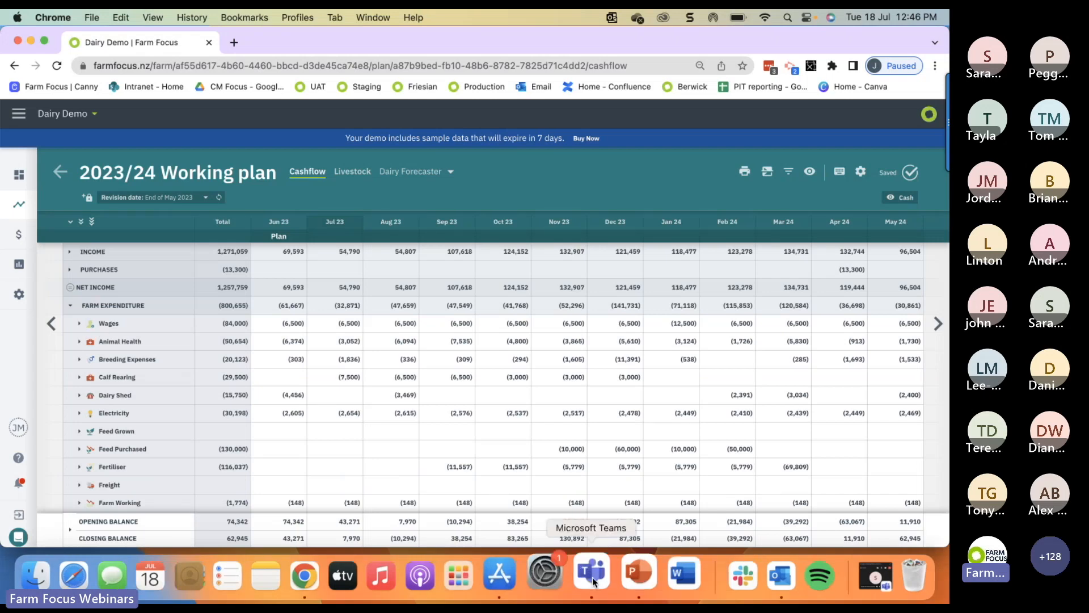